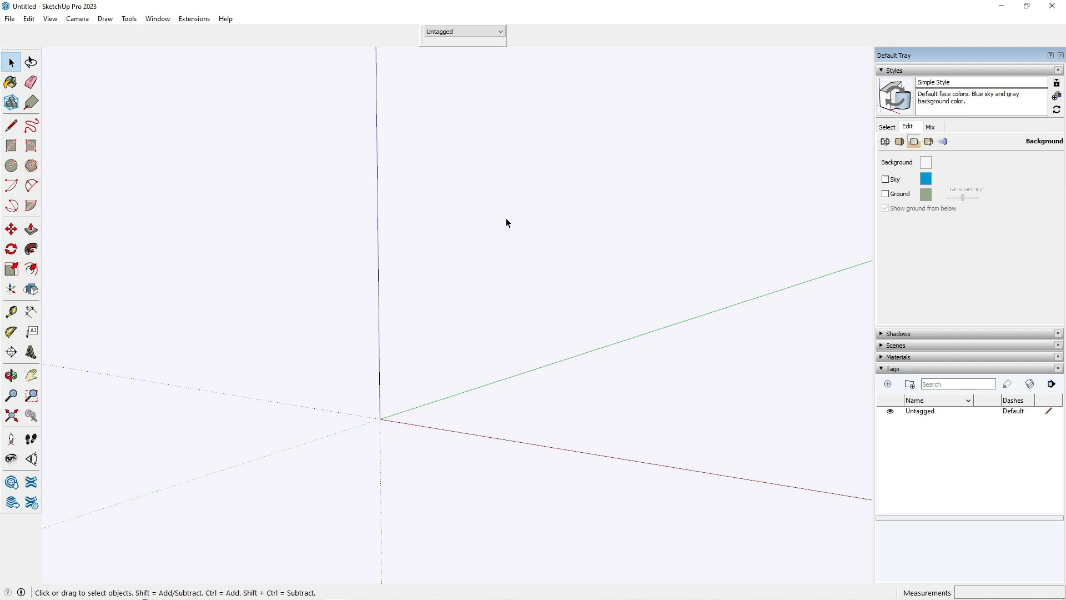
{"action": "middle_click_drag", "start_coordinate": [506, 223], "coordinate": [311, 355]}
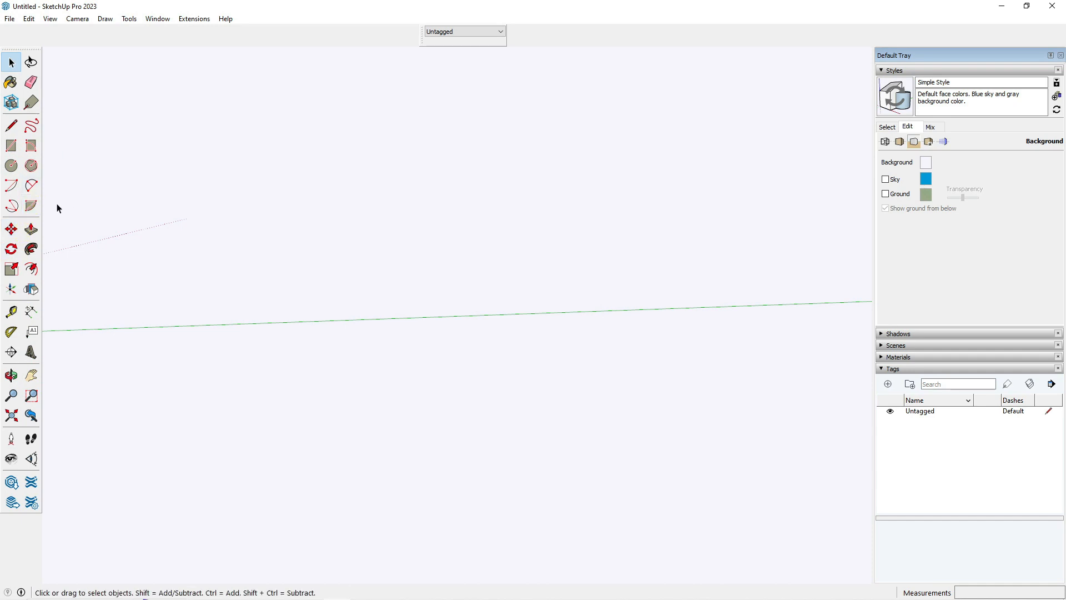
{"action": "left_click", "coordinate": [11, 126]}
{"action": "middle_click_drag", "start_coordinate": [332, 336], "coordinate": [233, 475]}
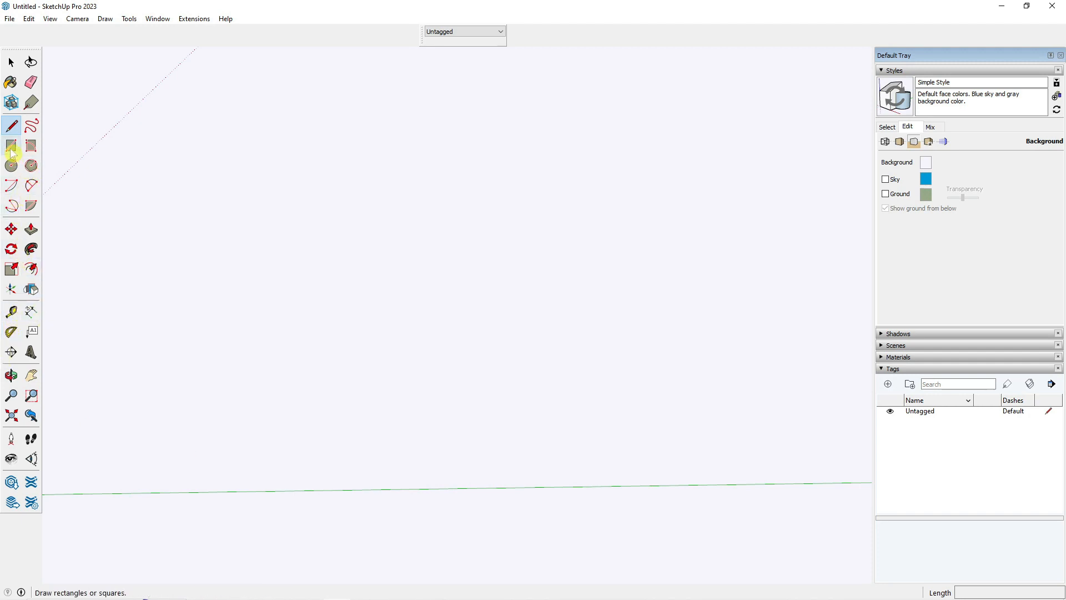
{"action": "left_click", "coordinate": [309, 451]}
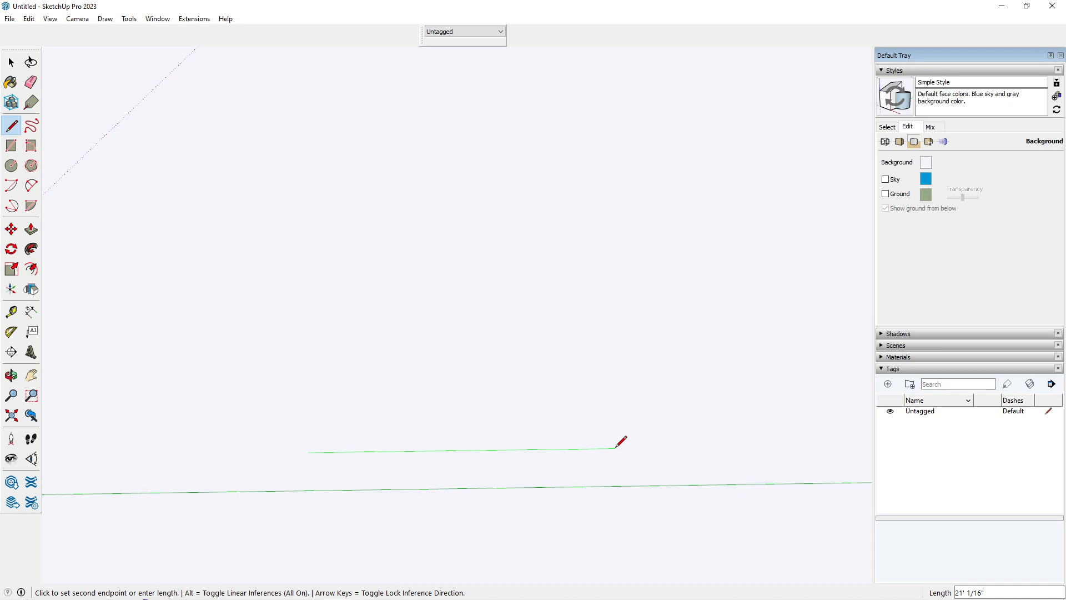
{"action": "key", "text": "Escape"}
- Draw four consecutive line segments along the green axis, 900, 450, 50 and 900 mm long
{"action": "scroll", "coordinate": [616, 447], "scroll_direction": "down", "scroll_amount": 3}
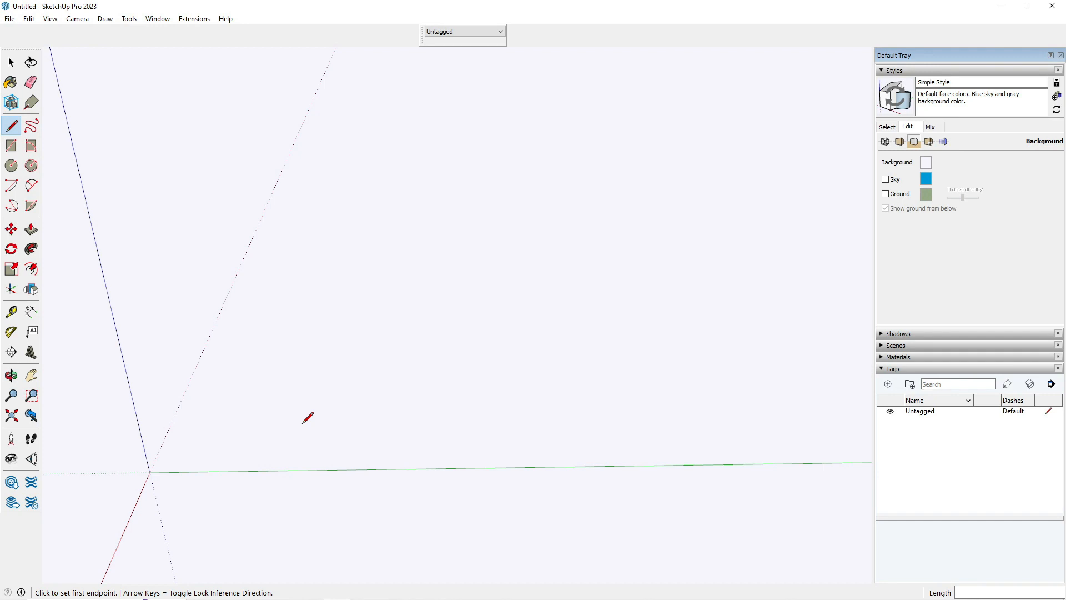
{"action": "left_click", "coordinate": [279, 429]}
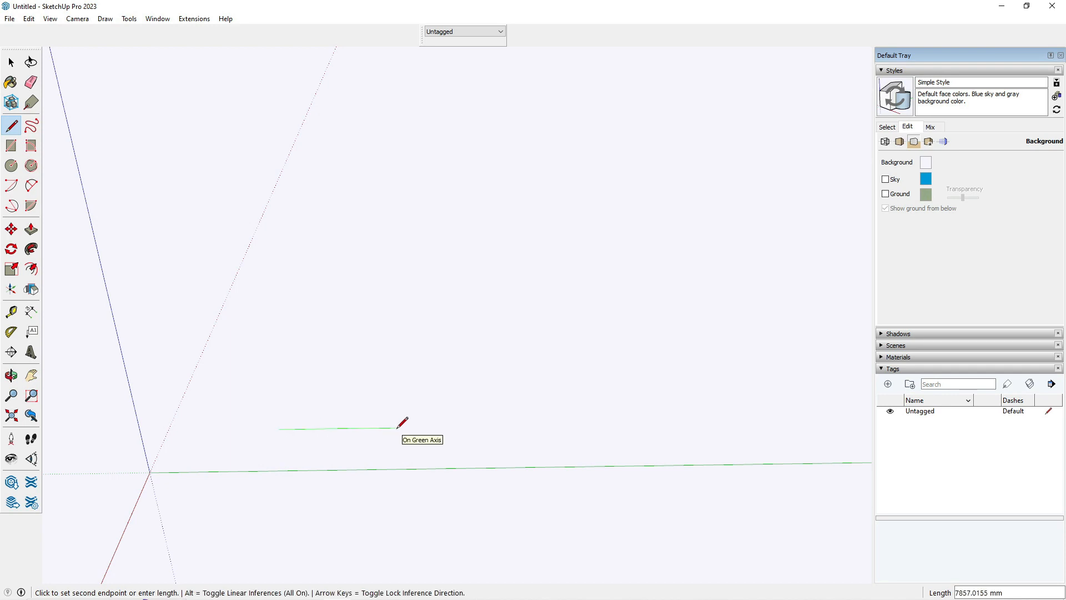
{"action": "type", "text": "900"}
{"action": "key", "text": "Return"}
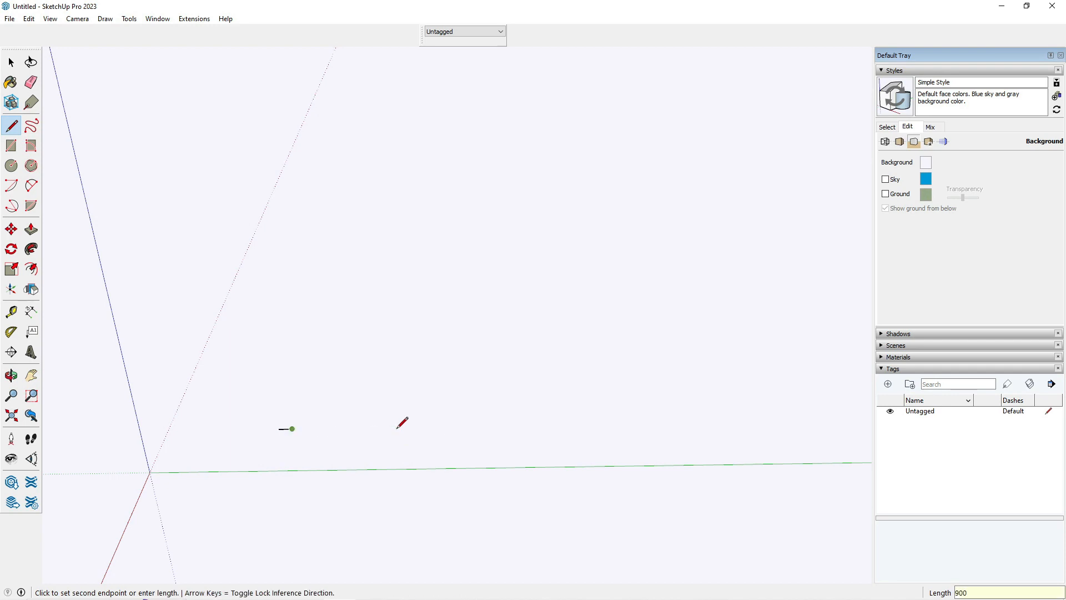
{"action": "scroll", "coordinate": [290, 425], "scroll_direction": "up", "scroll_amount": 5}
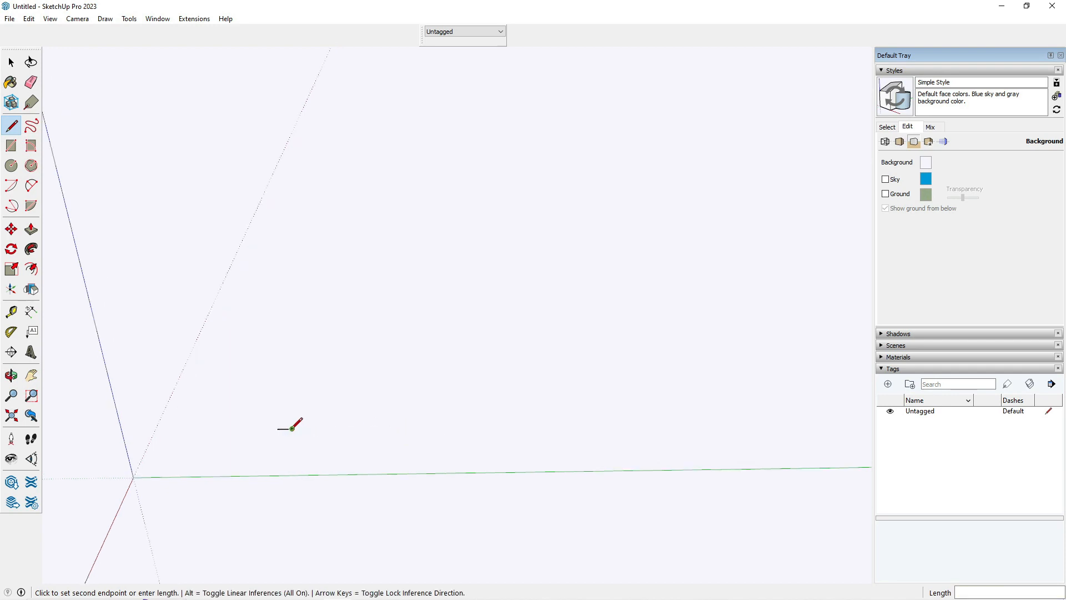
{"action": "type", "text": "450"}
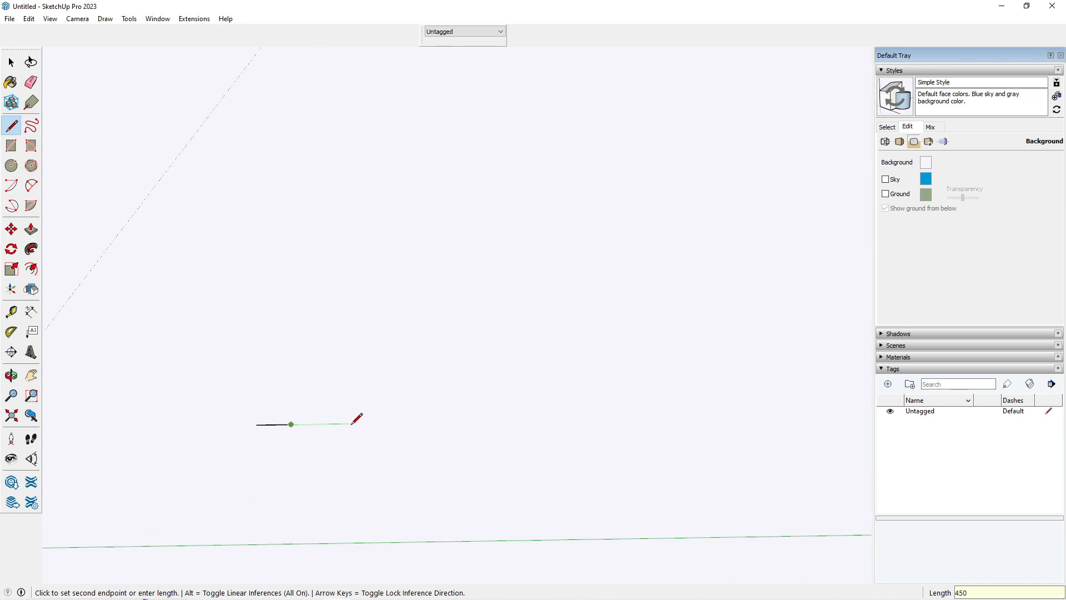
{"action": "key", "text": "Return"}
{"action": "type", "text": "5"}
{"action": "key", "text": "Return"}
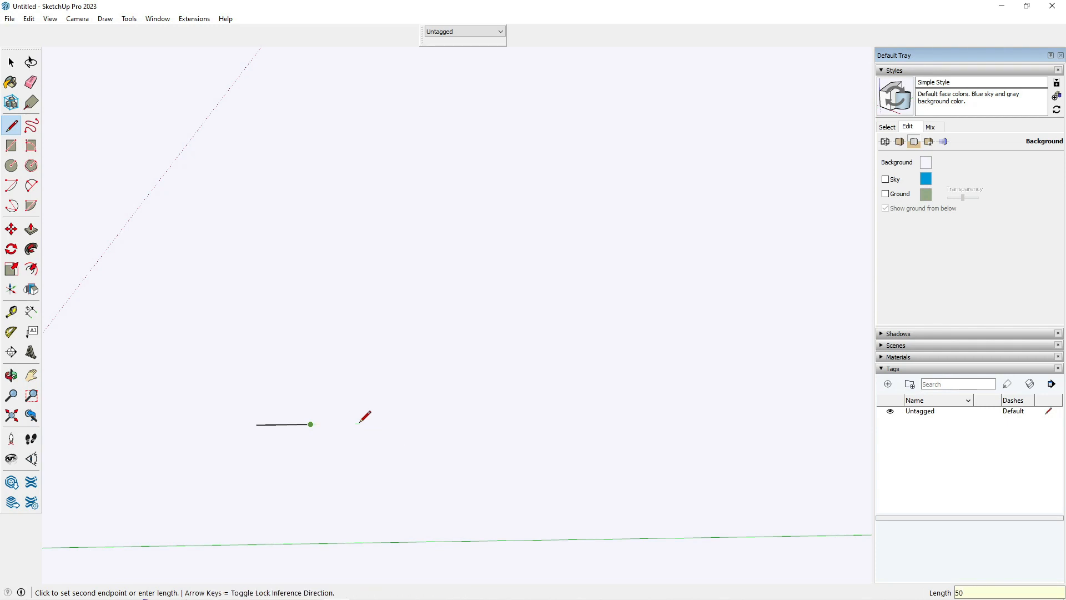
{"action": "scroll", "coordinate": [358, 423], "scroll_direction": "up", "scroll_amount": 1}
{"action": "type", "text": "900"}
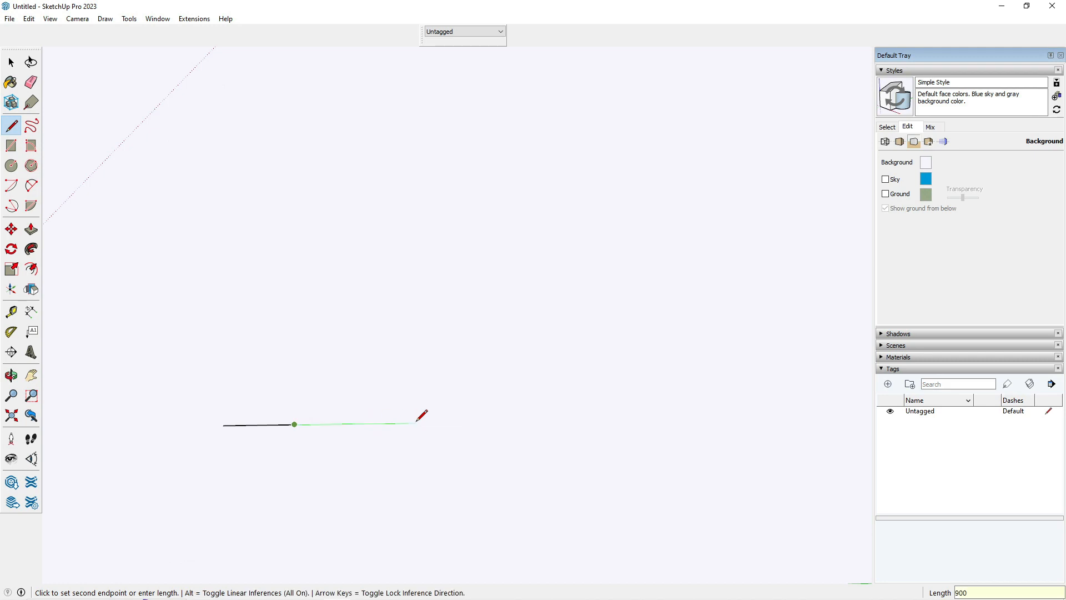
{"action": "key", "text": "Return"}
- Try to draw a 580 mm side edge from the end of the line and a parallel edge back towards its start
{"action": "type", "text": "580"}
{"action": "key", "text": "Return"}
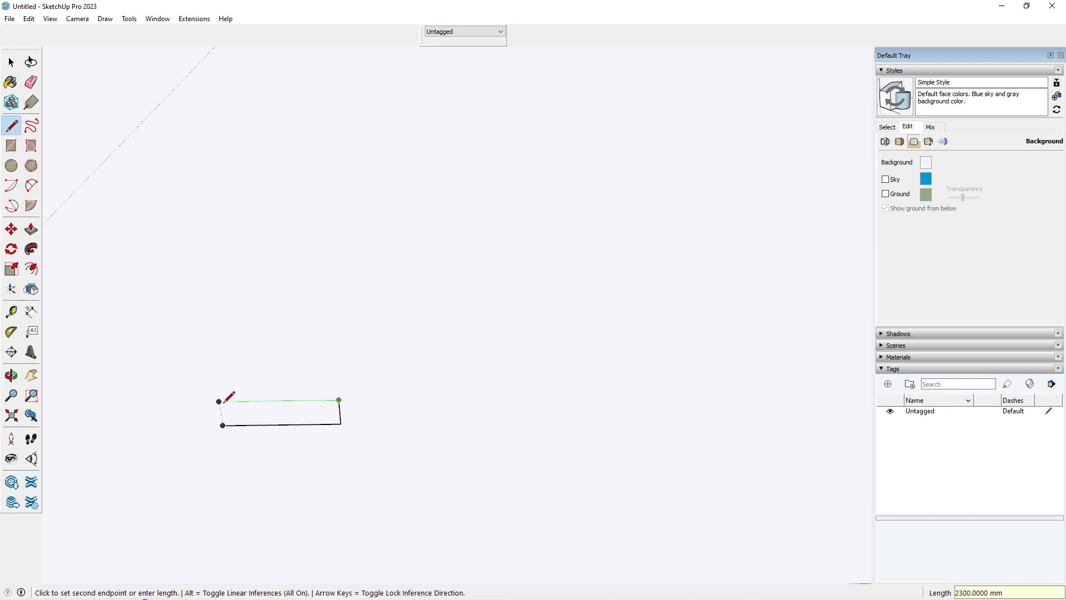
{"action": "scroll", "coordinate": [230, 396], "scroll_direction": "up", "scroll_amount": 5}
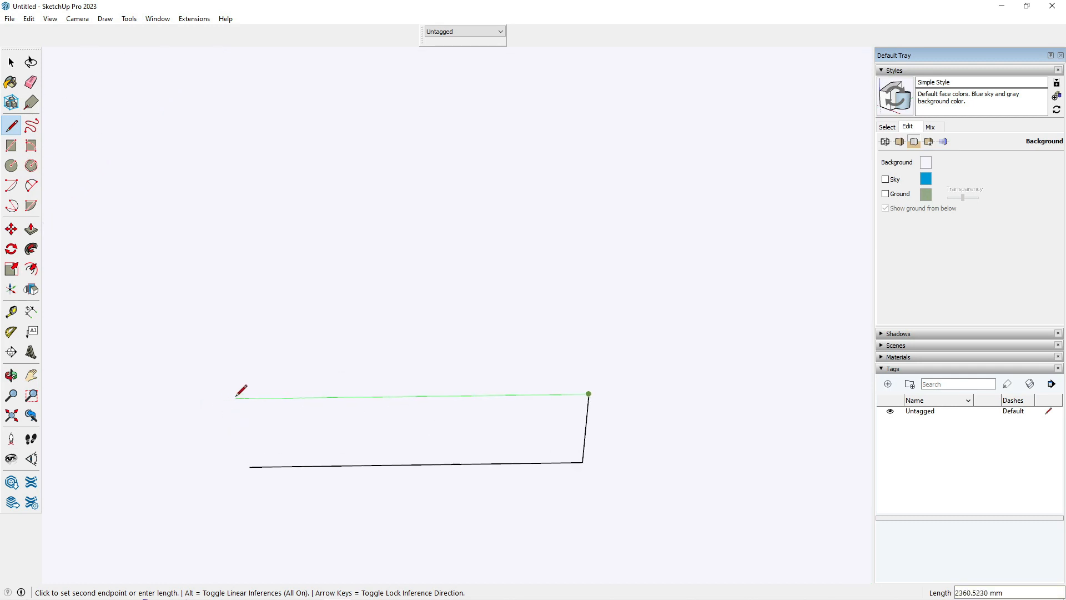
{"action": "scroll", "coordinate": [257, 397], "scroll_direction": "up", "scroll_amount": 2}
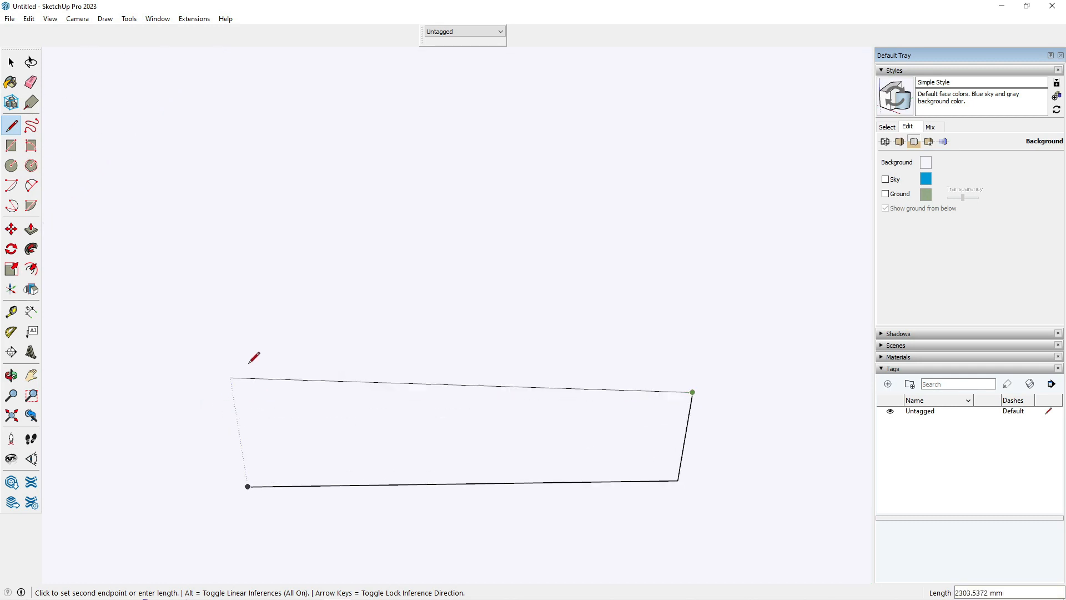
{"action": "middle_click_drag", "start_coordinate": [254, 358], "coordinate": [572, 321]}
{"action": "key", "text": "Escape"}
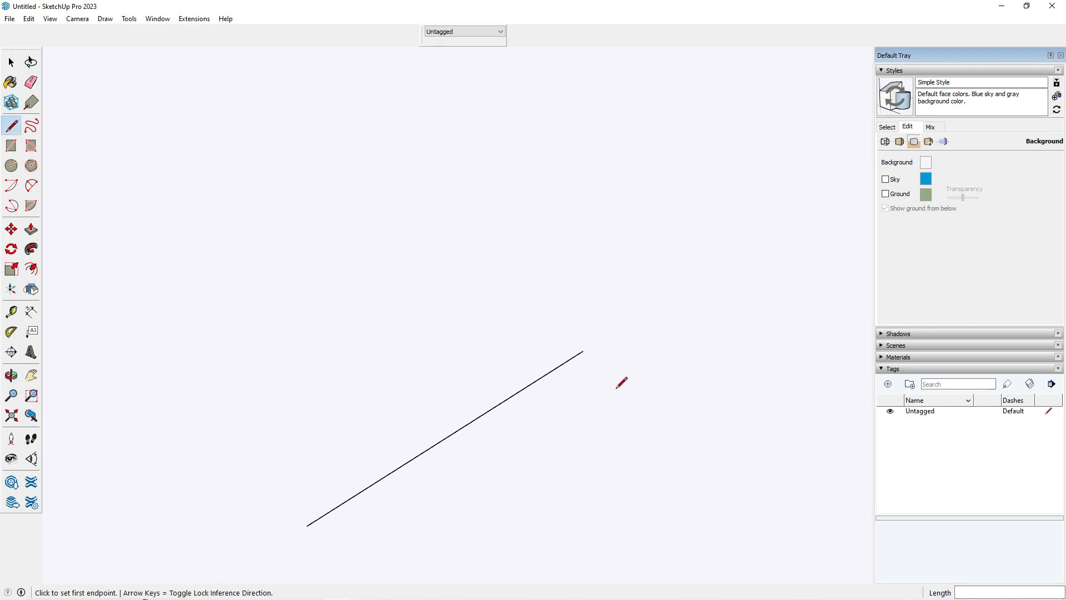
- Display the Views toolbar with the Tags toolbar placed beside it, and switch to the top view
{"action": "middle_click_drag", "start_coordinate": [621, 383], "coordinate": [678, 474]}
{"action": "right_click", "coordinate": [631, 36]}
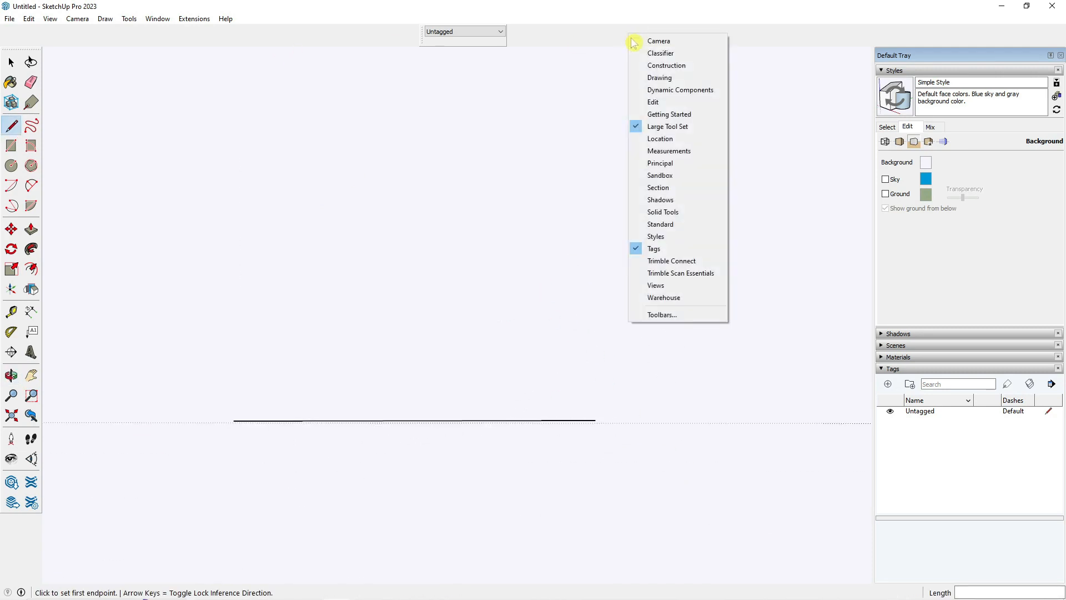
{"action": "left_click", "coordinate": [678, 285]}
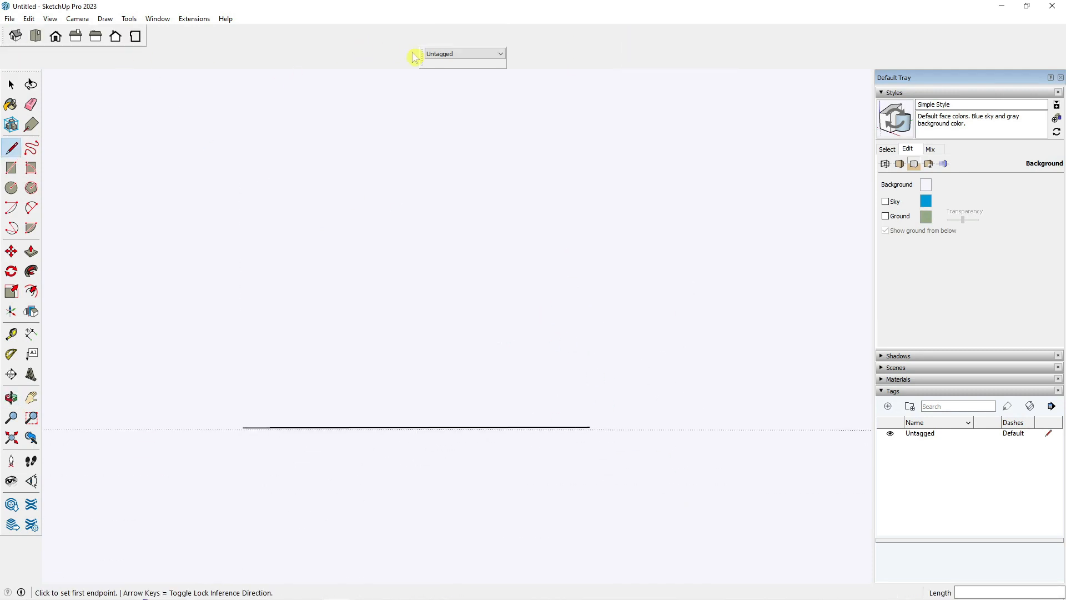
{"action": "left_click_drag", "start_coordinate": [413, 57], "coordinate": [150, 32]}
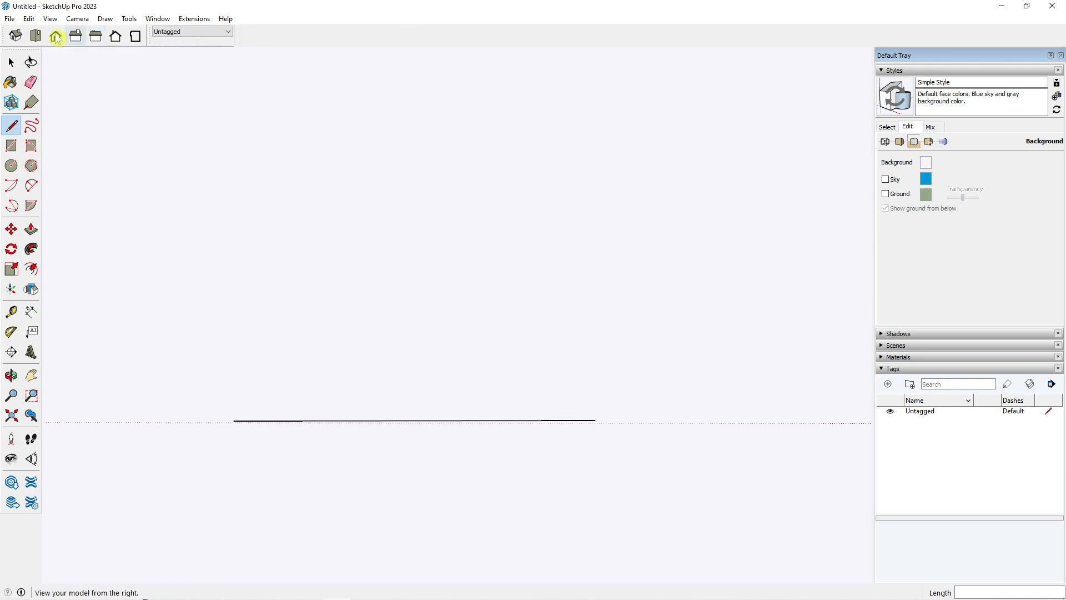
{"action": "left_click", "coordinate": [35, 36]}
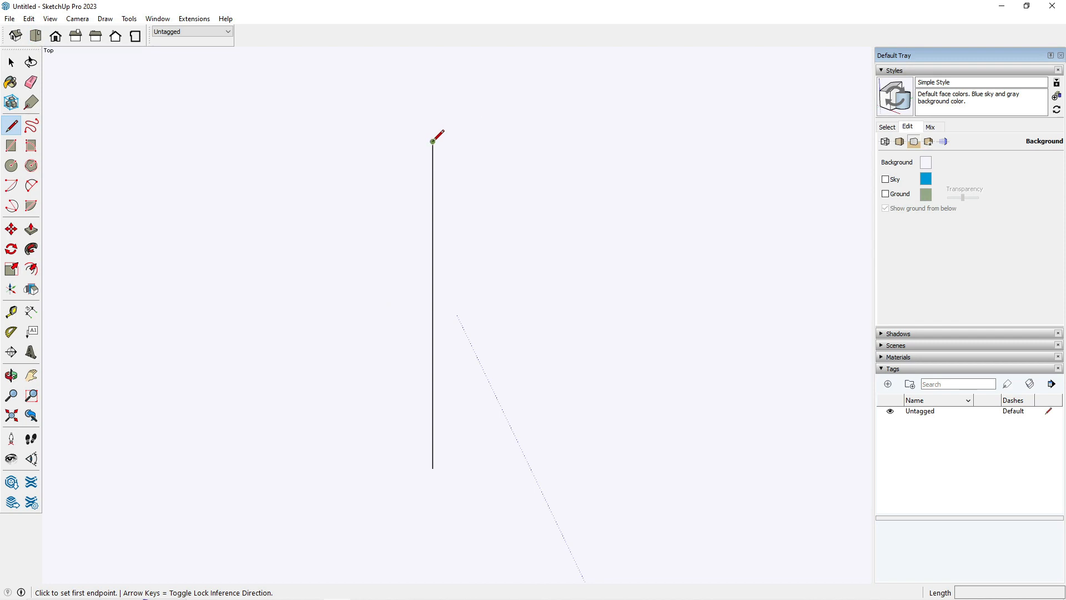
- Draw a 580 mm side edge along the red axis from the line's far end and close the shape into a rectangle
{"action": "left_click", "coordinate": [433, 141]}
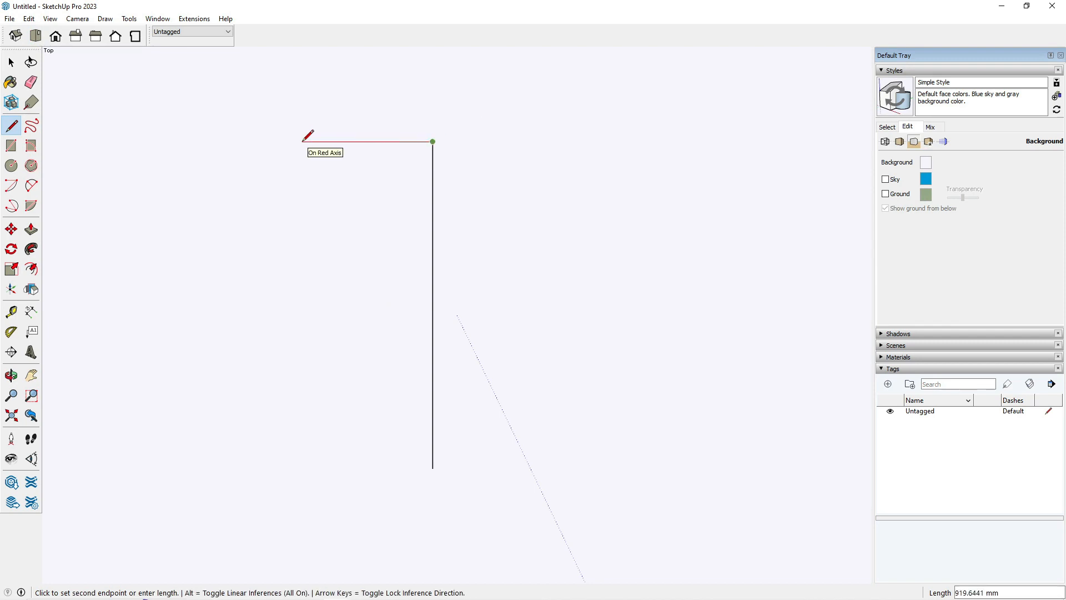
{"action": "type", "text": "580"}
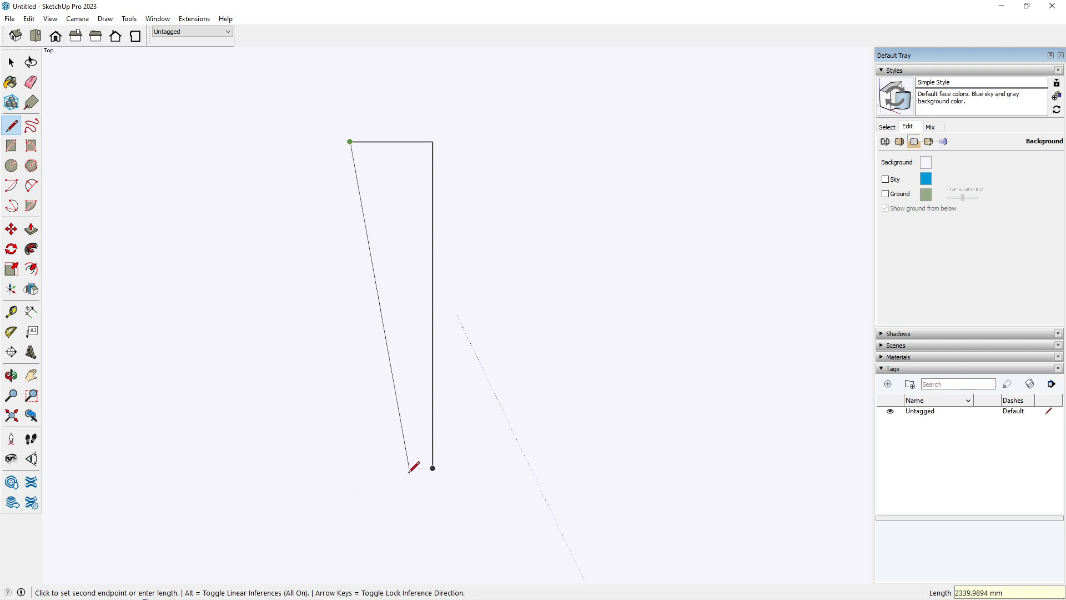
{"action": "left_click", "coordinate": [350, 467]}
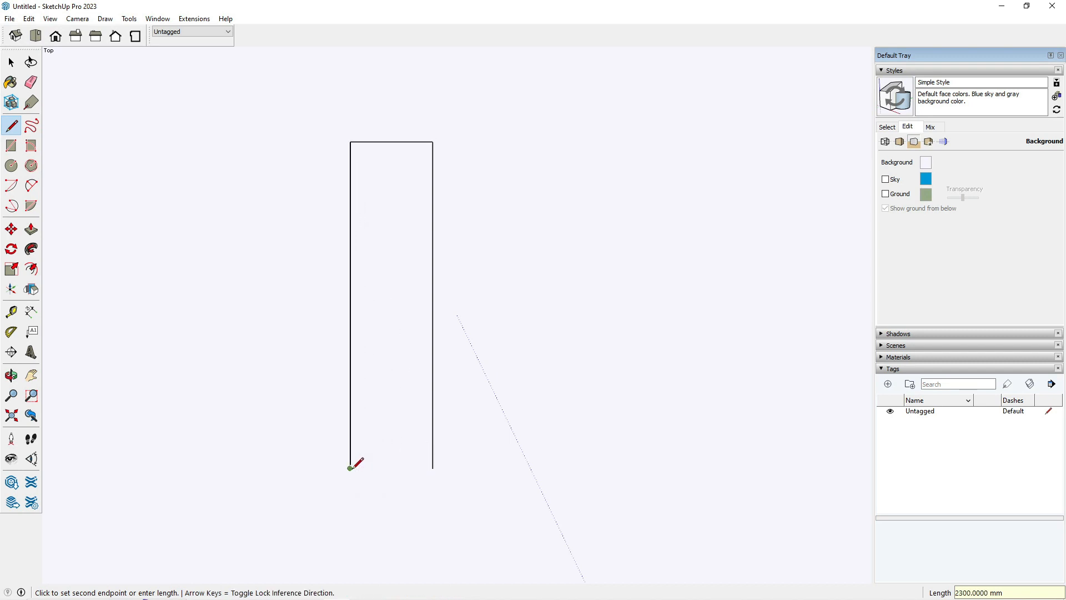
{"action": "left_click", "coordinate": [432, 467]}
- Make a group from the closed rectangular face and its boundary edges
{"action": "mouse_move", "coordinate": [432, 468]}
{"action": "middle_mouse_down"}
{"action": "mouse_move", "coordinate": [343, 414]}
{"action": "mouse_move", "coordinate": [412, 301]}
{"action": "mouse_move", "coordinate": [375, 244]}
{"action": "mouse_move", "coordinate": [478, 248]}
{"action": "middle_mouse_up"}
{"action": "key", "text": "space"}
{"action": "double_click", "coordinate": [478, 248]}
{"action": "right_click", "coordinate": [480, 249]}
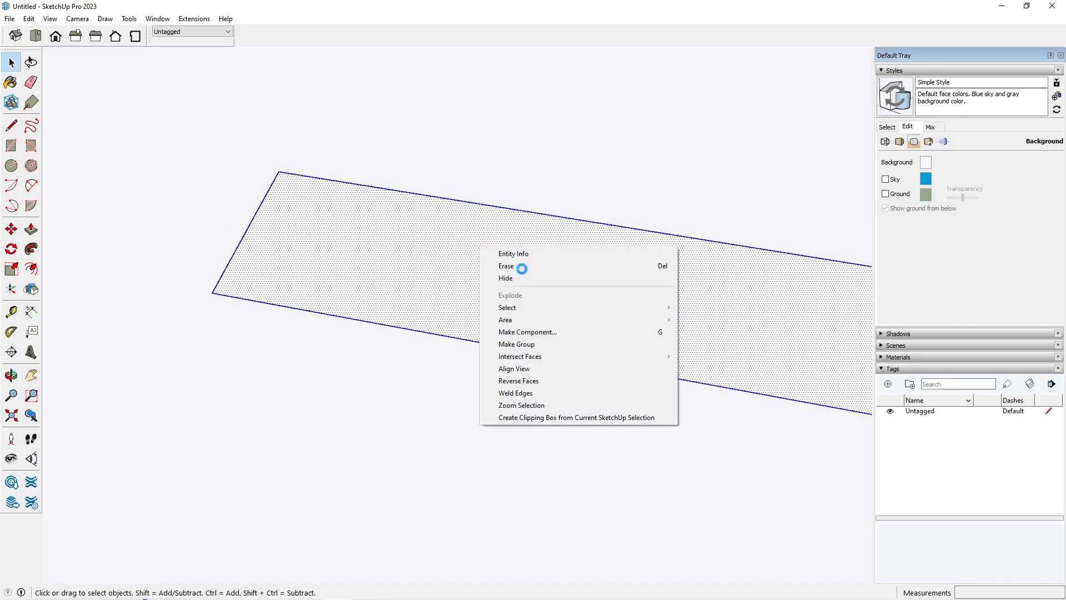
{"action": "left_click", "coordinate": [521, 344]}
- Inside the group, extrude the face upward by 2100 mm with Push/Pull and close the group
{"action": "scroll", "coordinate": [384, 322], "scroll_direction": "down", "scroll_amount": 5}
{"action": "double_click", "coordinate": [449, 288]}
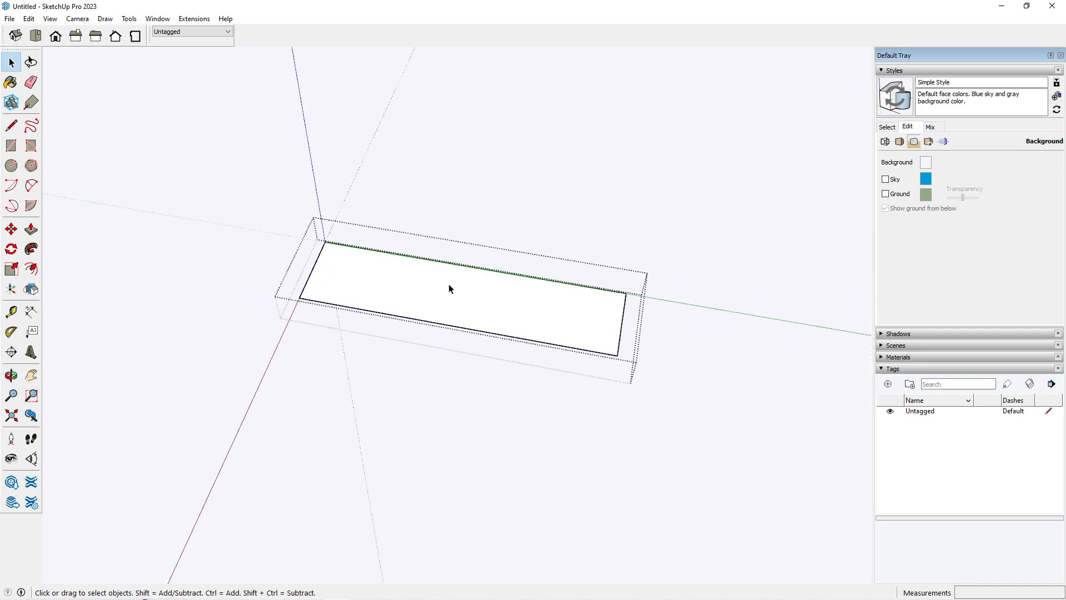
{"action": "left_click", "coordinate": [486, 300]}
{"action": "key", "text": "p"}
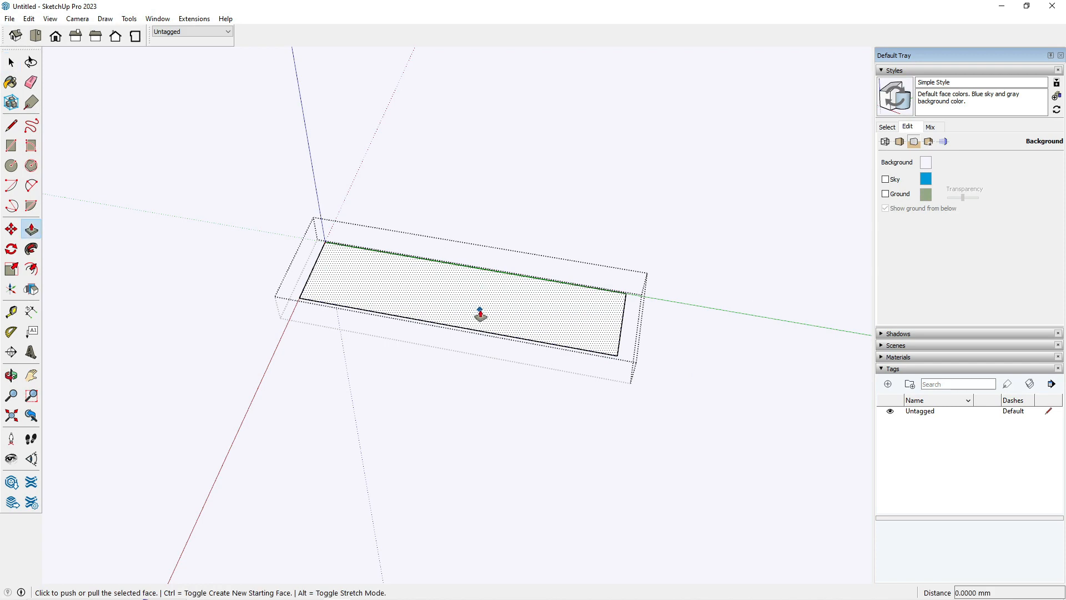
{"action": "left_click", "coordinate": [483, 302]}
{"action": "type", "text": "2100"}
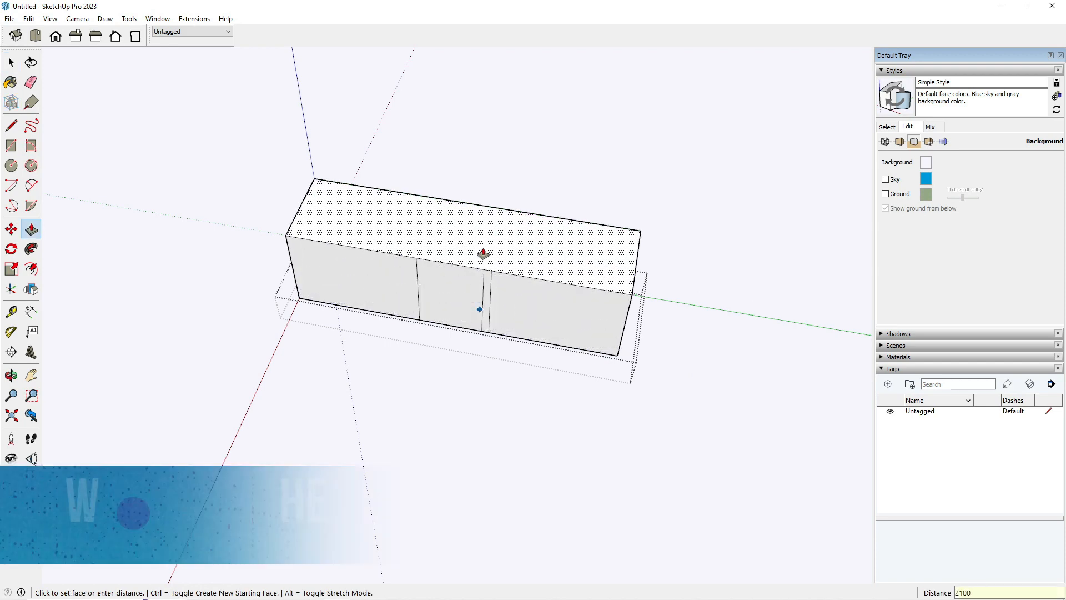
{"action": "key", "text": "Return"}
{"action": "scroll", "coordinate": [476, 286], "scroll_direction": "down", "scroll_amount": 3}
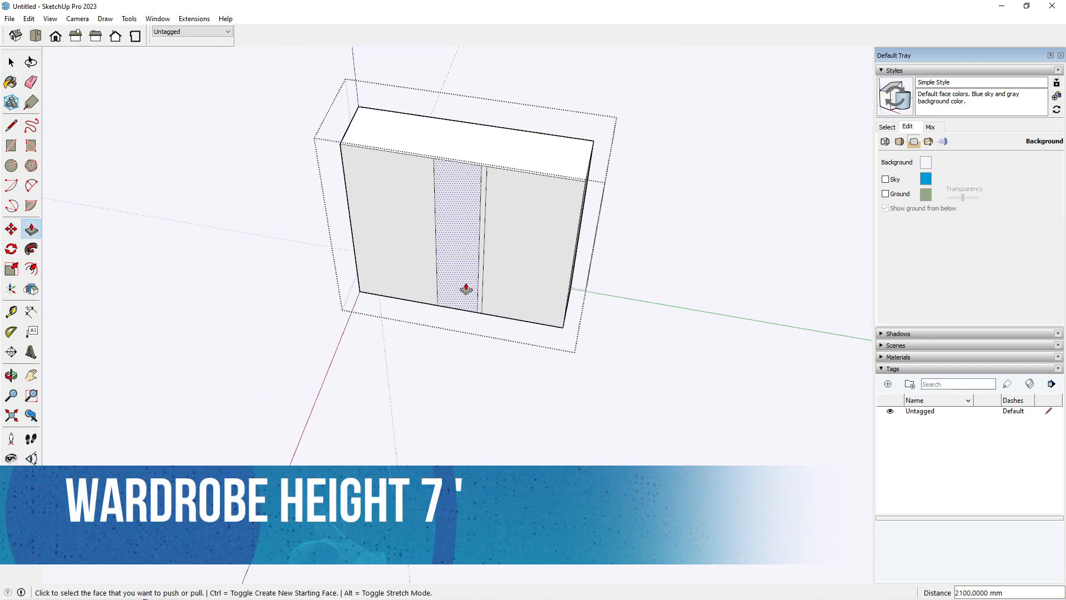
{"action": "middle_click_drag", "start_coordinate": [466, 288], "coordinate": [550, 162]}
{"action": "key", "text": "space"}
{"action": "left_click", "coordinate": [587, 146]}
- Try to erase the first vertical dividing edge on the front of the grouped box
{"action": "scroll", "coordinate": [484, 295], "scroll_direction": "up", "scroll_amount": 2}
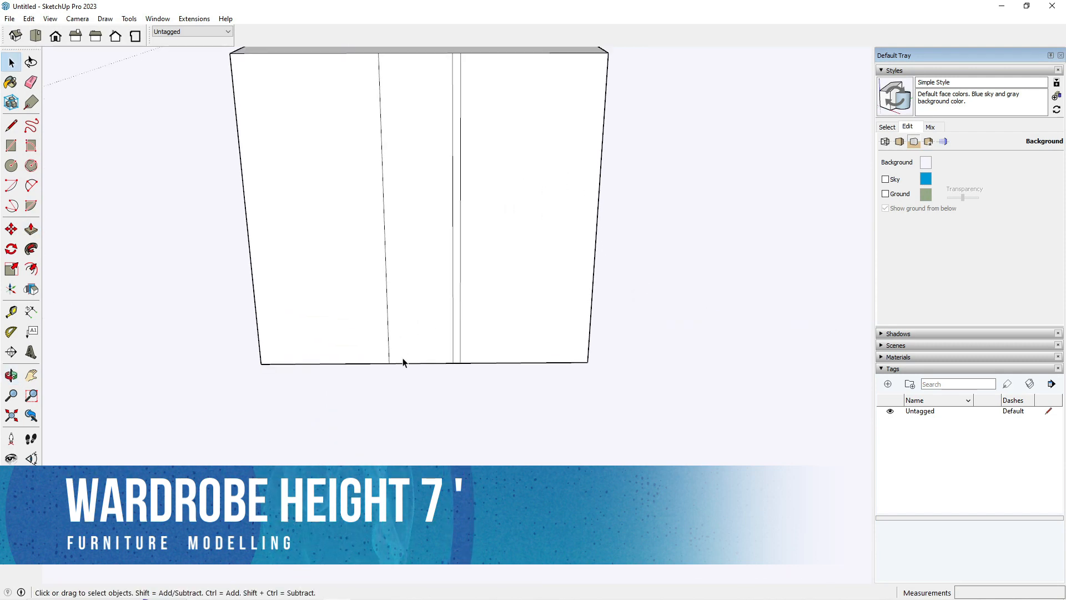
{"action": "scroll", "coordinate": [404, 358], "scroll_direction": "up", "scroll_amount": 1}
{"action": "scroll", "coordinate": [409, 296], "scroll_direction": "down", "scroll_amount": 5}
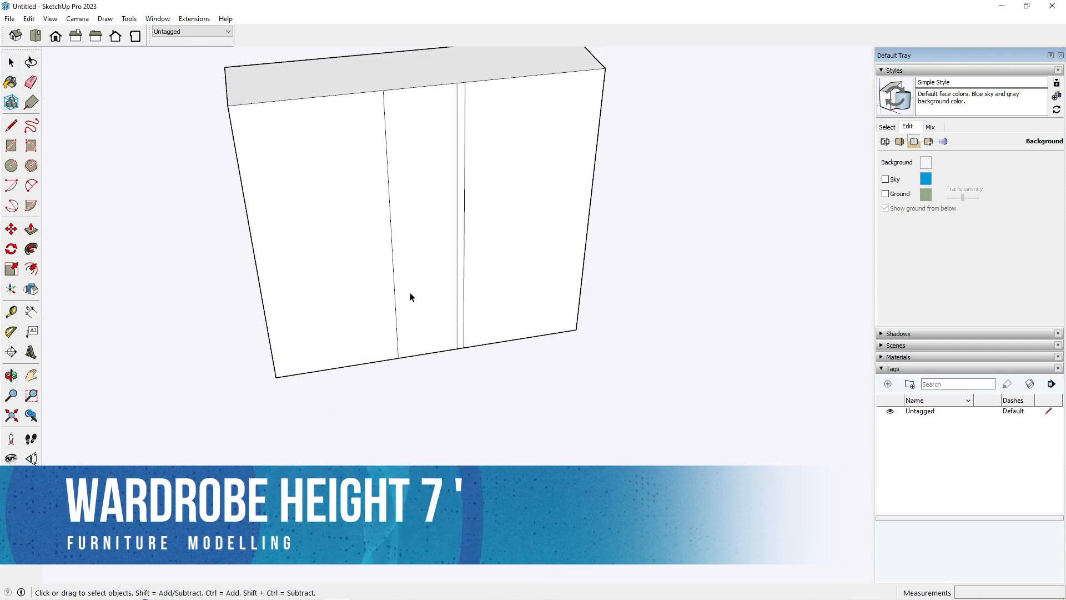
{"action": "key", "text": "e"}
{"action": "left_click", "coordinate": [392, 251]}
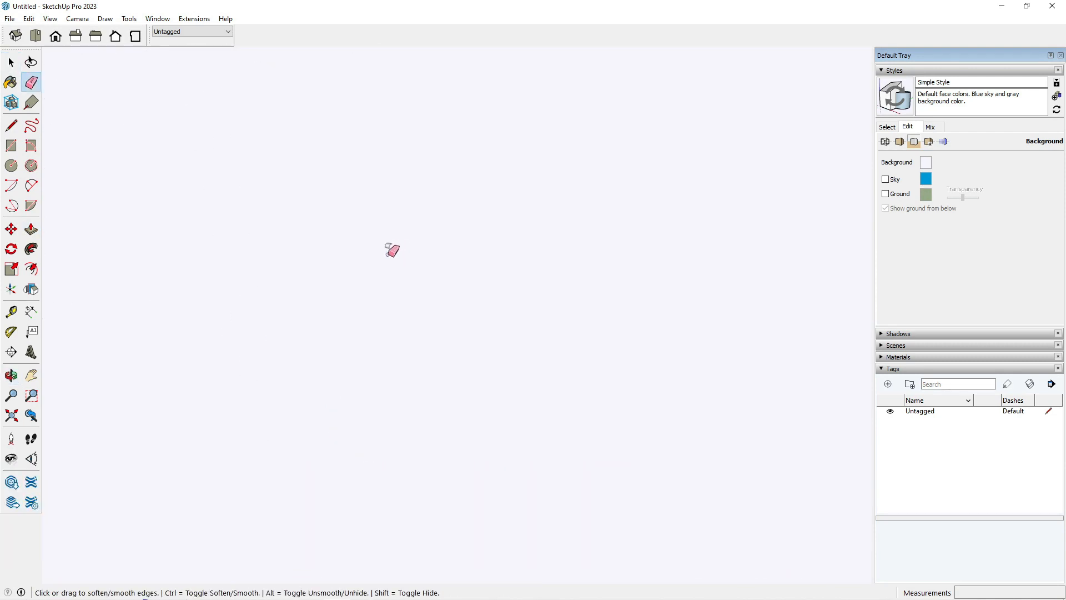
{"action": "key", "text": "ctrl+z"}
{"action": "key", "text": "space"}
{"action": "left_click", "coordinate": [389, 257]}
{"action": "left_click", "coordinate": [449, 435]}
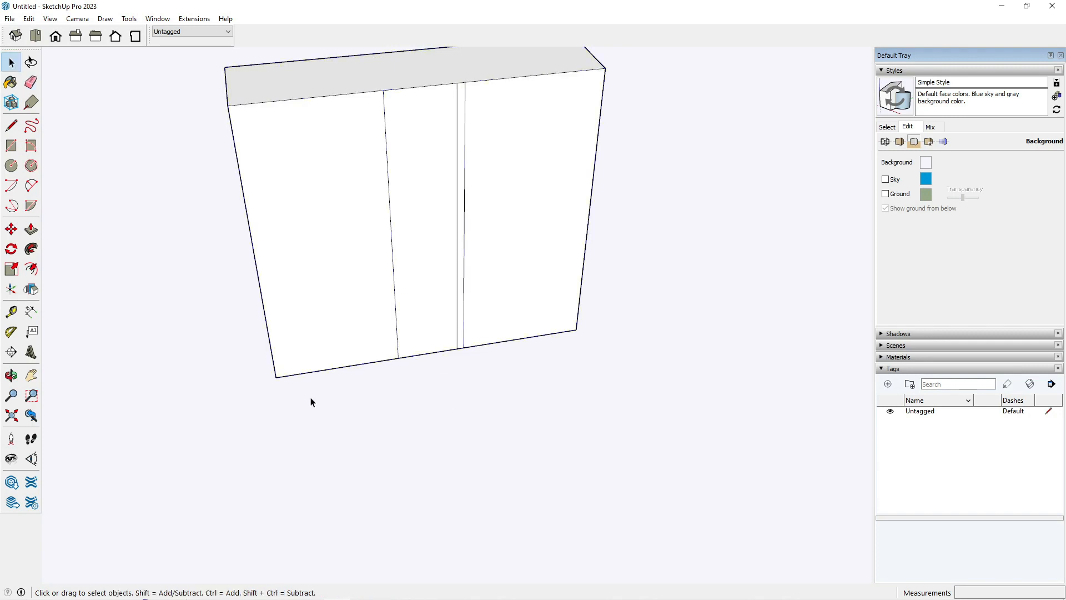
- Place a vertical guide 450 mm in from the front face's left edge and another guide on the first dividing edge
{"action": "key", "text": "t"}
{"action": "left_click", "coordinate": [254, 257]}
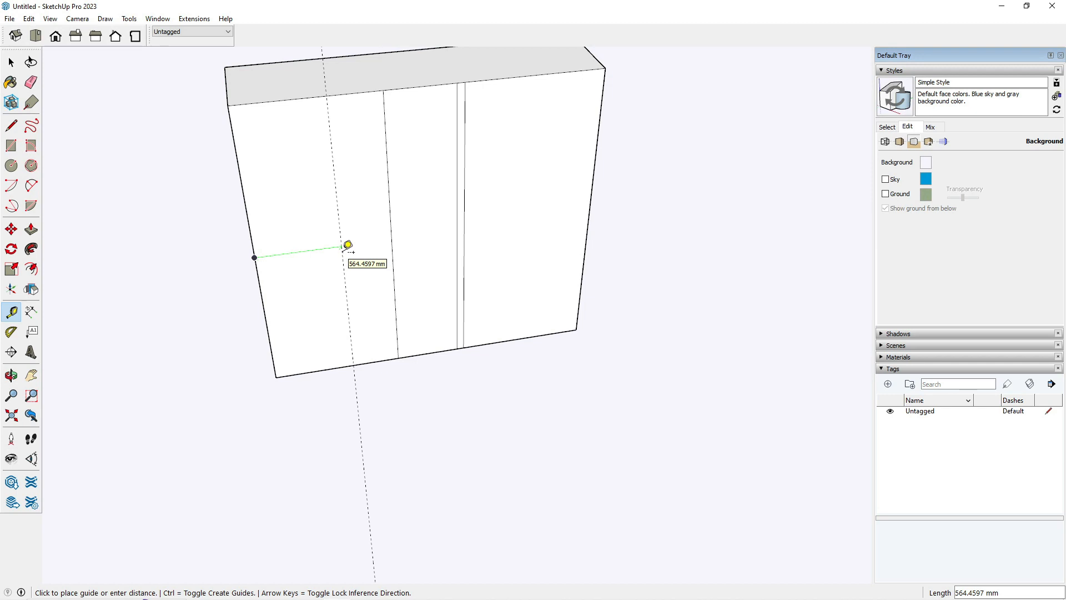
{"action": "type", "text": "450"}
{"action": "key", "text": "Return"}
{"action": "scroll", "coordinate": [348, 247], "scroll_direction": "up", "scroll_amount": 5}
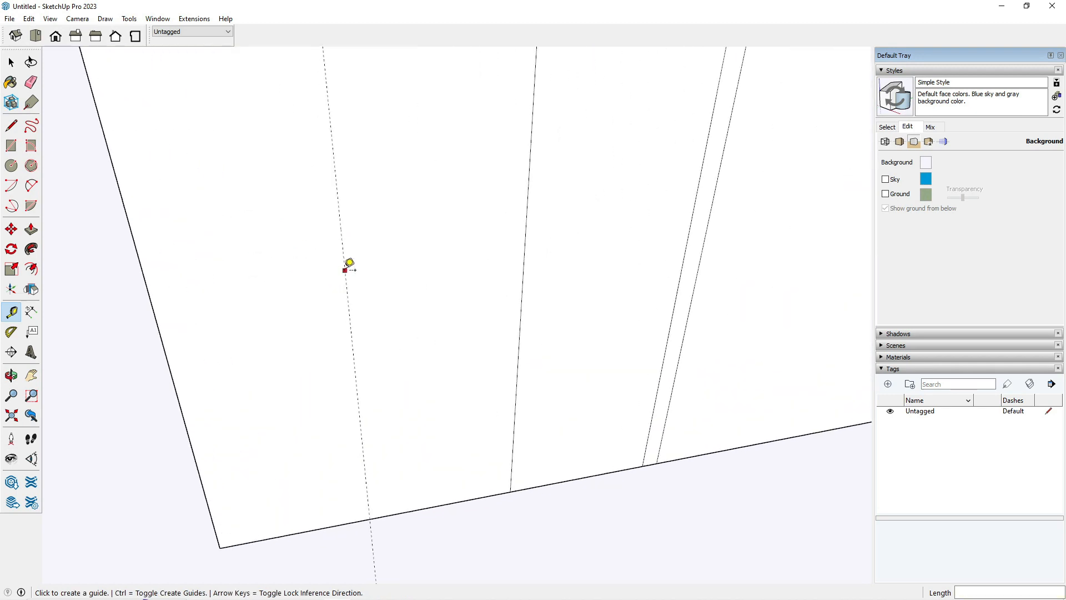
{"action": "left_click", "coordinate": [344, 270]}
{"action": "left_click", "coordinate": [526, 245]}
- Add a parallel guide offset 2 mm from the 450 mm guide, towards the first dividing edge
{"action": "scroll", "coordinate": [253, 276], "scroll_direction": "up", "scroll_amount": 2}
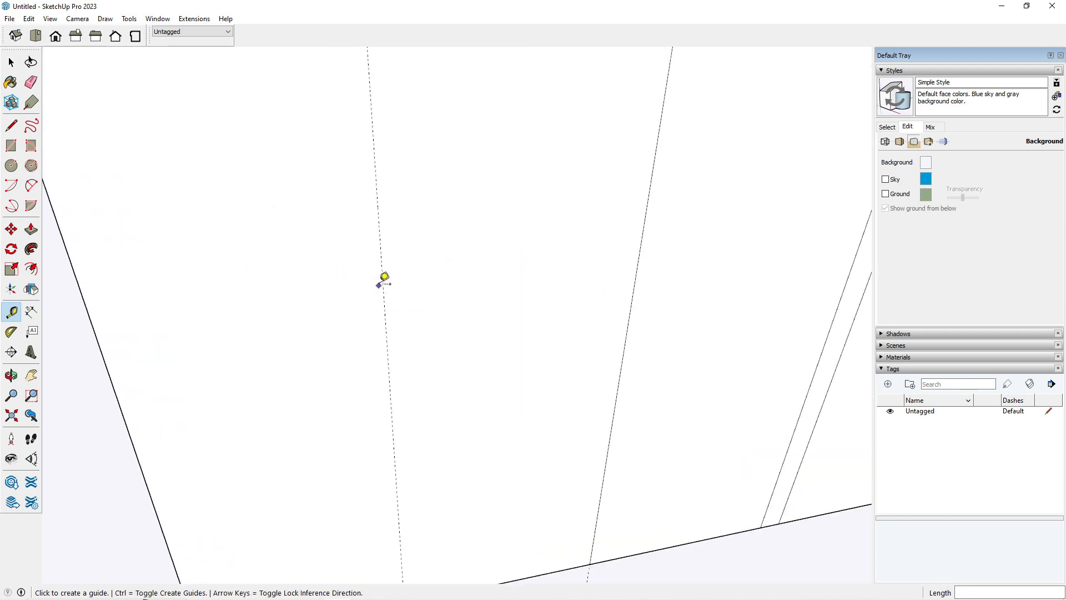
{"action": "left_click", "coordinate": [383, 286]}
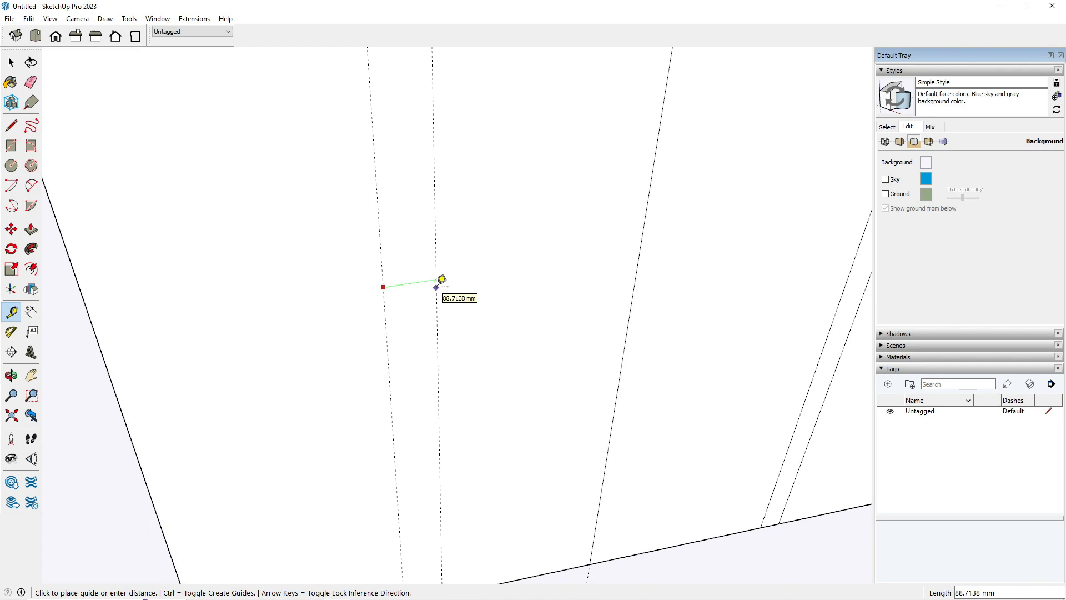
{"action": "type", "text": "2"}
{"action": "key", "text": "Return"}
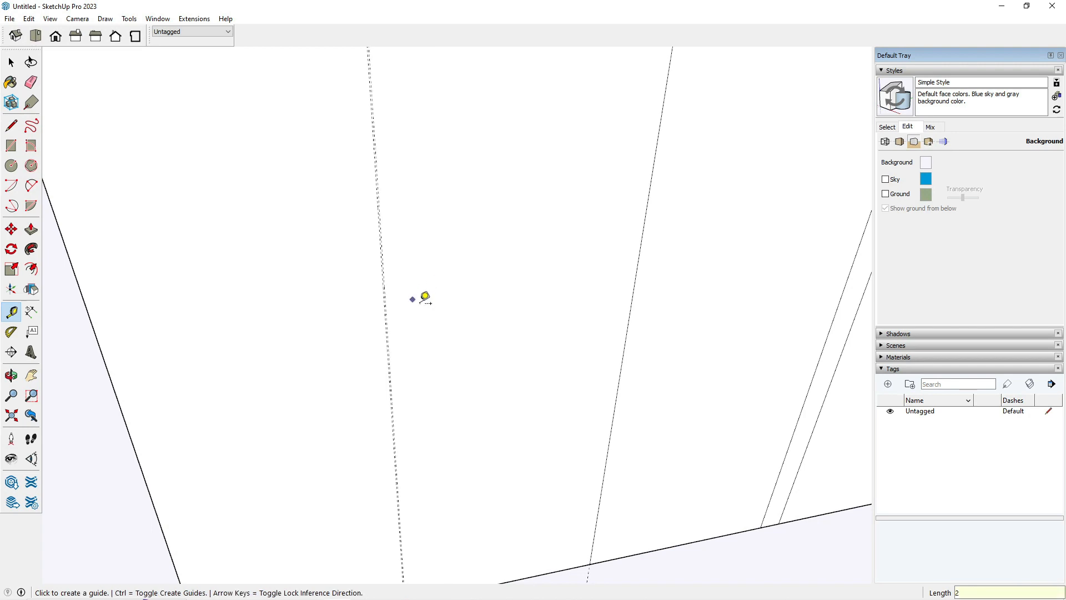
- Add a guide 2 mm to the left of the 450 mm guide and erase the middle 450 mm guide
{"action": "scroll", "coordinate": [365, 312], "scroll_direction": "up", "scroll_amount": 3}
{"action": "left_click", "coordinate": [476, 269]}
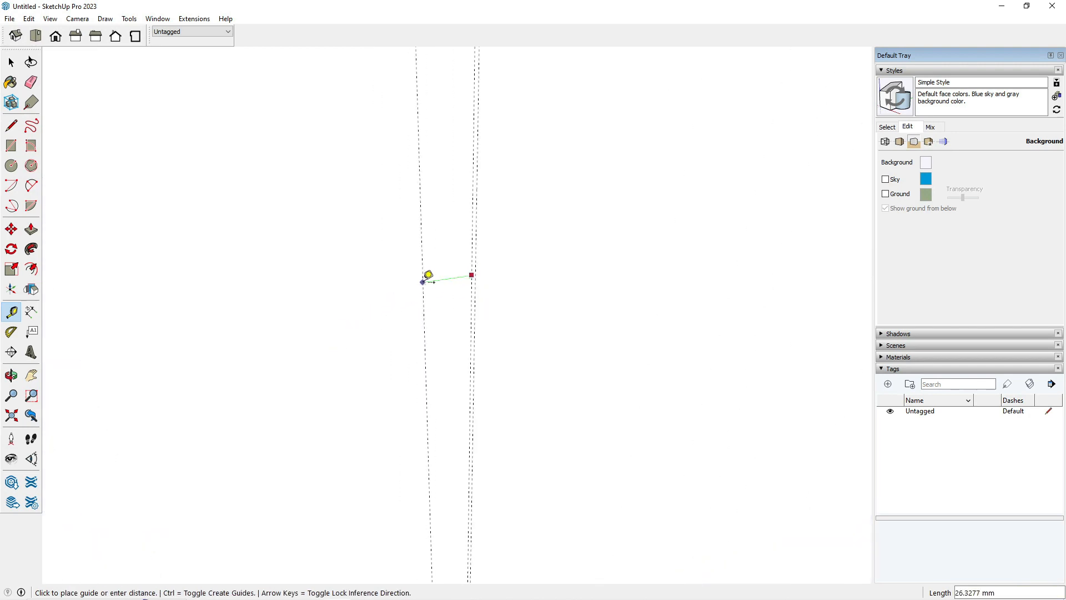
{"action": "type", "text": "2"}
{"action": "key", "text": "Return"}
{"action": "key", "text": "e"}
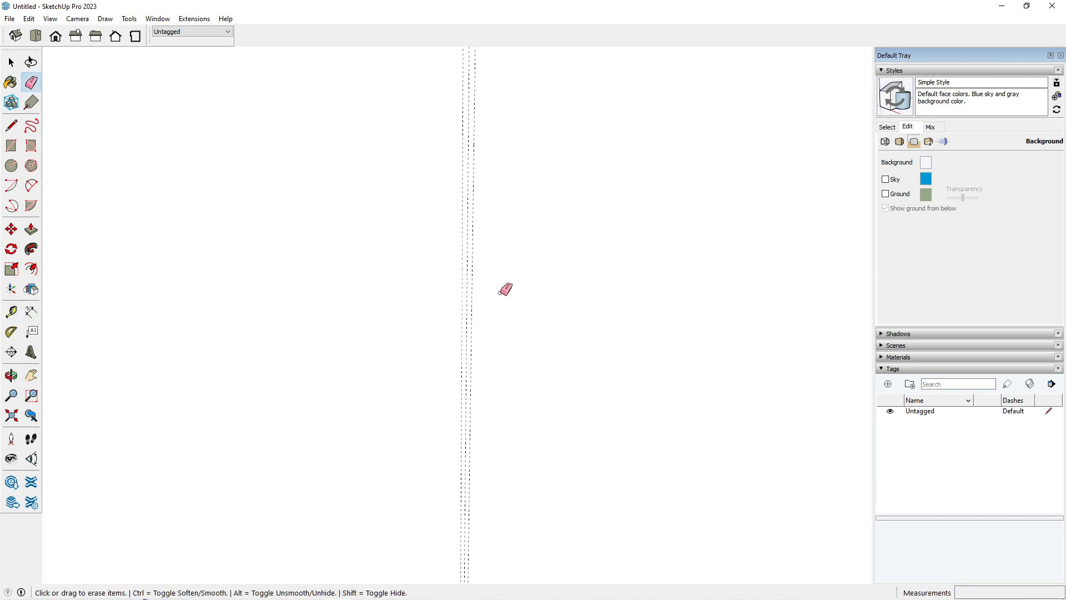
{"action": "scroll", "coordinate": [468, 269], "scroll_direction": "up", "scroll_amount": 1}
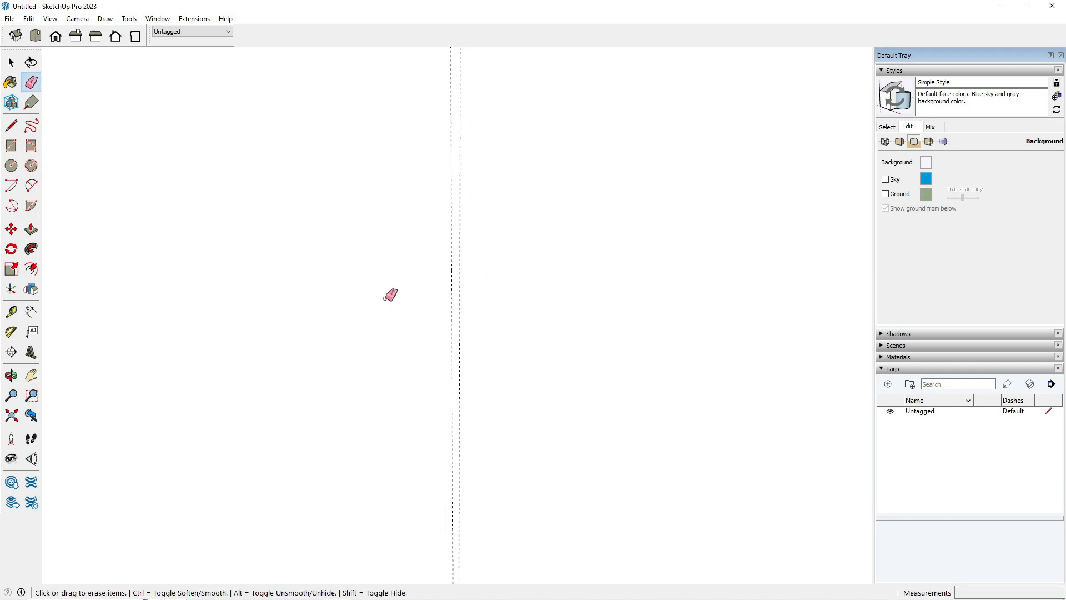
- Add a parallel guide offset 4 mm to the right of the first vertical dividing edge
{"action": "scroll", "coordinate": [362, 305], "scroll_direction": "down", "scroll_amount": 6}
{"action": "mouse_move", "coordinate": [345, 309]}
{"action": "middle_mouse_down"}
{"action": "mouse_move", "coordinate": [460, 365]}
{"action": "mouse_move", "coordinate": [405, 349]}
{"action": "middle_mouse_up"}
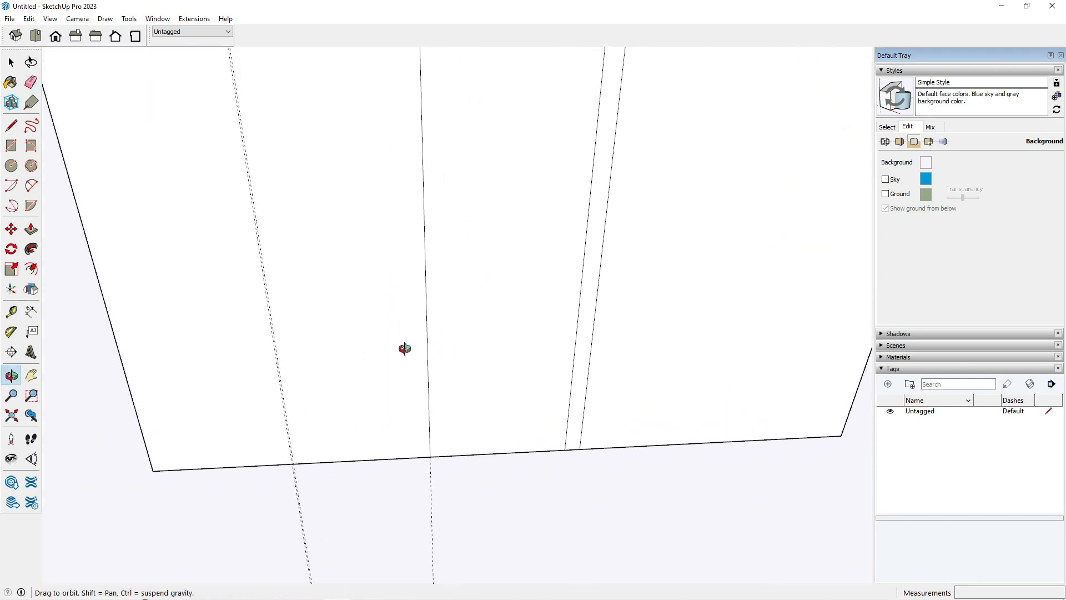
{"action": "key", "text": "t"}
{"action": "left_click", "coordinate": [428, 334]}
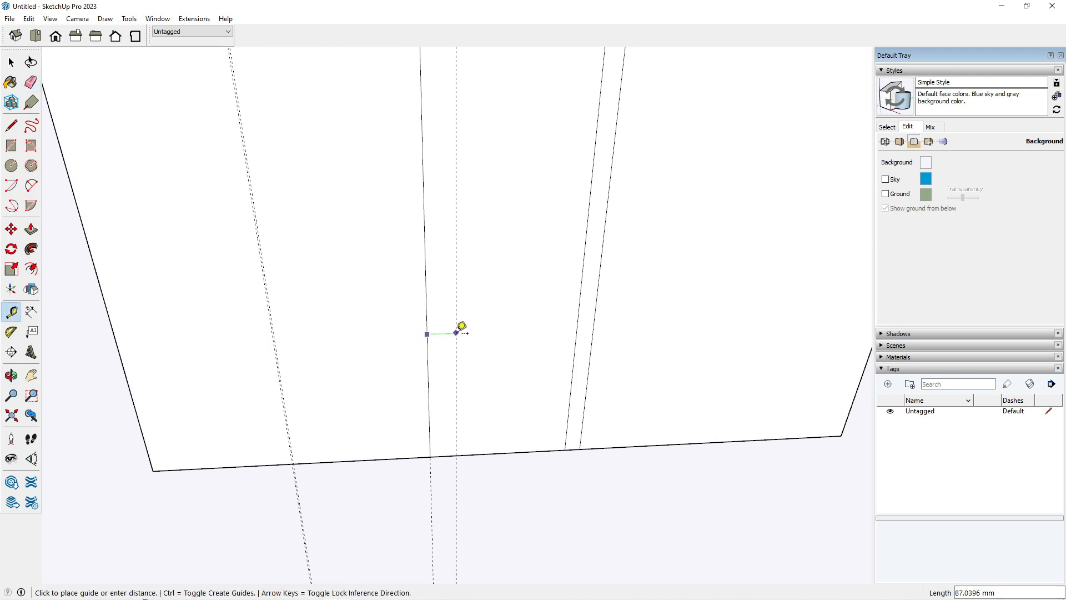
{"action": "type", "text": "4"}
{"action": "key", "text": "Return"}
{"action": "scroll", "coordinate": [461, 326], "scroll_direction": "up", "scroll_amount": 10}
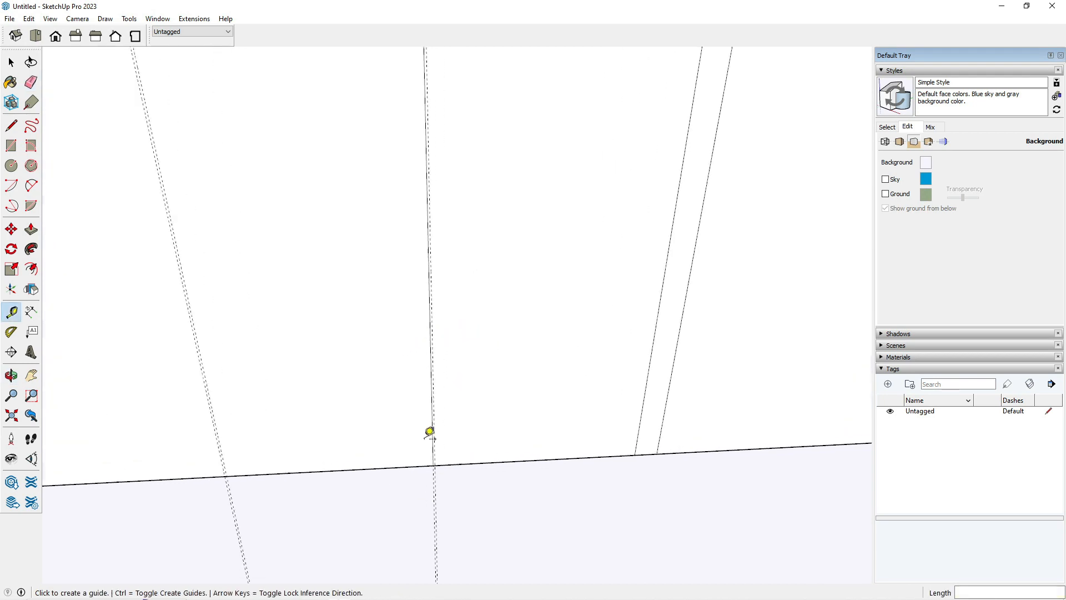
- Measure the gap between the guide on the first dividing edge and the parallel guide beside it
{"action": "scroll", "coordinate": [451, 327], "scroll_direction": "down", "scroll_amount": 8}
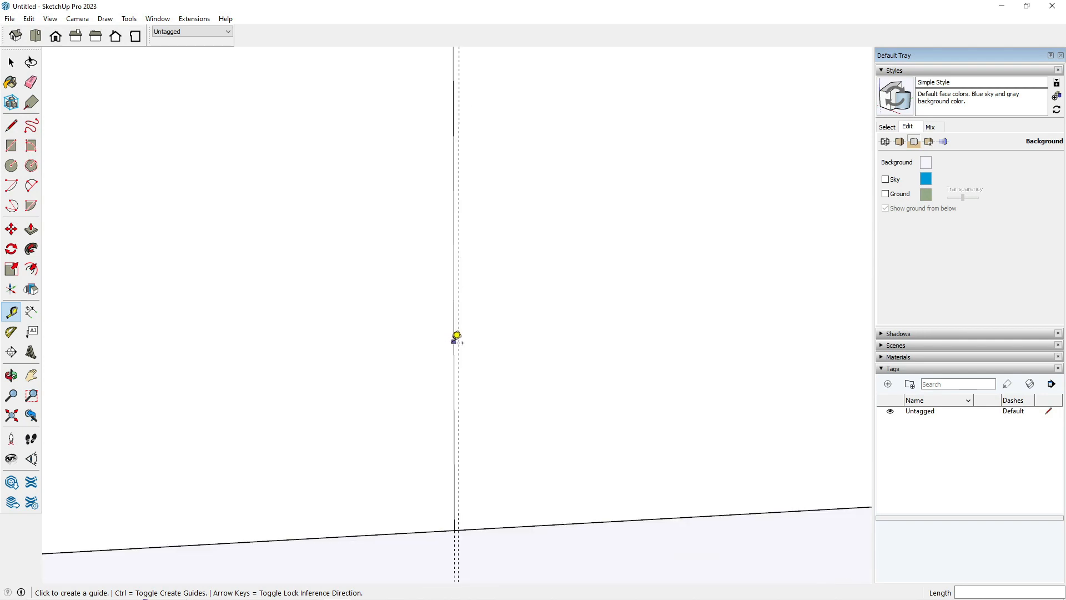
{"action": "scroll", "coordinate": [298, 396], "scroll_direction": "up", "scroll_amount": 7}
{"action": "scroll", "coordinate": [422, 388], "scroll_direction": "up", "scroll_amount": 2}
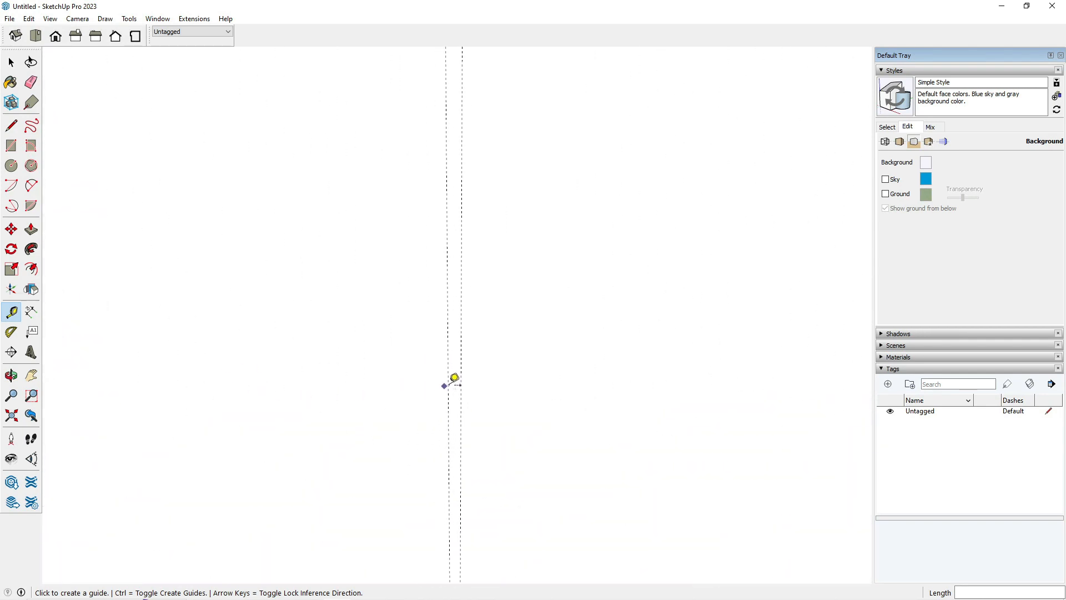
{"action": "left_click", "coordinate": [445, 383]}
{"action": "key", "text": "Escape"}
{"action": "left_click", "coordinate": [448, 381]}
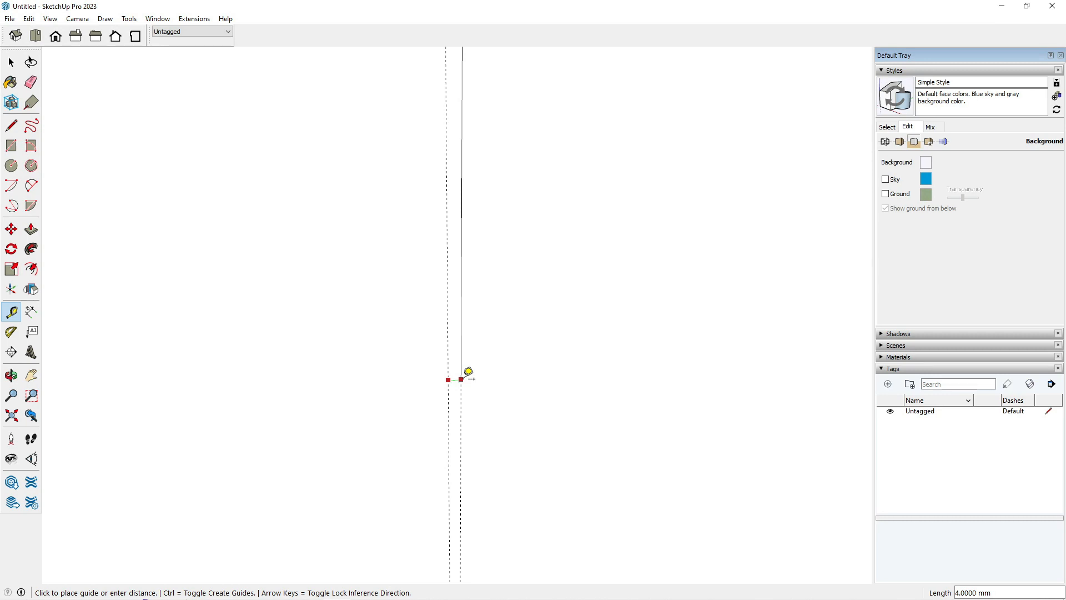
{"action": "key", "text": "Escape"}
- Place a vertical guide 450 mm to the right of the central strip's right edge, halfway across the right front section
{"action": "scroll", "coordinate": [267, 402], "scroll_direction": "down", "scroll_amount": 6}
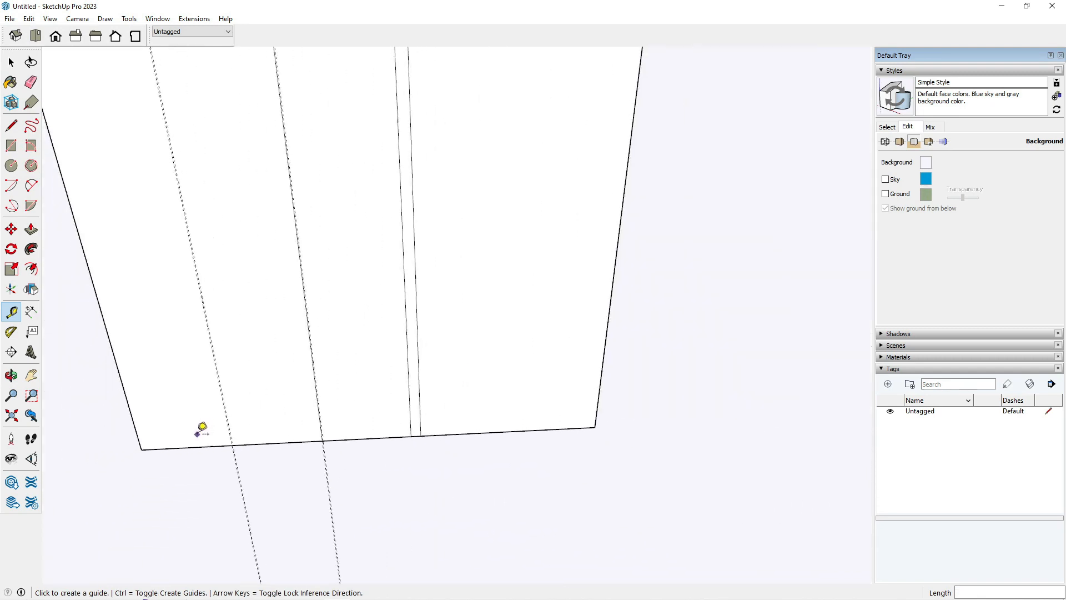
{"action": "scroll", "coordinate": [405, 364], "scroll_direction": "down", "scroll_amount": 3}
{"action": "scroll", "coordinate": [388, 359], "scroll_direction": "up", "scroll_amount": 4}
{"action": "left_click", "coordinate": [368, 368]}
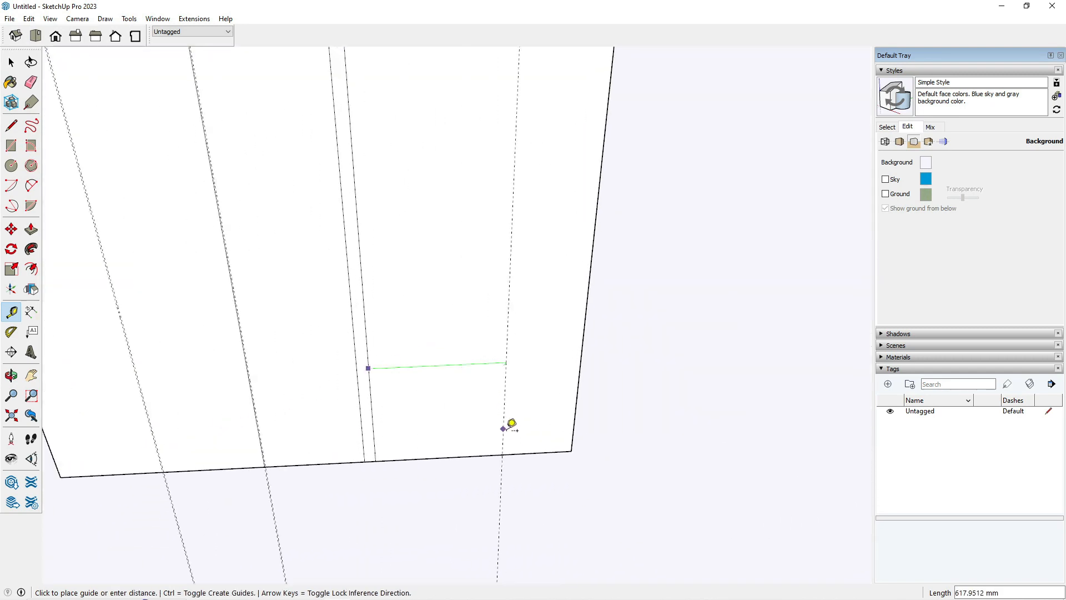
{"action": "left_click", "coordinate": [476, 448]}
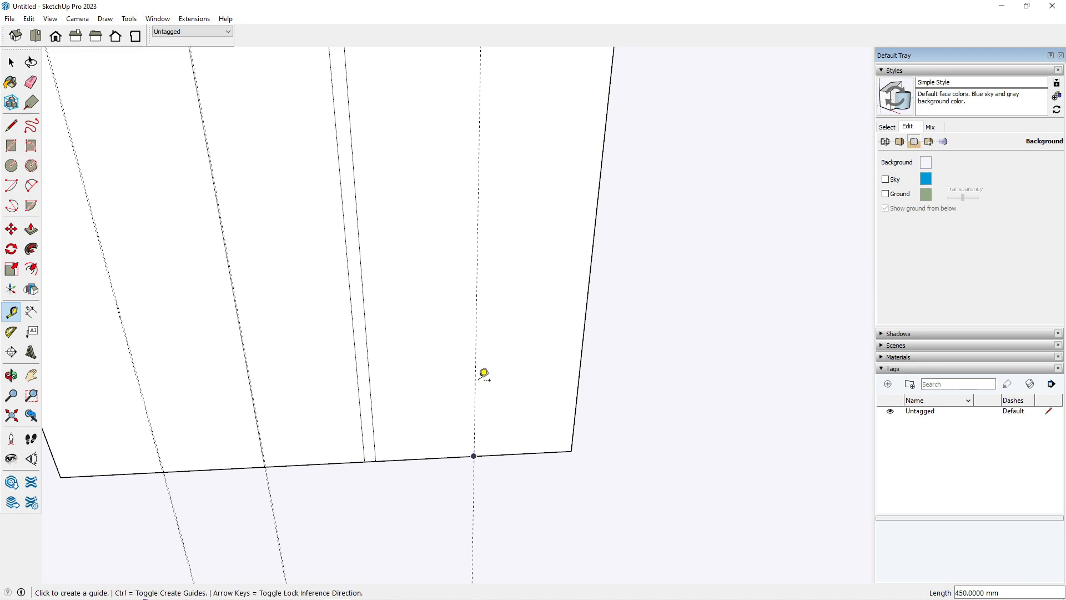
- Add guides 2 mm to either side of the right section's 450 mm guide and erase the middle guide
{"action": "scroll", "coordinate": [482, 372], "scroll_direction": "up", "scroll_amount": 2}
{"action": "left_click", "coordinate": [475, 375]}
{"action": "type", "text": "2"}
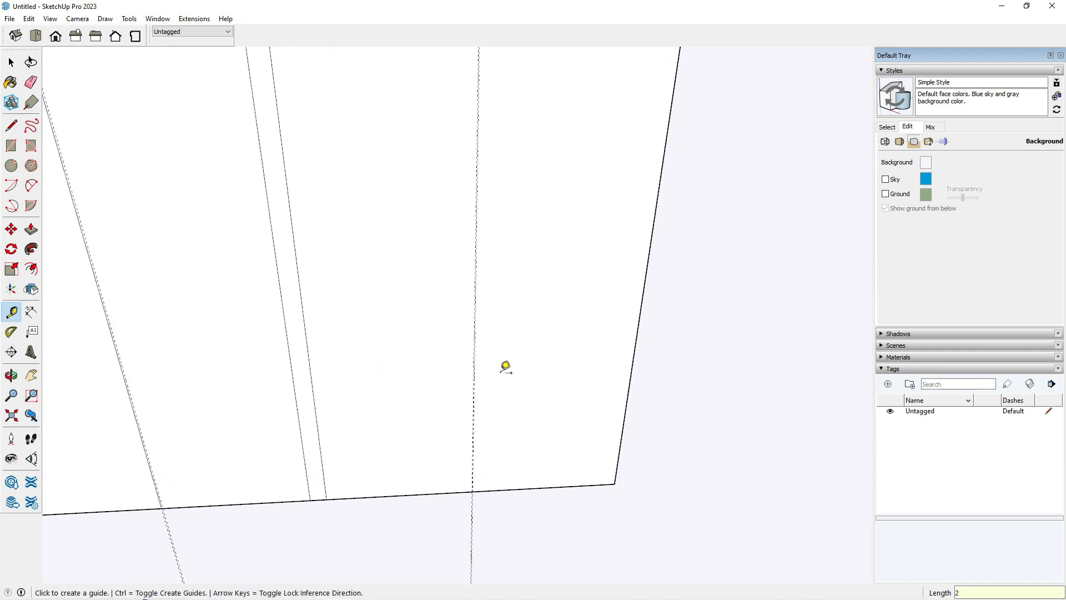
{"action": "key", "text": "Return"}
{"action": "scroll", "coordinate": [505, 366], "scroll_direction": "up", "scroll_amount": 5}
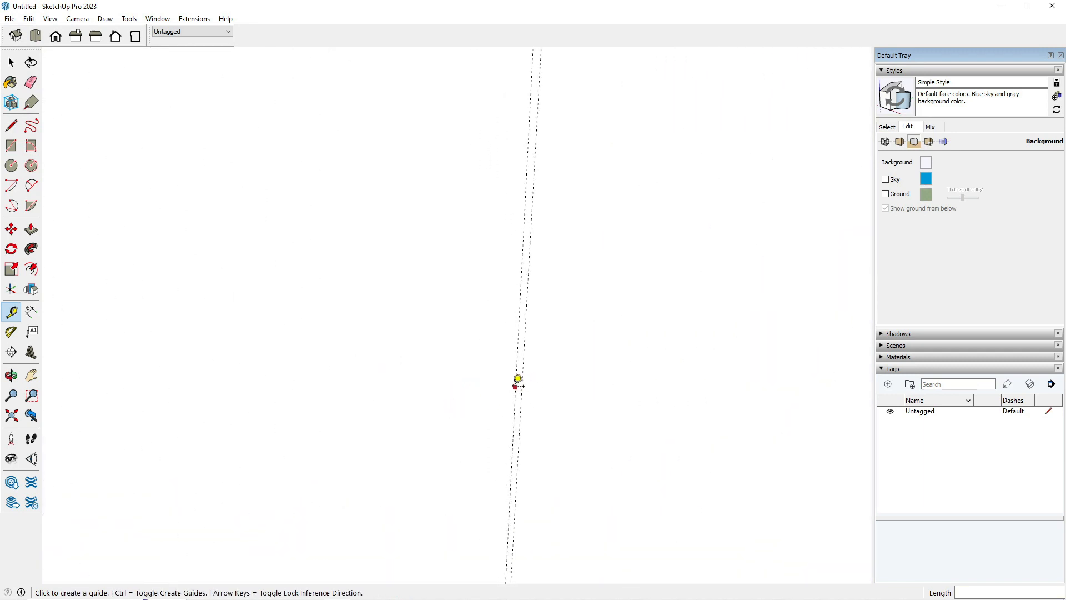
{"action": "left_click", "coordinate": [517, 382]}
{"action": "type", "text": "2"}
{"action": "key", "text": "Return"}
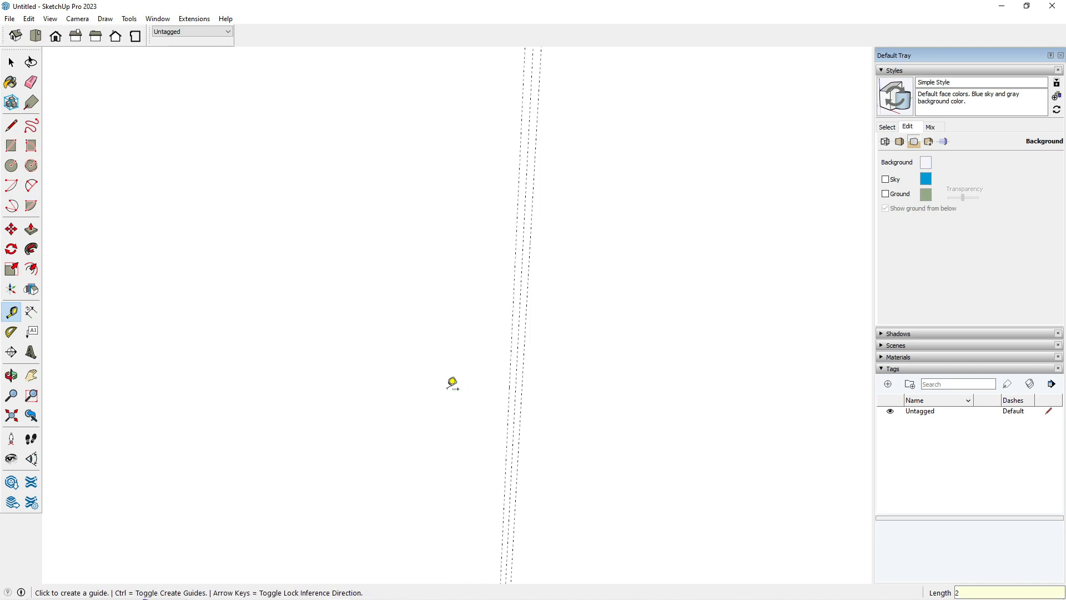
{"action": "key", "text": "e"}
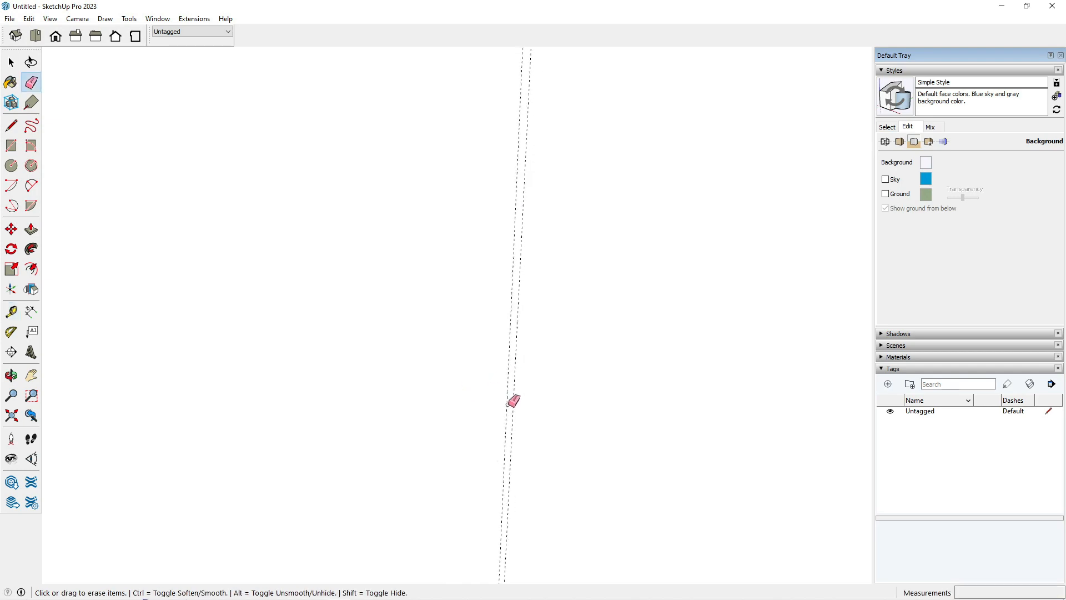
- Open the wardrobe group for editing and select the leftmost section of its front face
{"action": "scroll", "coordinate": [516, 338], "scroll_direction": "down", "scroll_amount": 10}
{"action": "middle_click", "coordinate": [287, 458]}
{"action": "mouse_move", "coordinate": [287, 458]}
{"action": "middle_mouse_down"}
{"action": "mouse_move", "coordinate": [466, 399]}
{"action": "mouse_move", "coordinate": [297, 373]}
{"action": "middle_mouse_up"}
{"action": "key", "text": "space"}
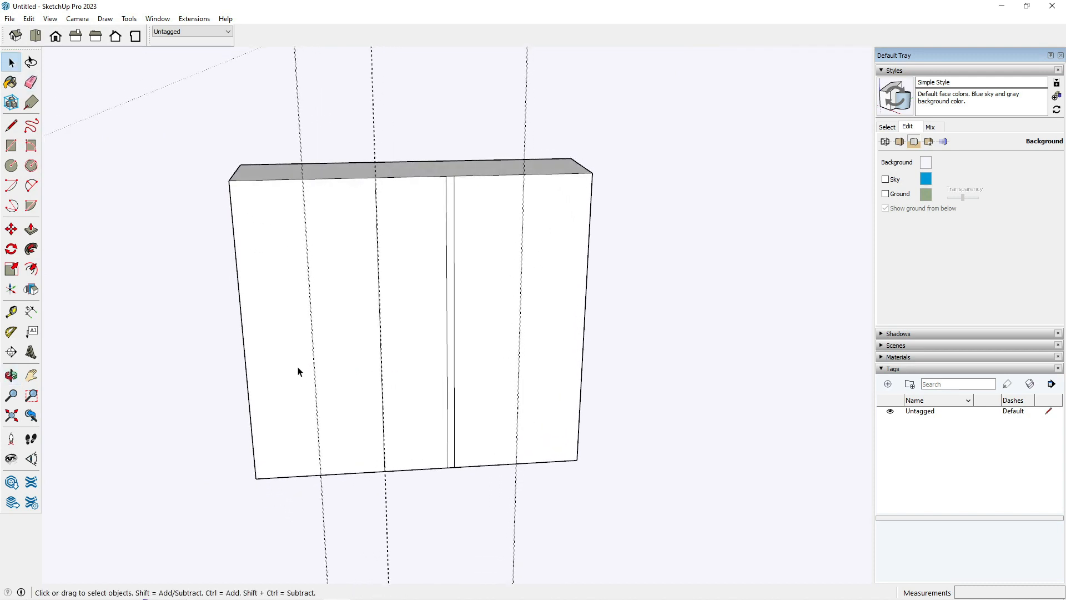
{"action": "double_click", "coordinate": [358, 301]}
{"action": "left_click", "coordinate": [357, 301]}
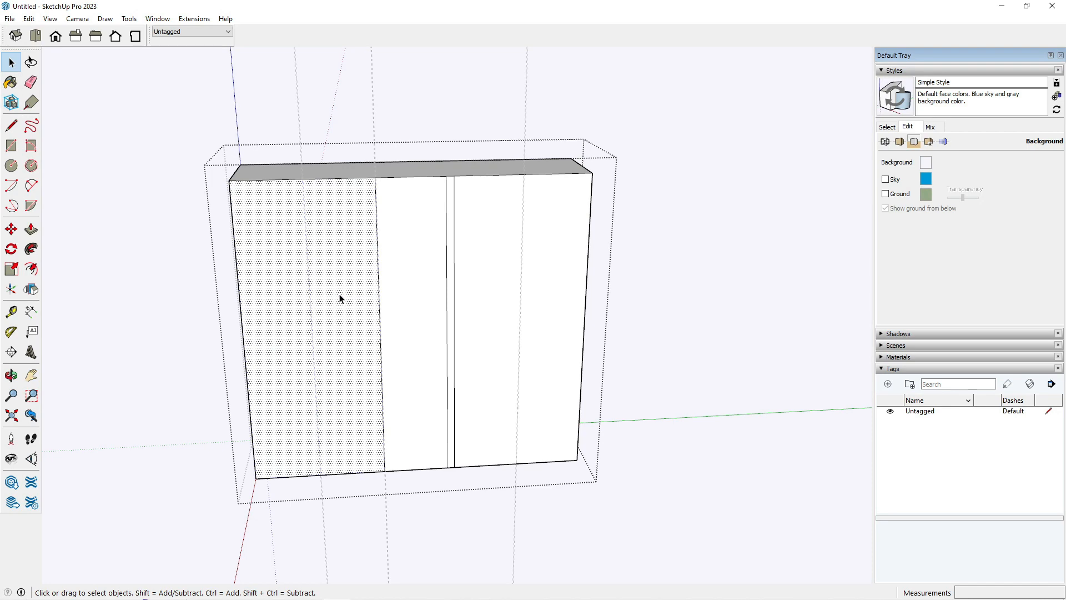
{"action": "key", "text": "f"}
{"action": "left_click", "coordinate": [295, 295]}
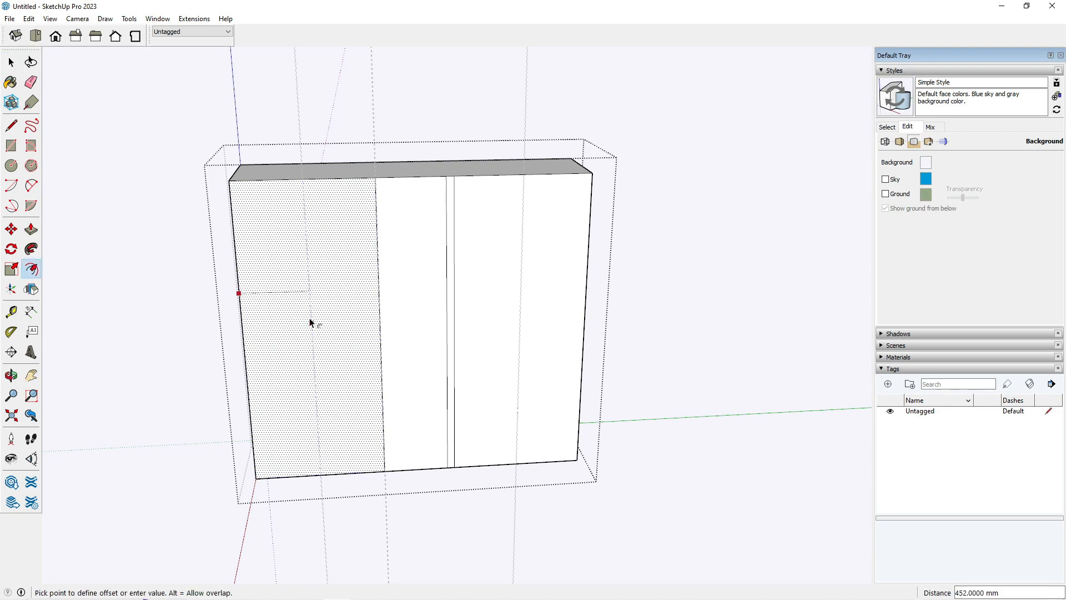
{"action": "key", "text": "space"}
- Erase the first vertical dividing edge on the front face, together with the guide lying on it
{"action": "scroll", "coordinate": [388, 305], "scroll_direction": "up", "scroll_amount": 8}
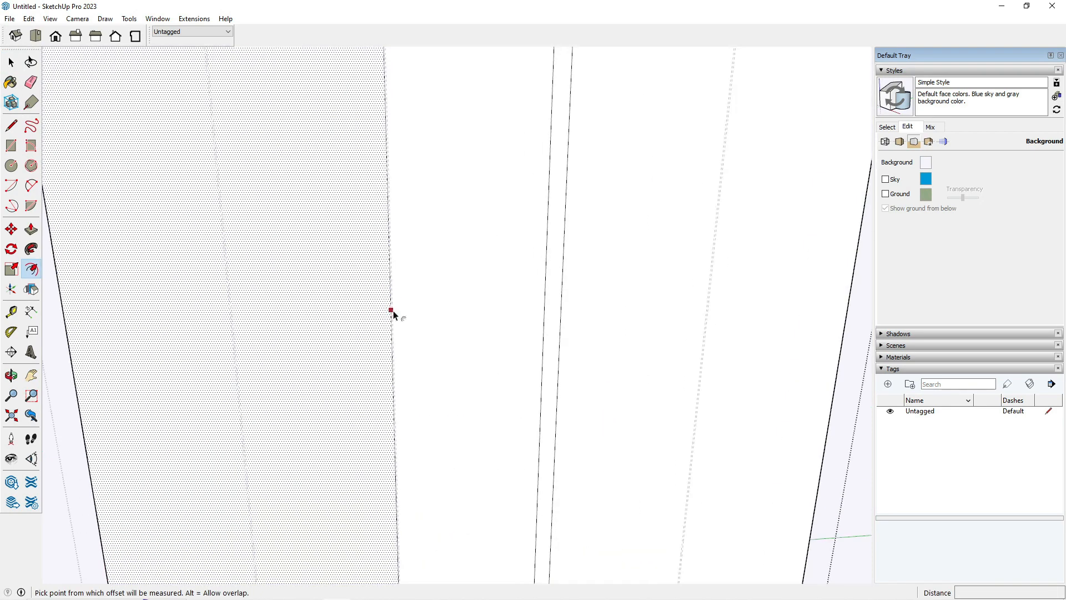
{"action": "scroll", "coordinate": [374, 315], "scroll_direction": "up", "scroll_amount": 4}
{"action": "key", "text": "t"}
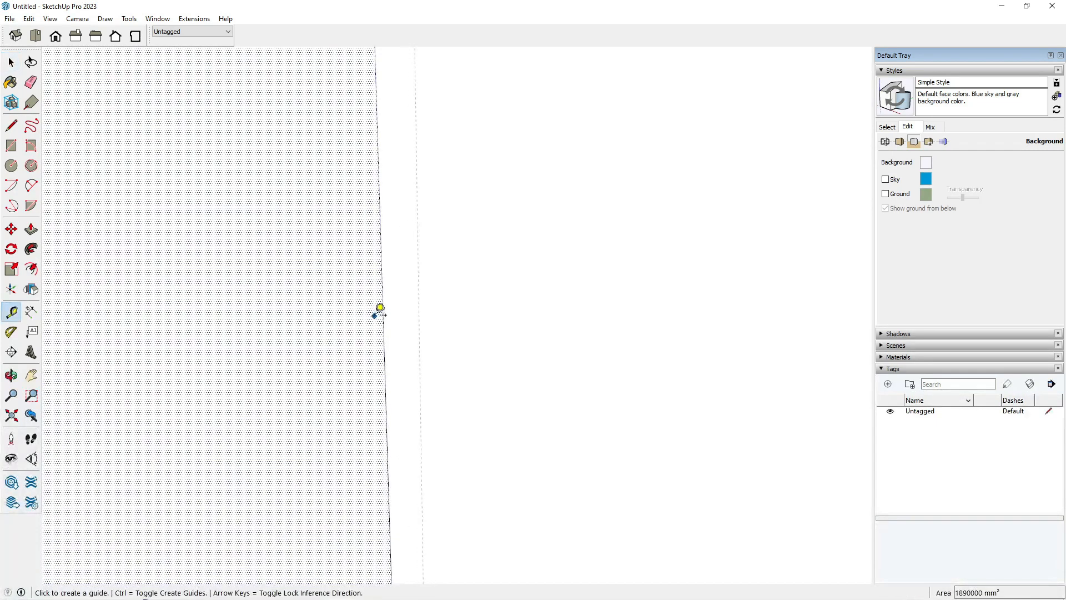
{"action": "key", "text": "space"}
{"action": "double_click", "coordinate": [384, 320]}
{"action": "key", "text": "e"}
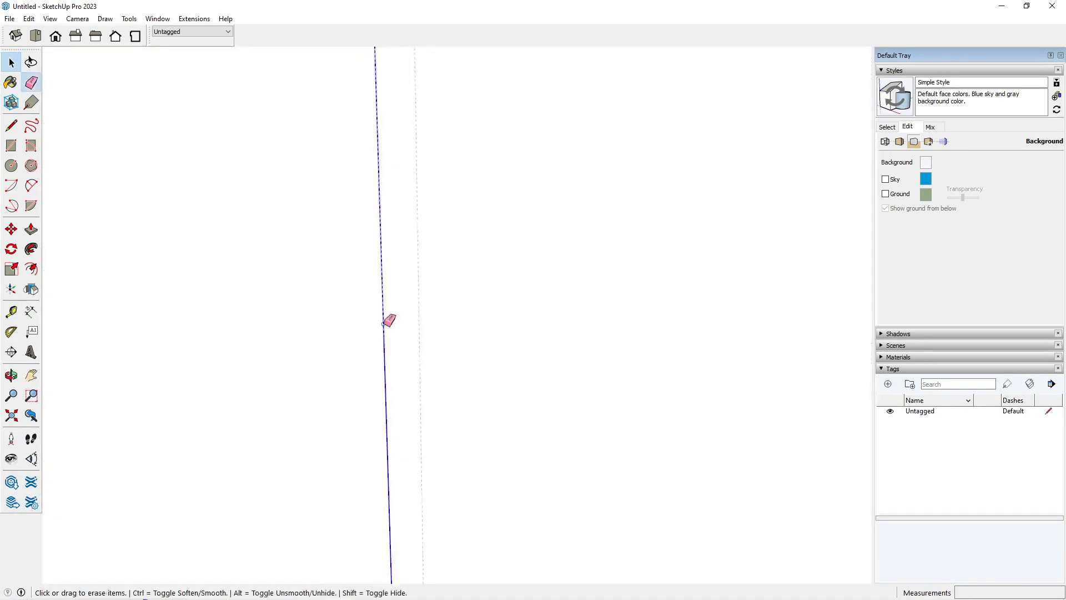
{"action": "left_click", "coordinate": [384, 324]}
- Try to place a parallel guide to the left of the remaining centre guide and undo it
{"action": "key", "text": "t"}
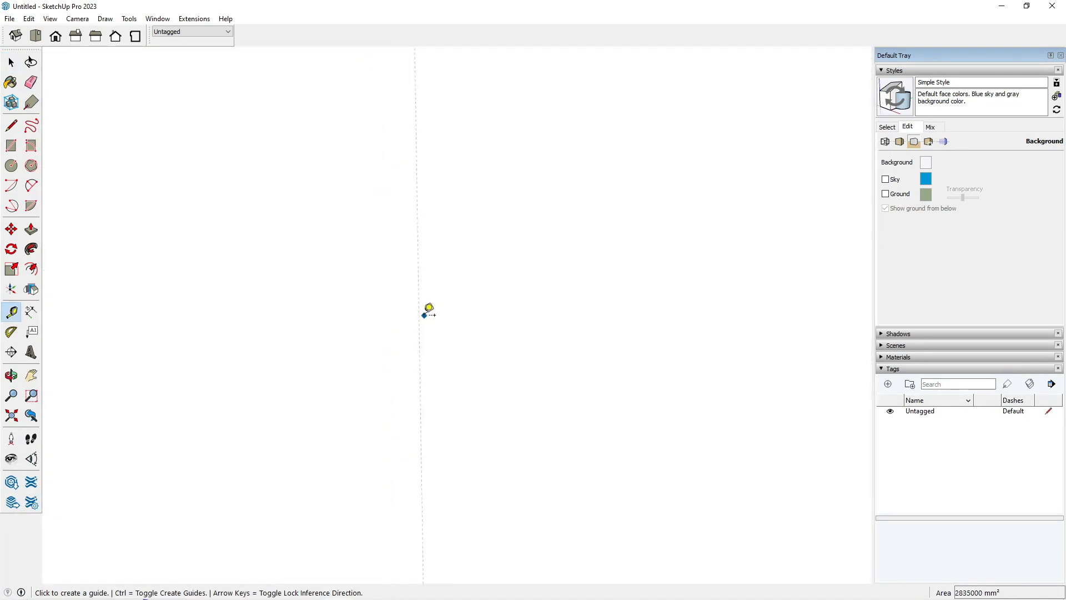
{"action": "left_click", "coordinate": [417, 315]}
{"action": "left_click", "coordinate": [381, 309]}
{"action": "key", "text": "space"}
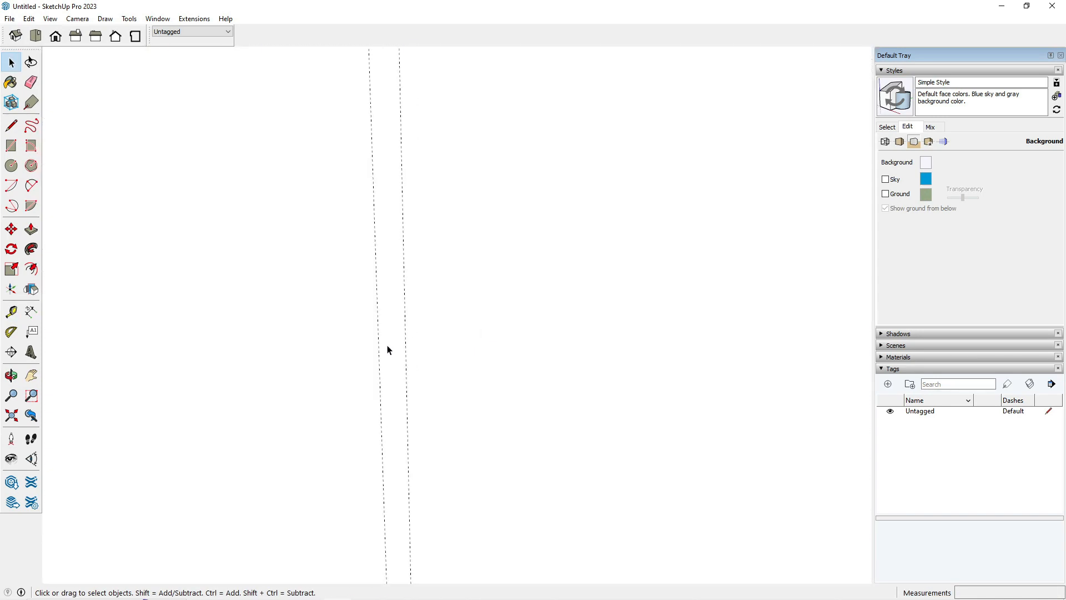
{"action": "key", "text": "ctrl+z"}
- Add a parallel guide offset 4 mm to the left of the remaining centre guide
{"action": "key", "text": "t"}
{"action": "left_click", "coordinate": [407, 338]}
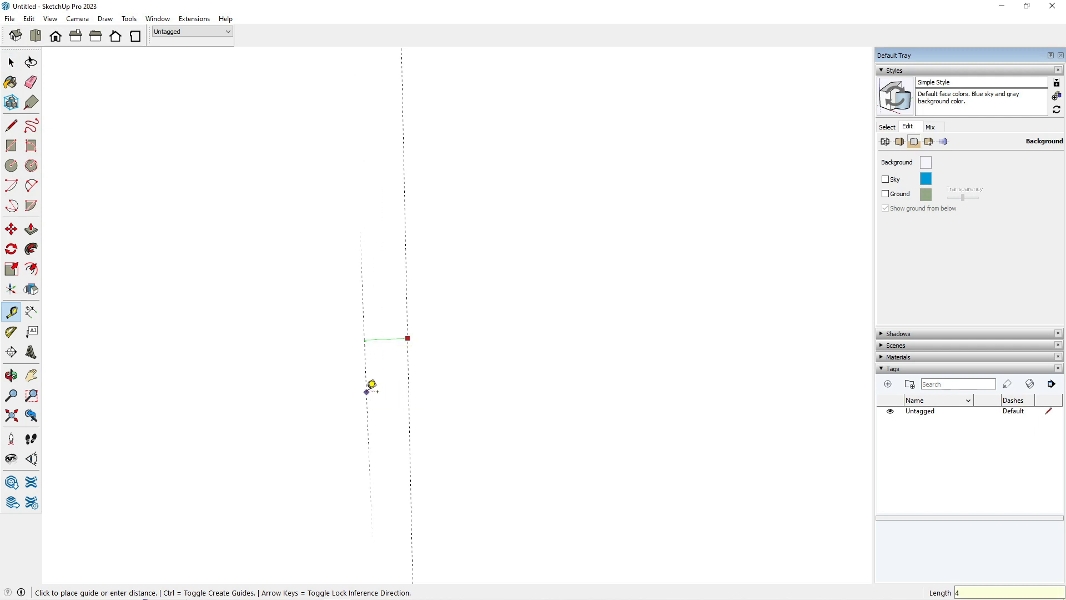
{"action": "type", "text": "4"}
{"action": "key", "text": "Return"}
{"action": "scroll", "coordinate": [428, 345], "scroll_direction": "up", "scroll_amount": 5}
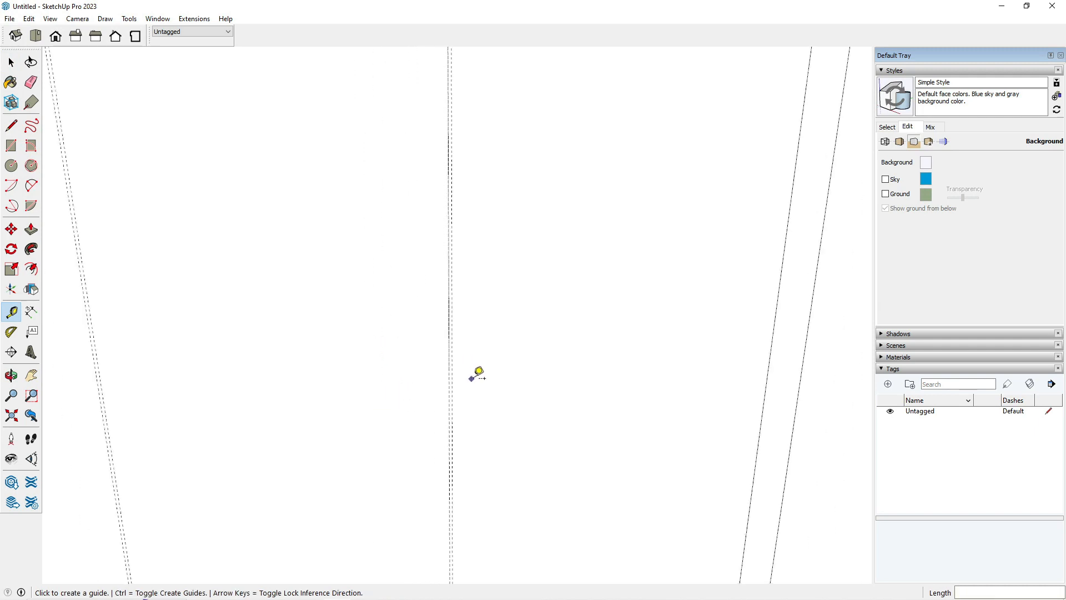
{"action": "scroll", "coordinate": [478, 373], "scroll_direction": "down", "scroll_amount": 5}
- Offset the outline of the large left front section inward by 5 mm
{"action": "key", "text": "space"}
{"action": "left_click", "coordinate": [538, 307]}
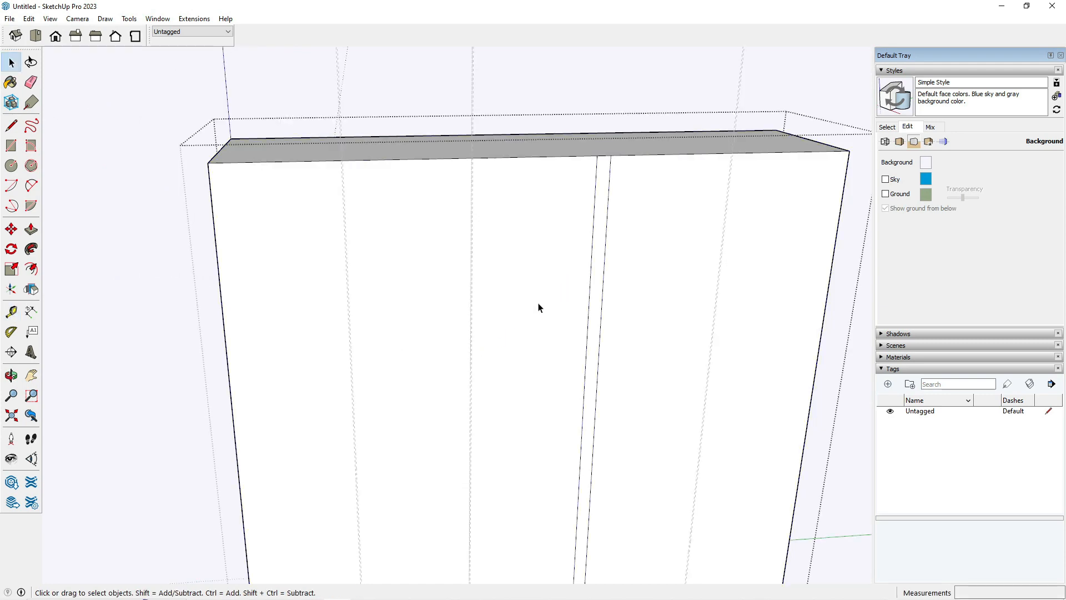
{"action": "left_click", "coordinate": [537, 314]}
{"action": "key", "text": "f"}
{"action": "left_click", "coordinate": [520, 294]}
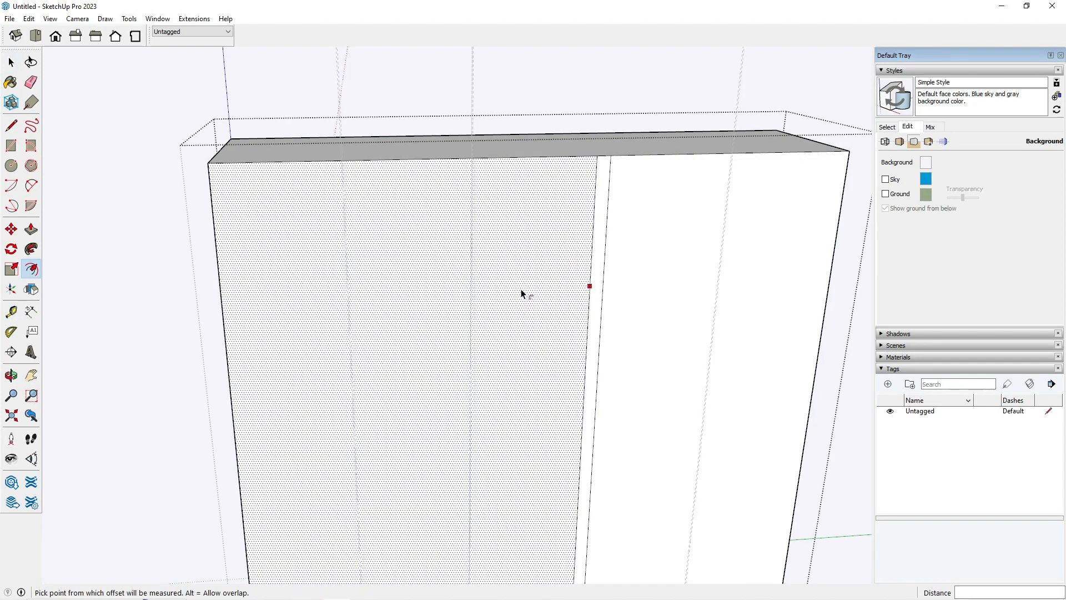
{"action": "type", "text": "5"}
{"action": "key", "text": "Return"}
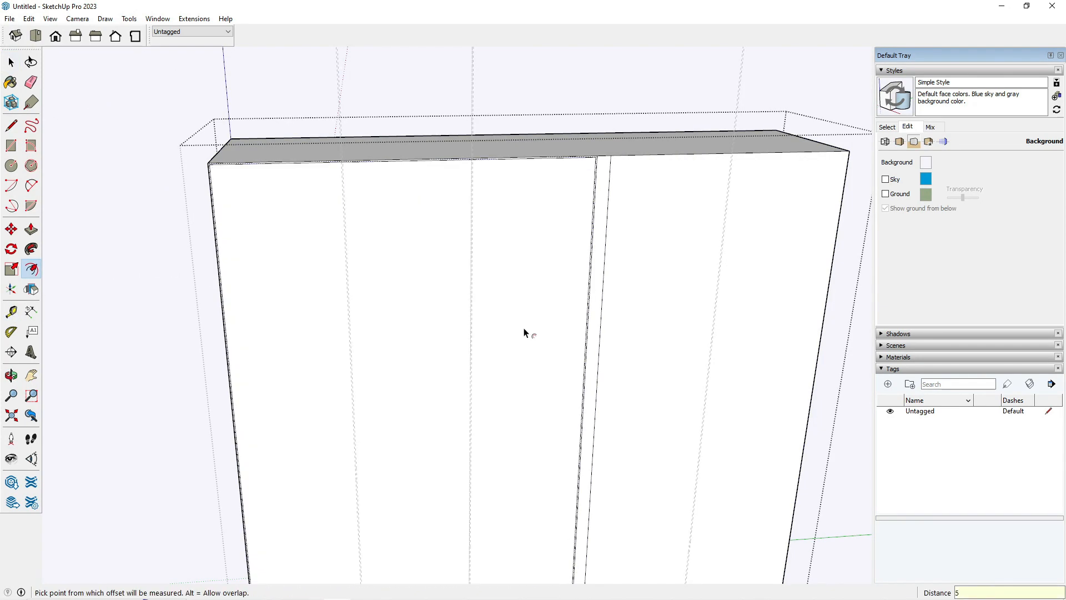
{"action": "scroll", "coordinate": [217, 160], "scroll_direction": "up", "scroll_amount": 5}
{"action": "scroll", "coordinate": [141, 193], "scroll_direction": "down", "scroll_amount": 4}
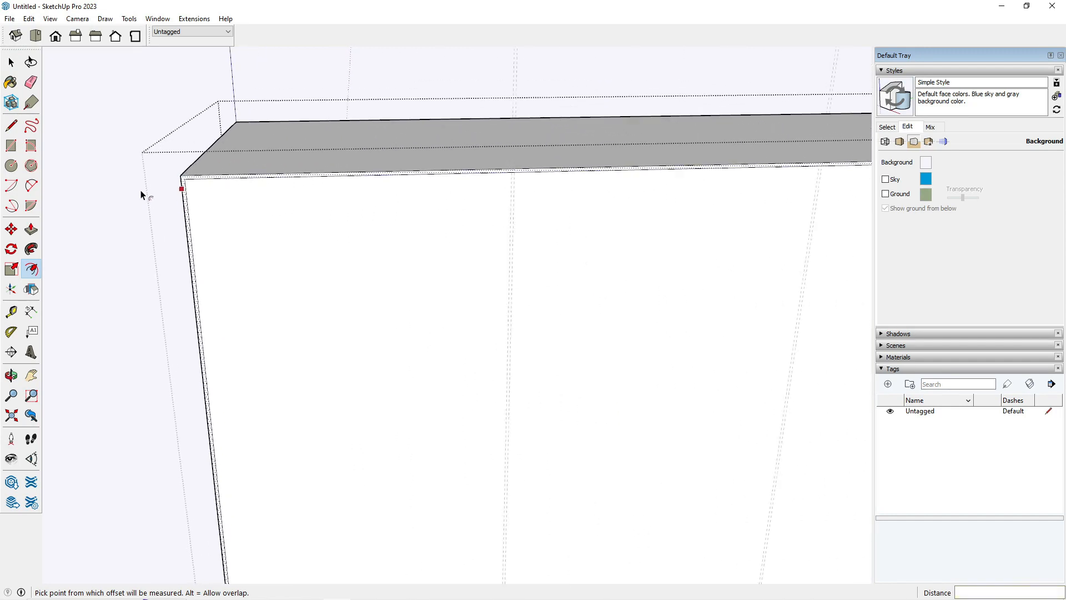
- Offset the outline of the right front section inward by 50 mm
{"action": "scroll", "coordinate": [131, 201], "scroll_direction": "down", "scroll_amount": 2}
{"action": "key", "text": "space"}
{"action": "left_click", "coordinate": [486, 212]}
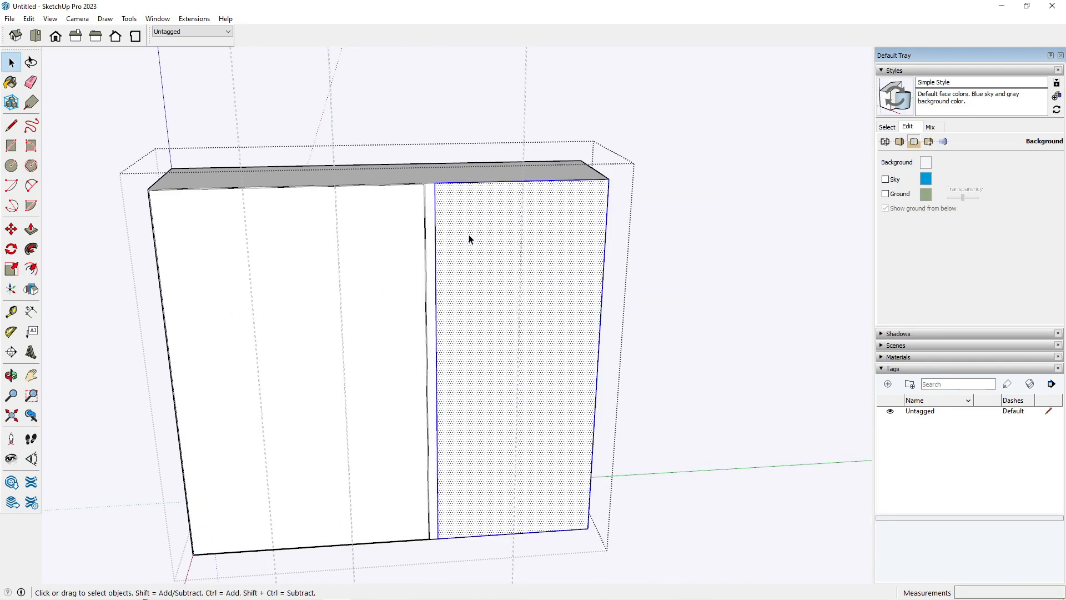
{"action": "scroll", "coordinate": [469, 237], "scroll_direction": "up", "scroll_amount": 3}
{"action": "scroll", "coordinate": [469, 239], "scroll_direction": "up", "scroll_amount": 1}
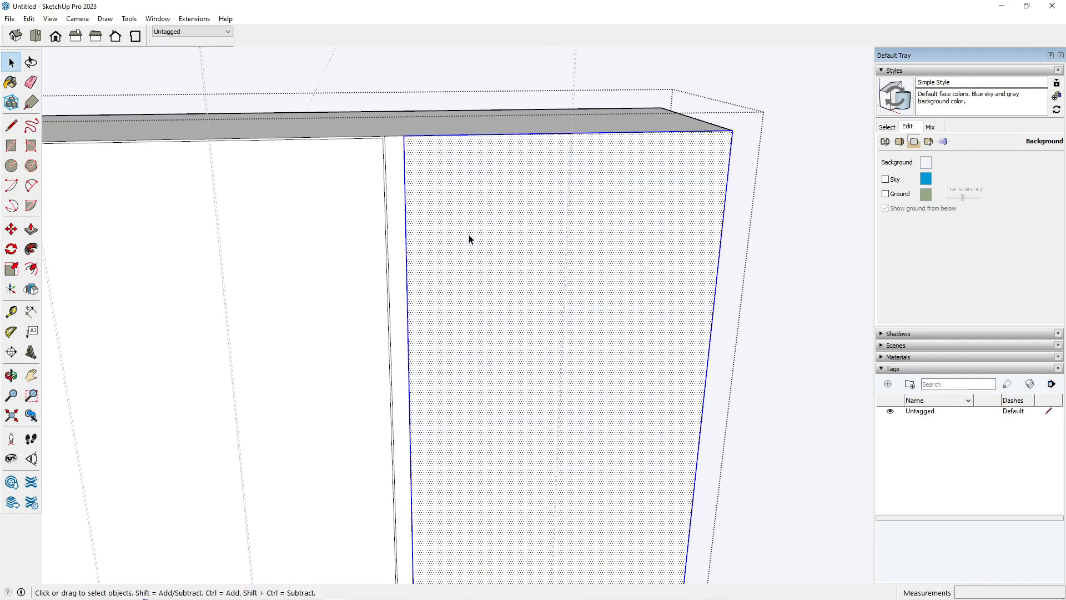
{"action": "key", "text": "f"}
{"action": "left_click", "coordinate": [472, 239]}
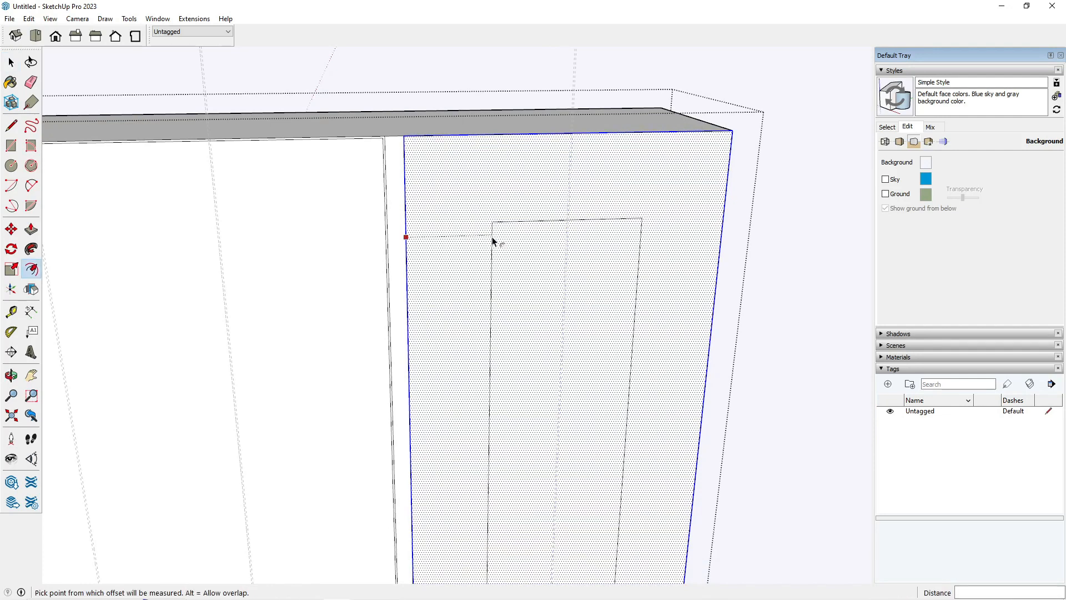
{"action": "key", "text": "Return"}
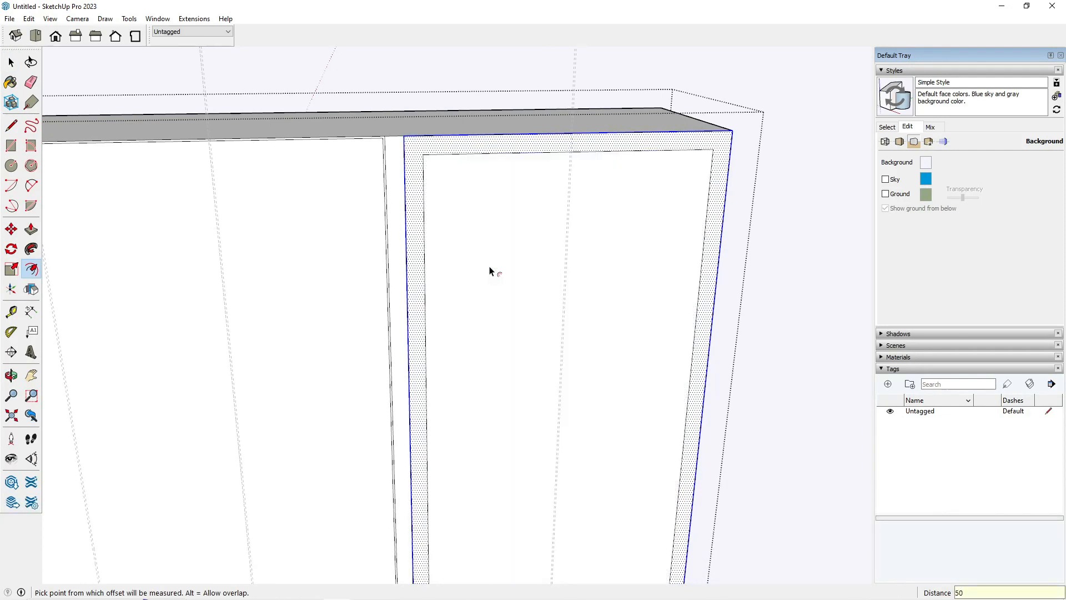
- Undo the inward offsets on the left and right front sections
{"action": "scroll", "coordinate": [488, 270], "scroll_direction": "down", "scroll_amount": 3}
{"action": "key", "text": "space"}
{"action": "left_click", "coordinate": [391, 271]}
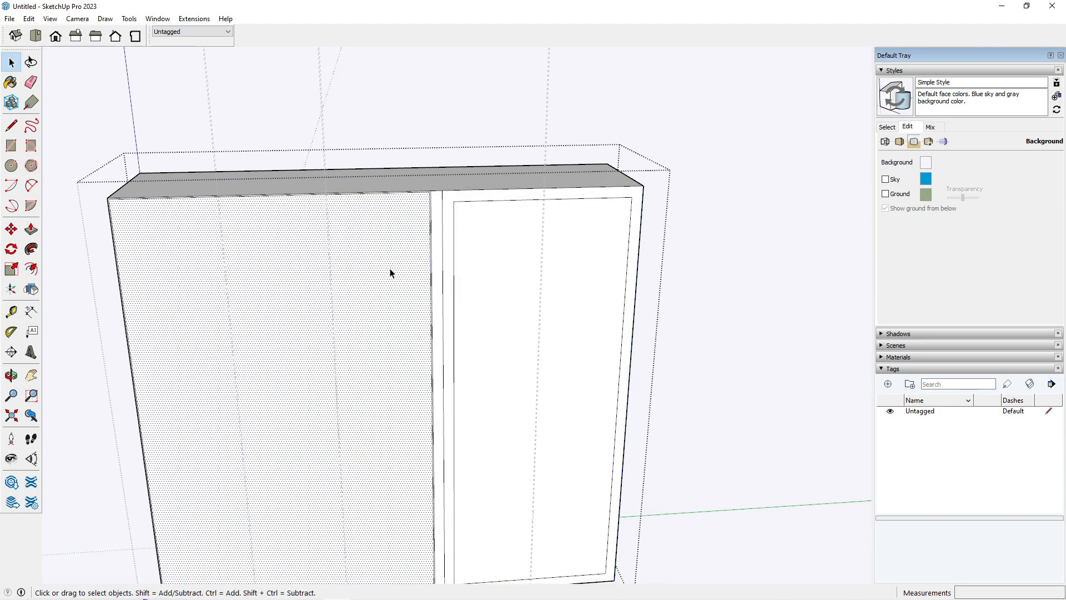
{"action": "left_click", "coordinate": [390, 272], "text": "shift"}
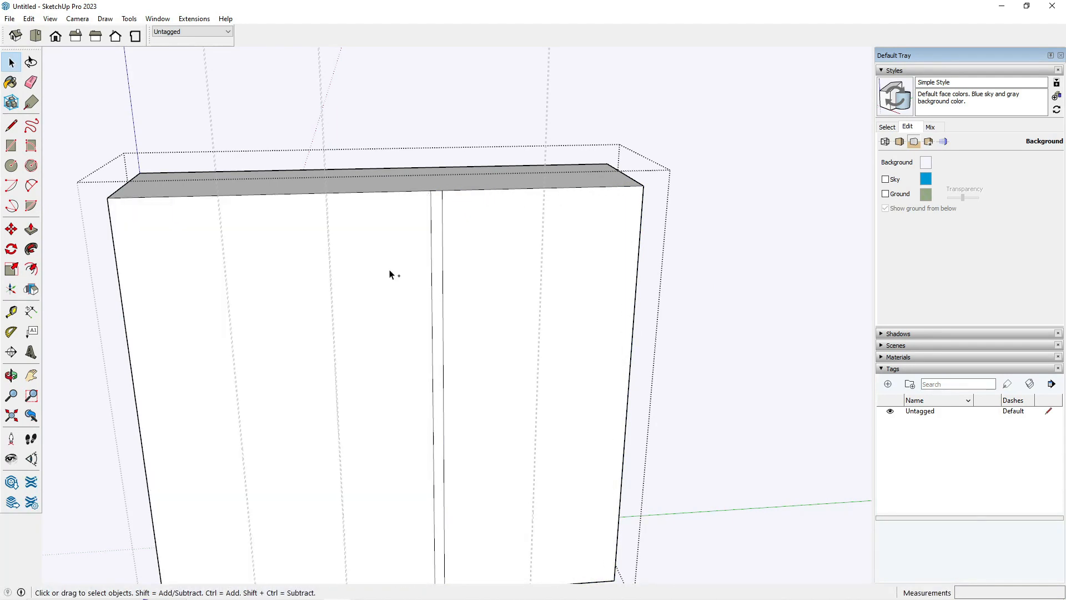
- Offset the outline of the large left front section inward by 50 mm
{"action": "double_click", "coordinate": [373, 286]}
{"action": "key", "text": "f"}
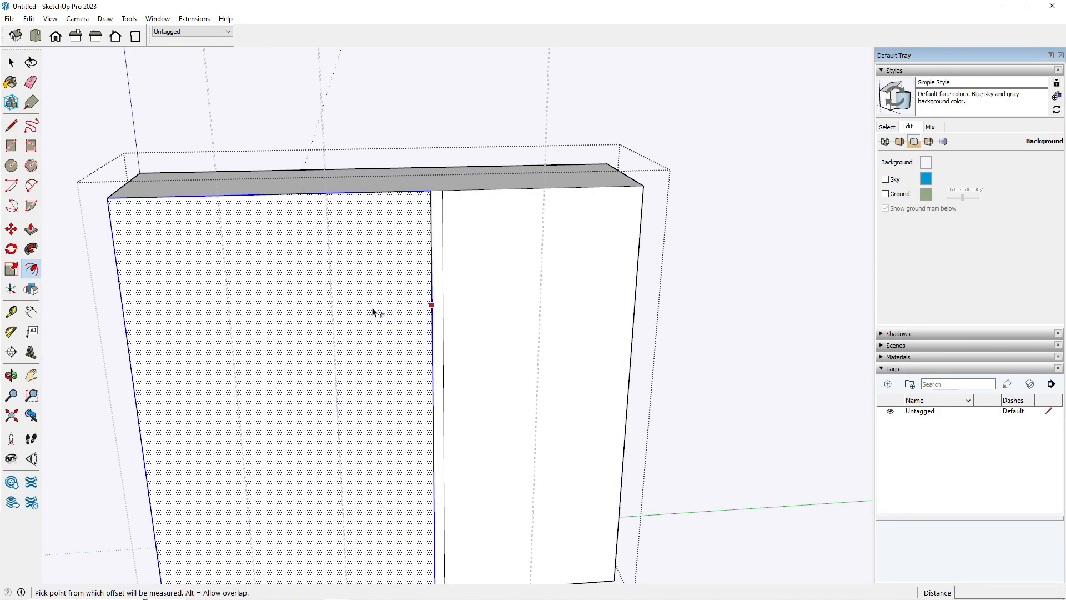
{"action": "left_click", "coordinate": [373, 313]}
{"action": "type", "text": "50"}
{"action": "key", "text": "Return"}
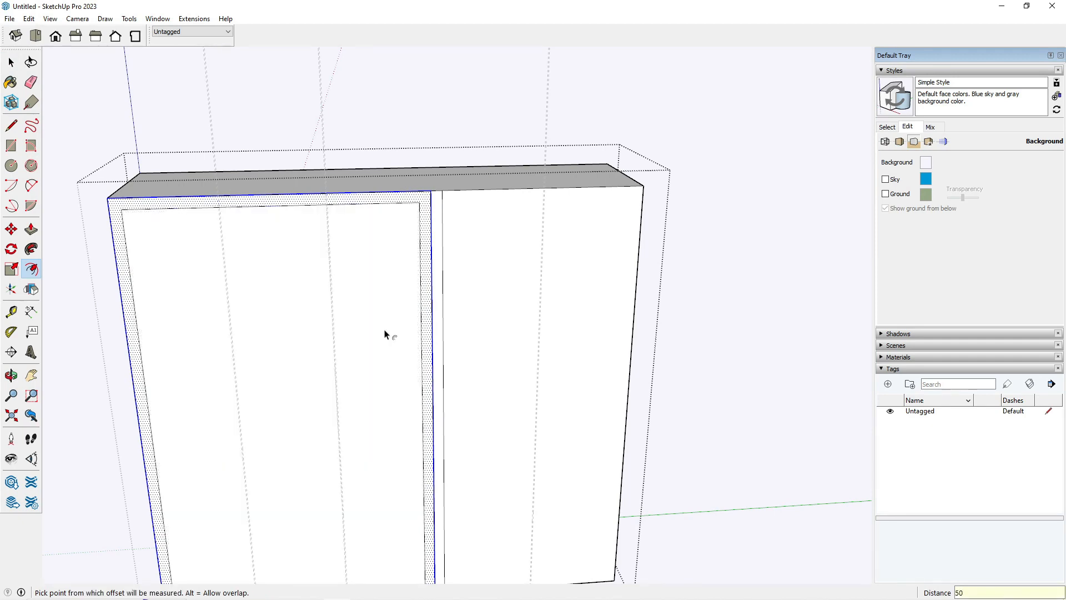
- Offset the outline of the right front section inward by 50 mm to match the left one
{"action": "key", "text": "space"}
{"action": "left_click", "coordinate": [499, 279]}
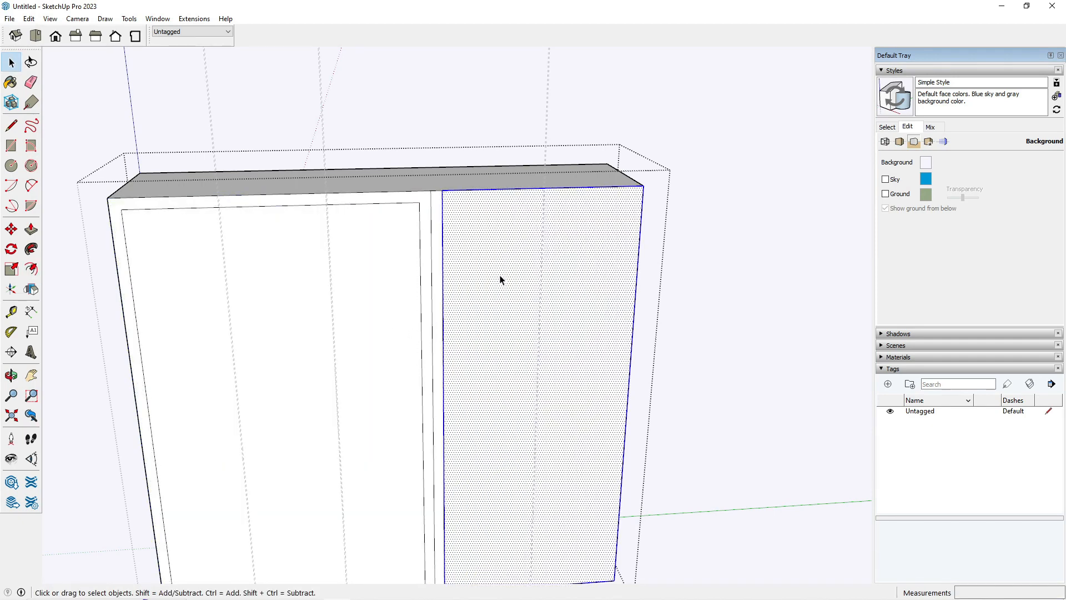
{"action": "key", "text": "f"}
{"action": "left_click", "coordinate": [500, 279]}
{"action": "type", "text": "5"}
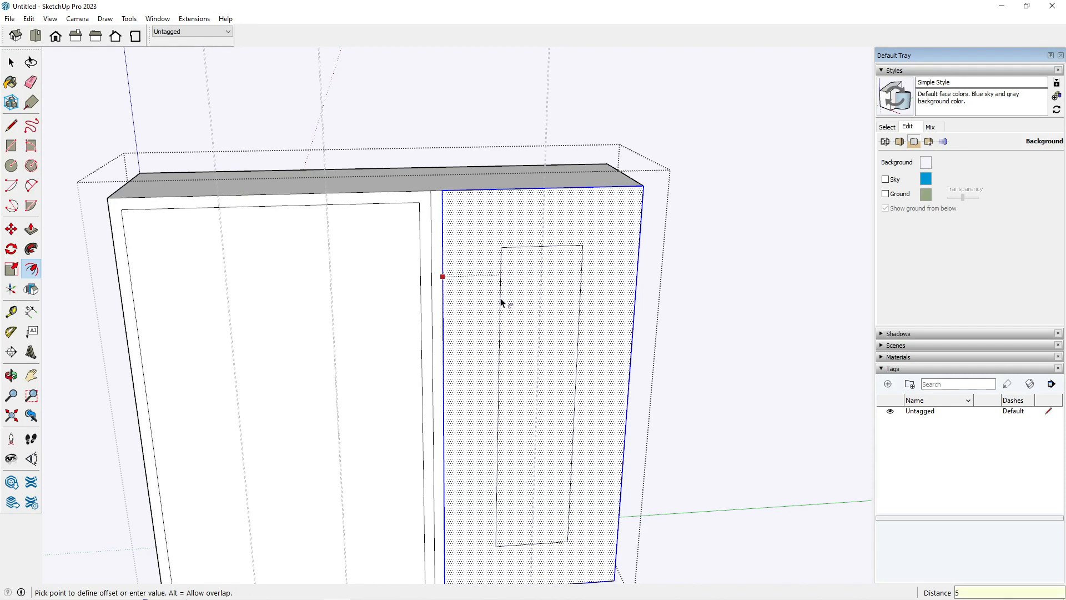
{"action": "type", "text": "0"}
{"action": "key", "text": "Return"}
{"action": "key", "text": "space"}
- Erase the two inner vertical offset lines on either side of the centre divider
{"action": "scroll", "coordinate": [343, 267], "scroll_direction": "up", "scroll_amount": 5}
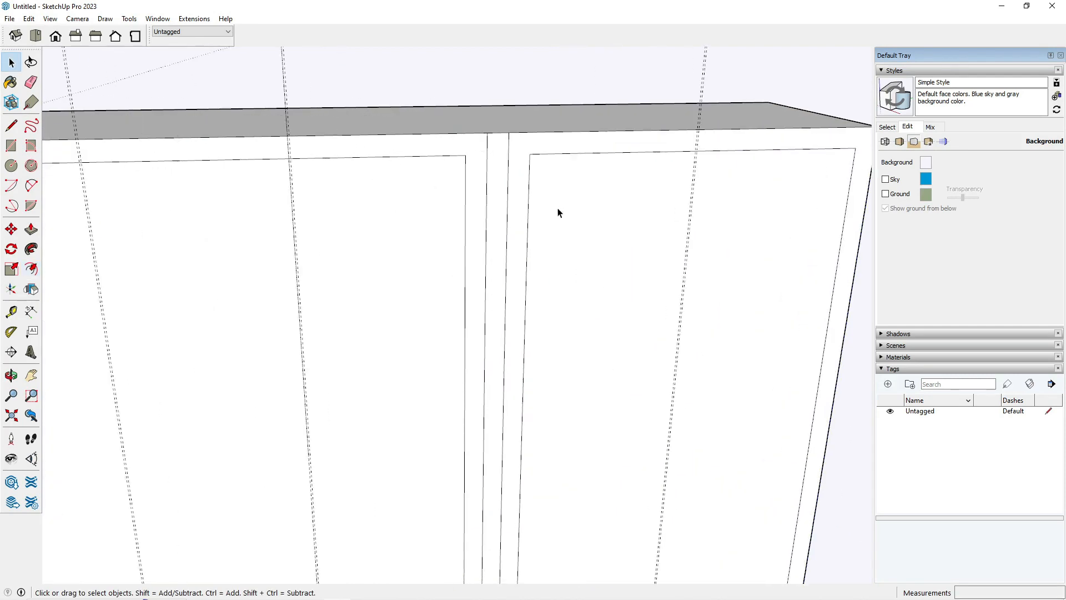
{"action": "scroll", "coordinate": [558, 212], "scroll_direction": "up", "scroll_amount": 2}
{"action": "triple_click", "coordinate": [444, 246]}
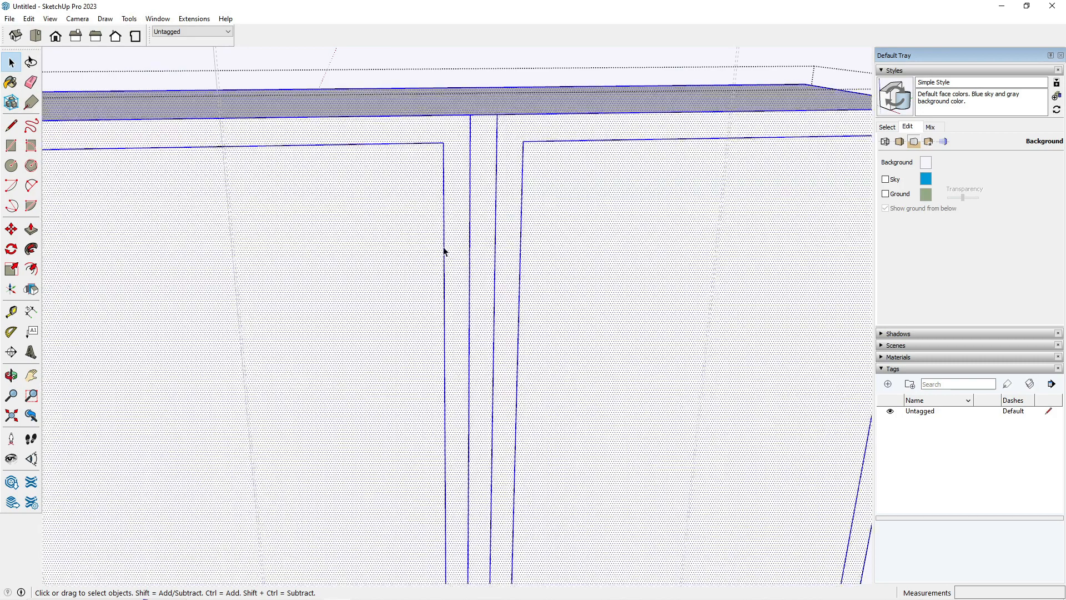
{"action": "left_click", "coordinate": [444, 250]}
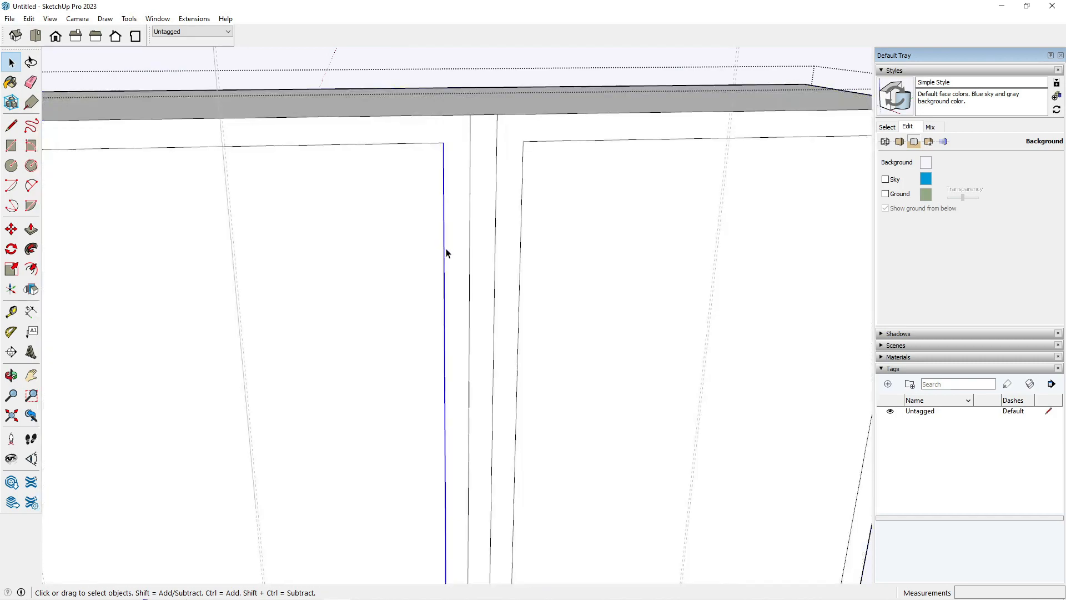
{"action": "key", "text": "e"}
{"action": "left_click", "coordinate": [445, 248]}
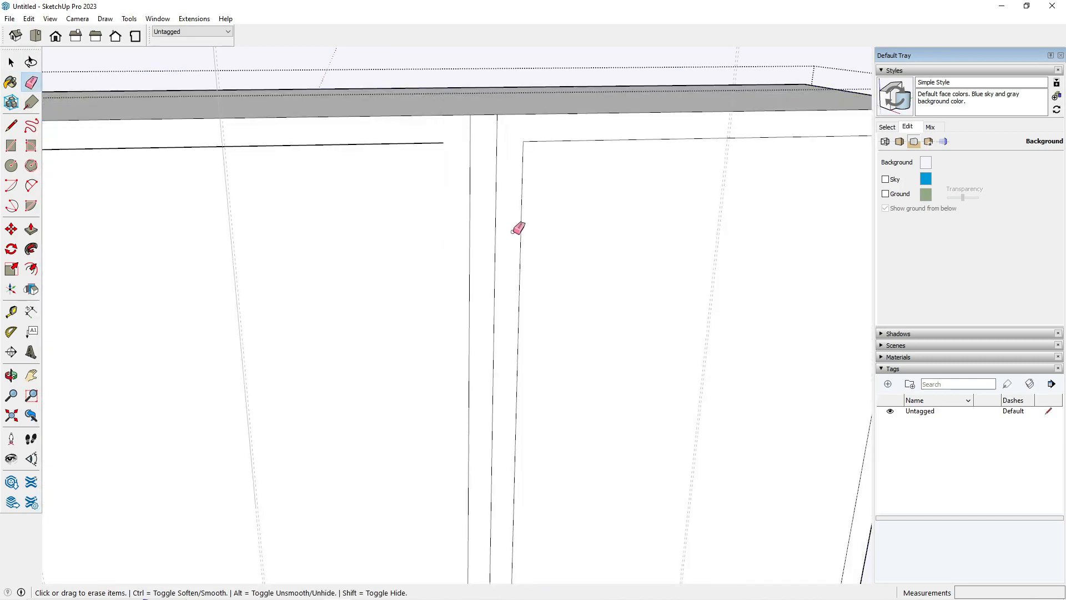
{"action": "left_click", "coordinate": [524, 223]}
{"action": "key", "text": "space"}
- Draw a 150 mm line across the centre divider joining the upper inner lines of both front sections
{"action": "left_click", "coordinate": [480, 144]}
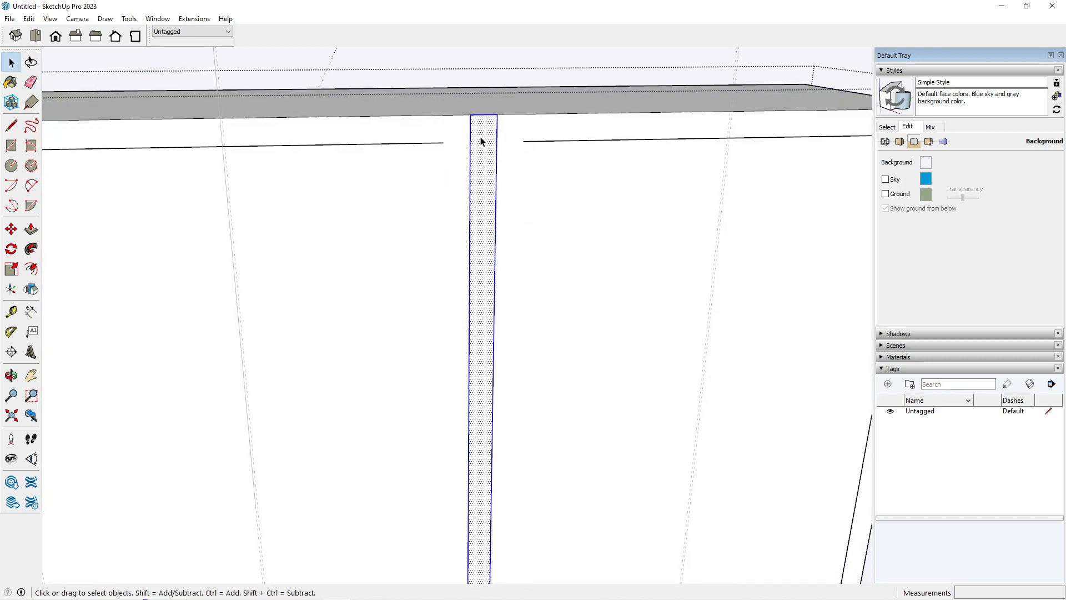
{"action": "key", "text": "l"}
{"action": "left_click", "coordinate": [443, 143]}
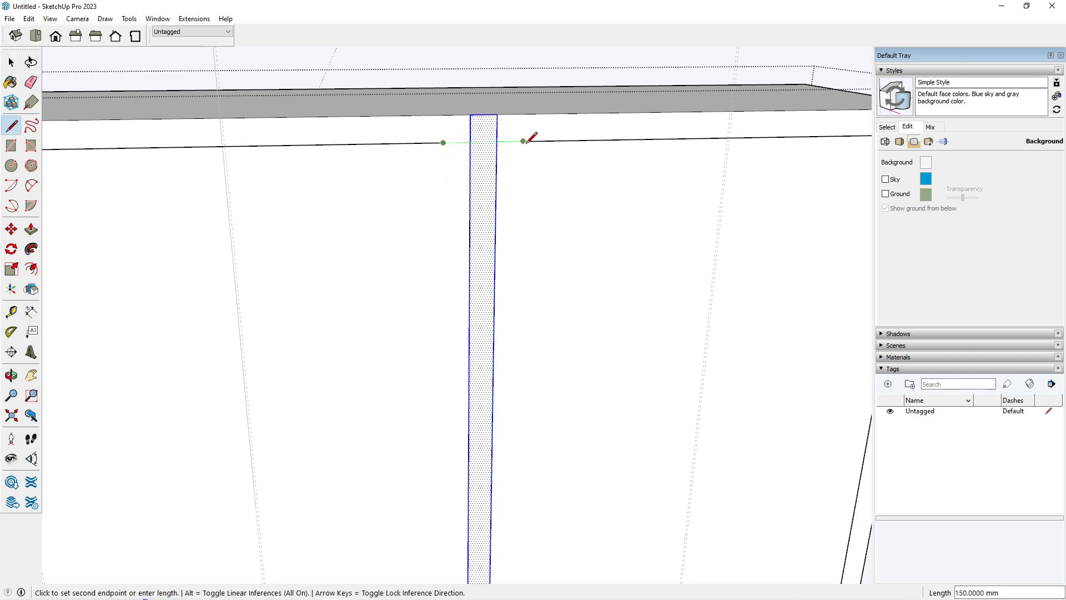
{"action": "left_click", "coordinate": [524, 141]}
- Erase the divider line pieces above the joining line and the short segment across the divider, merging it with the top frame
{"action": "triple_click", "coordinate": [479, 132]}
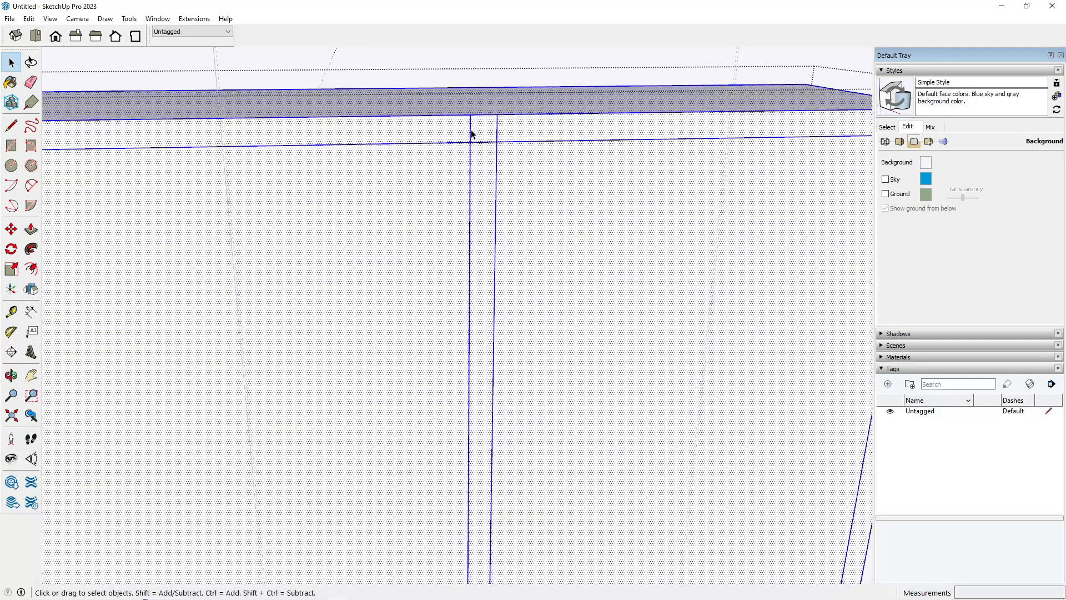
{"action": "key", "text": "e"}
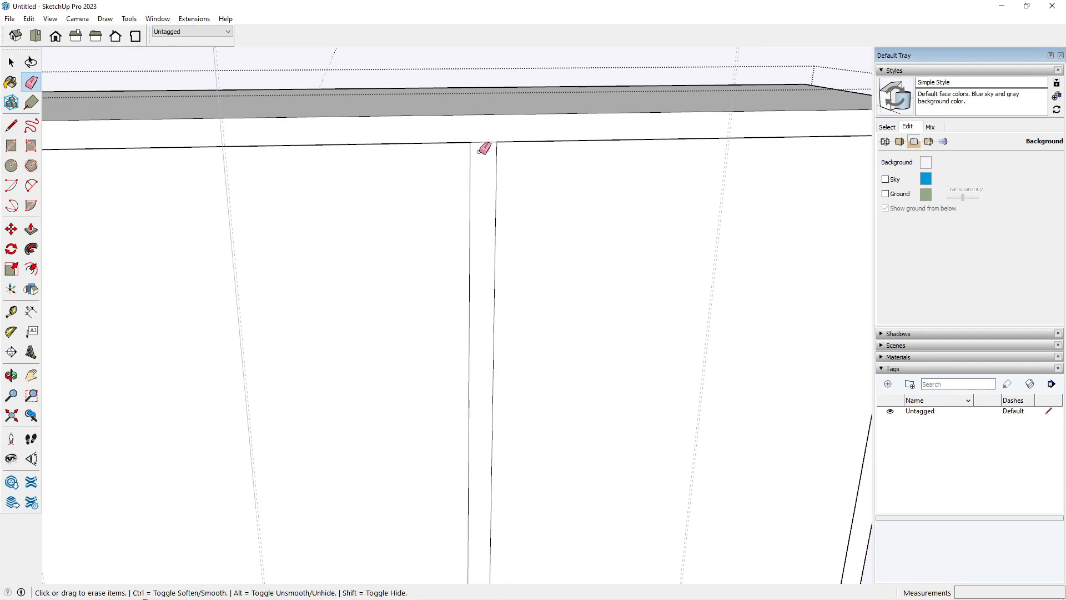
{"action": "scroll", "coordinate": [478, 151], "scroll_direction": "down", "scroll_amount": 2}
{"action": "left_click", "coordinate": [478, 143]}
{"action": "scroll", "coordinate": [472, 146], "scroll_direction": "down", "scroll_amount": 2}
{"action": "key", "text": "space"}
{"action": "key", "text": "Escape"}
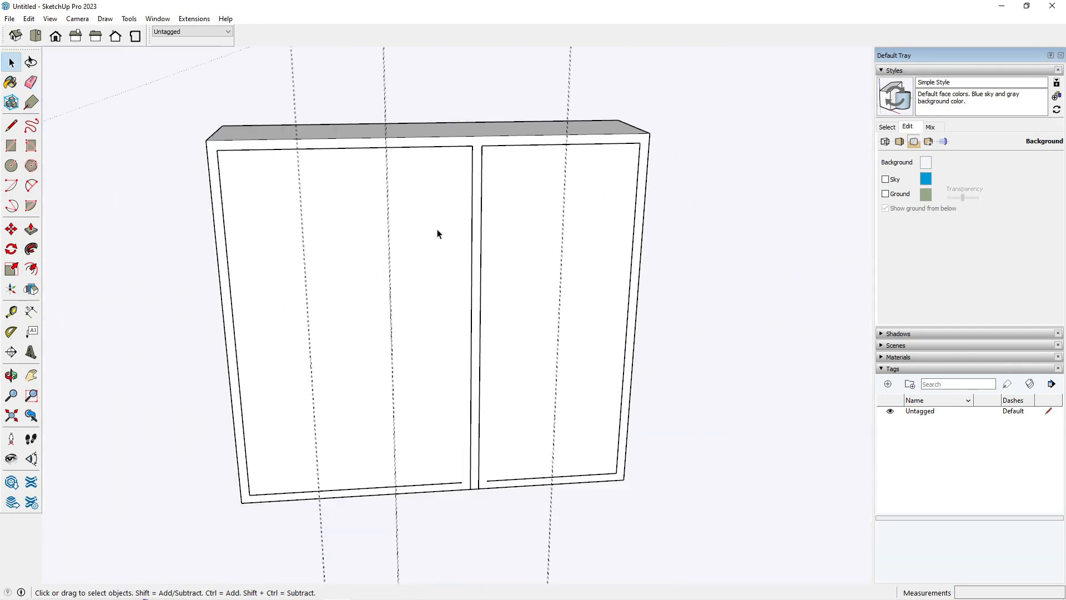
- Add a horizontal guide 100 mm above the bottom edge of the wardrobe front
{"action": "scroll", "coordinate": [464, 522], "scroll_direction": "up", "scroll_amount": 2}
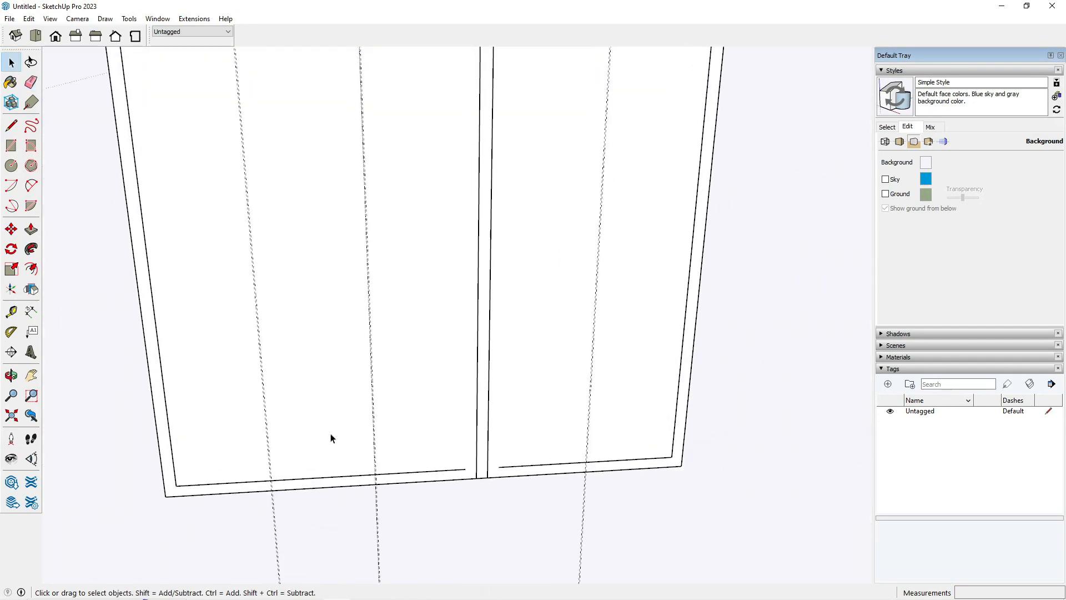
{"action": "key", "text": "t"}
{"action": "left_click", "coordinate": [313, 488]}
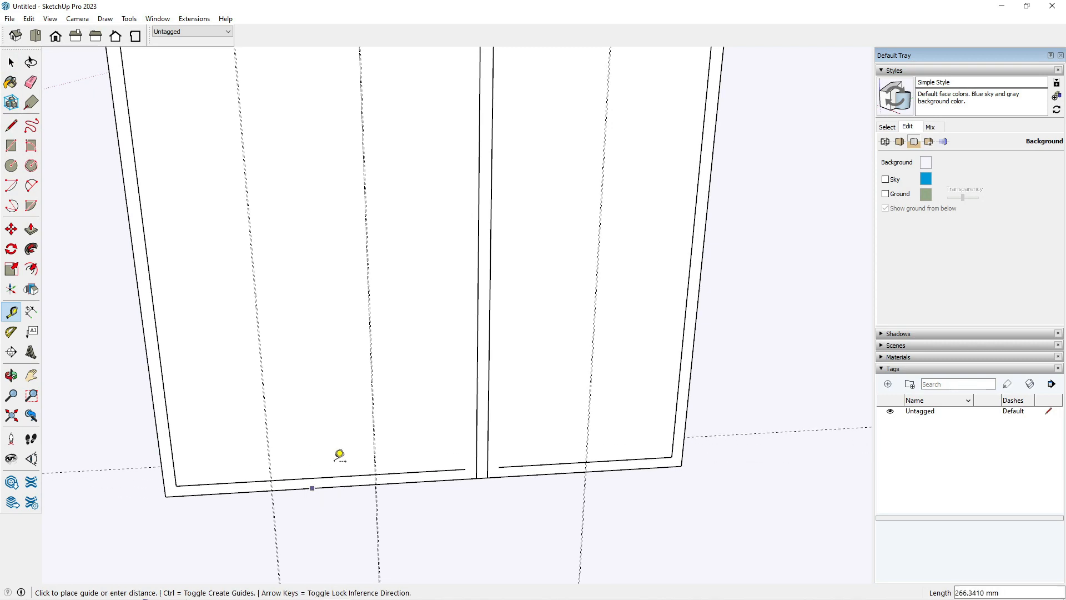
{"action": "left_click", "coordinate": [352, 455]}
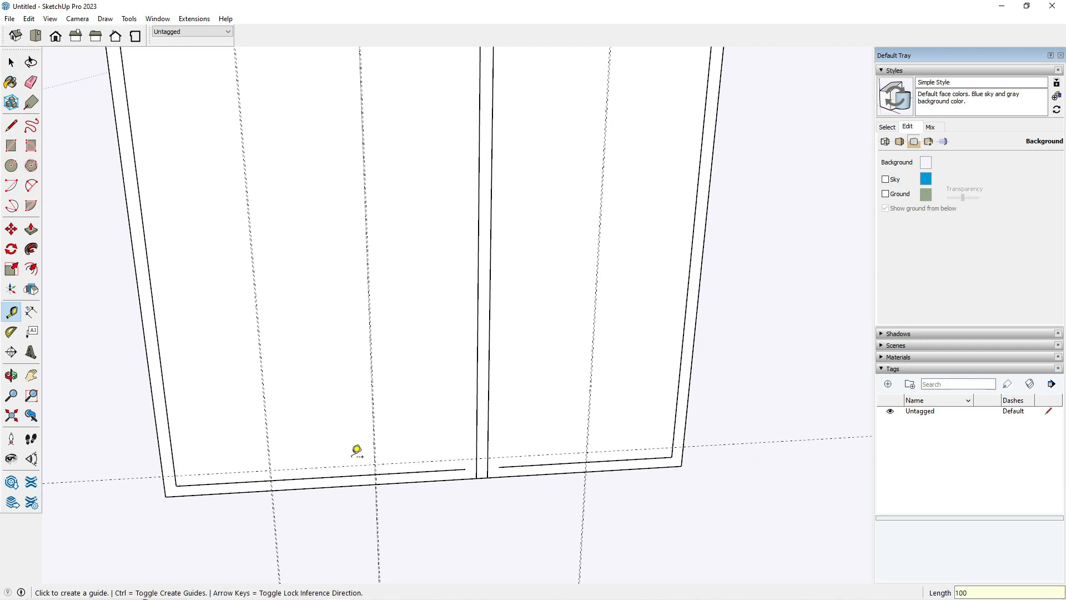
{"action": "key", "text": "space"}
- Extend the left inner frame line down from its lower corner to the bottom edge of the front
{"action": "scroll", "coordinate": [343, 452], "scroll_direction": "up", "scroll_amount": 1}
{"action": "left_click", "coordinate": [295, 448]}
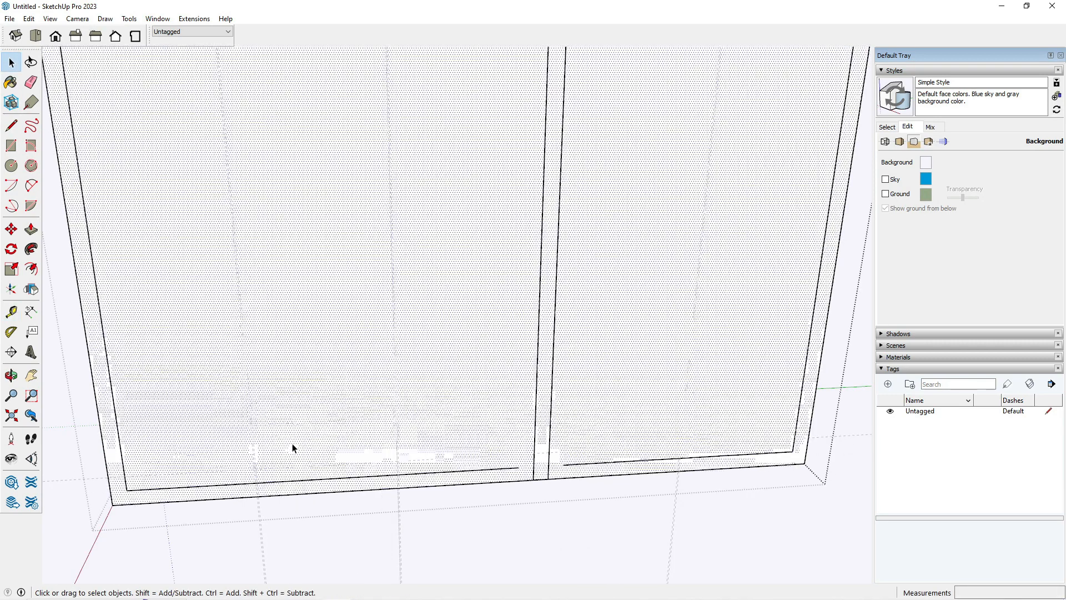
{"action": "scroll", "coordinate": [111, 445], "scroll_direction": "up", "scroll_amount": 3}
{"action": "key", "text": "l"}
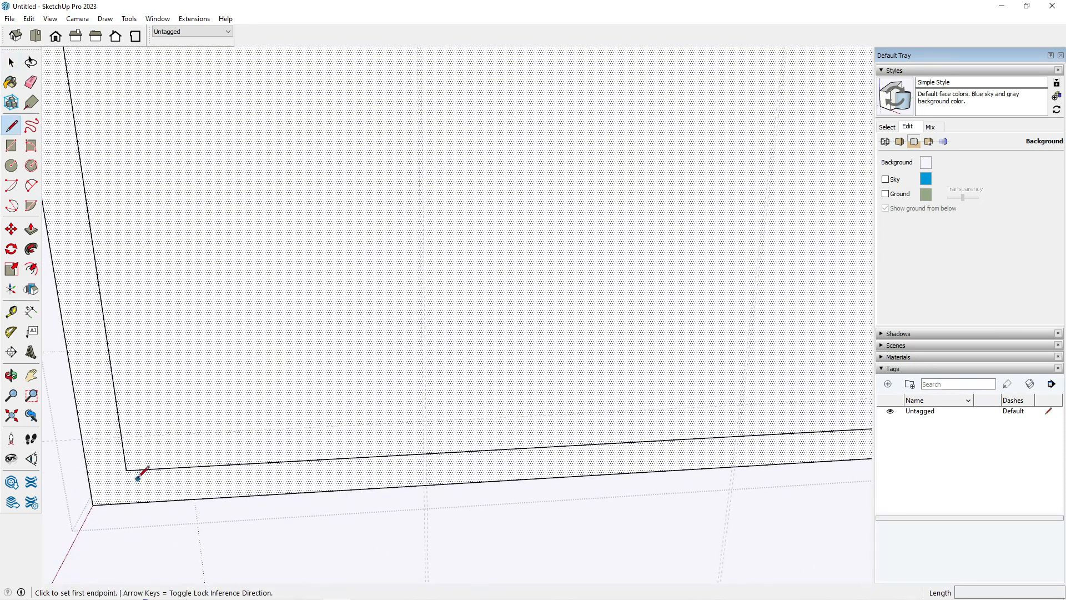
{"action": "left_click", "coordinate": [127, 471]}
{"action": "left_click", "coordinate": [131, 502]}
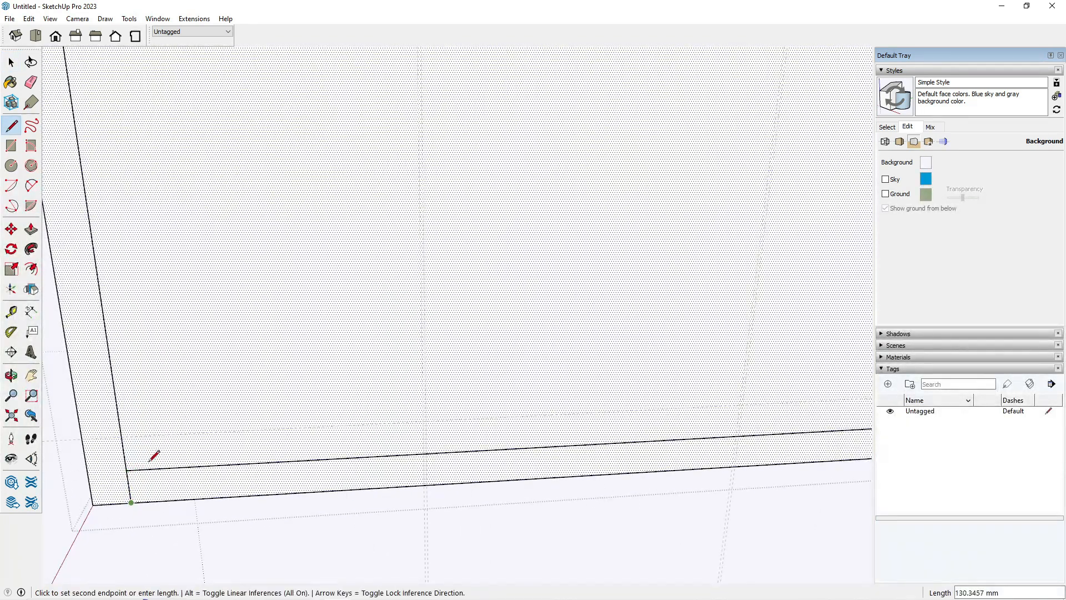
{"action": "key", "text": "Escape"}
- Draw a 2250 mm line along the 100 mm guide from the left inner frame line to the right outer edge
{"action": "left_click", "coordinate": [121, 436]}
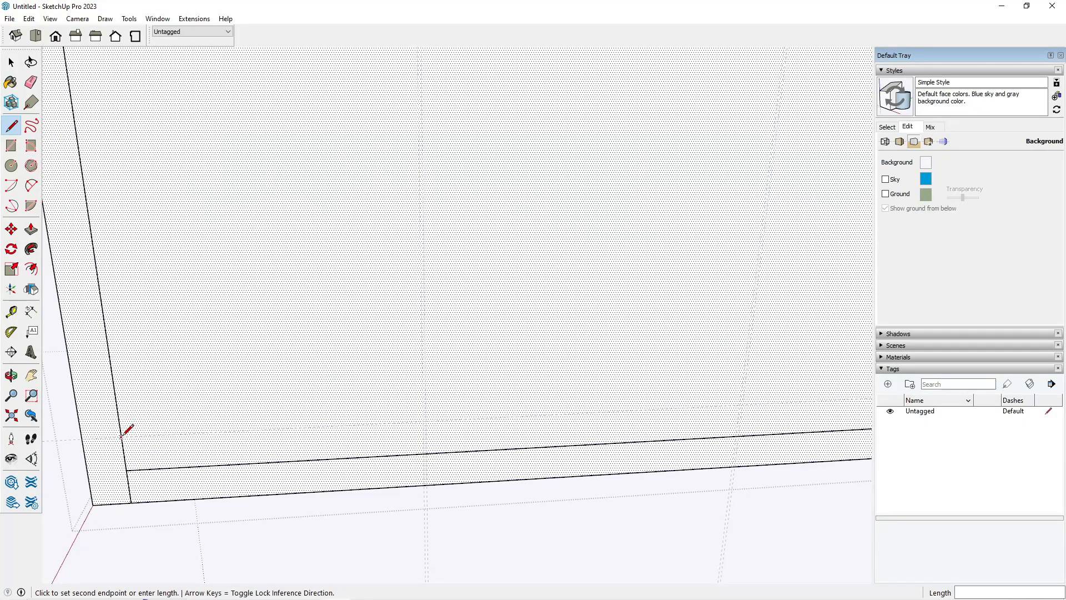
{"action": "scroll", "coordinate": [66, 452], "scroll_direction": "down", "scroll_amount": 2}
{"action": "scroll", "coordinate": [109, 493], "scroll_direction": "down", "scroll_amount": 2}
{"action": "scroll", "coordinate": [291, 455], "scroll_direction": "down", "scroll_amount": 2}
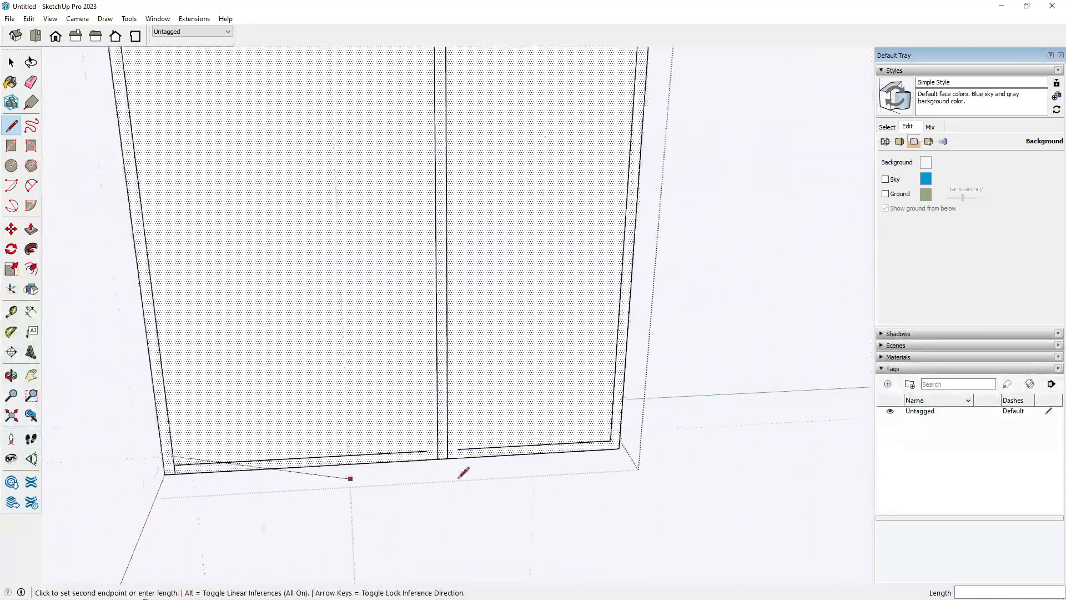
{"action": "scroll", "coordinate": [494, 477], "scroll_direction": "up", "scroll_amount": 2}
{"action": "left_click", "coordinate": [704, 399]}
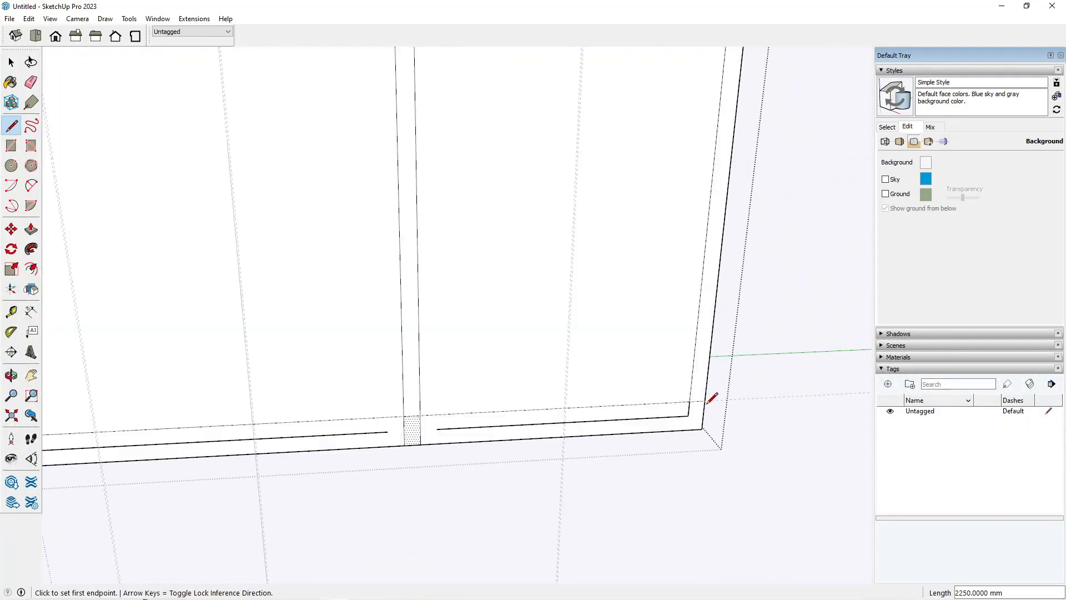
- Delete the new line's segment across the centre divider and erase the old lower offset line in the right section
{"action": "key", "text": "space"}
{"action": "scroll", "coordinate": [419, 425], "scroll_direction": "up", "scroll_amount": 2}
{"action": "left_click", "coordinate": [408, 404]}
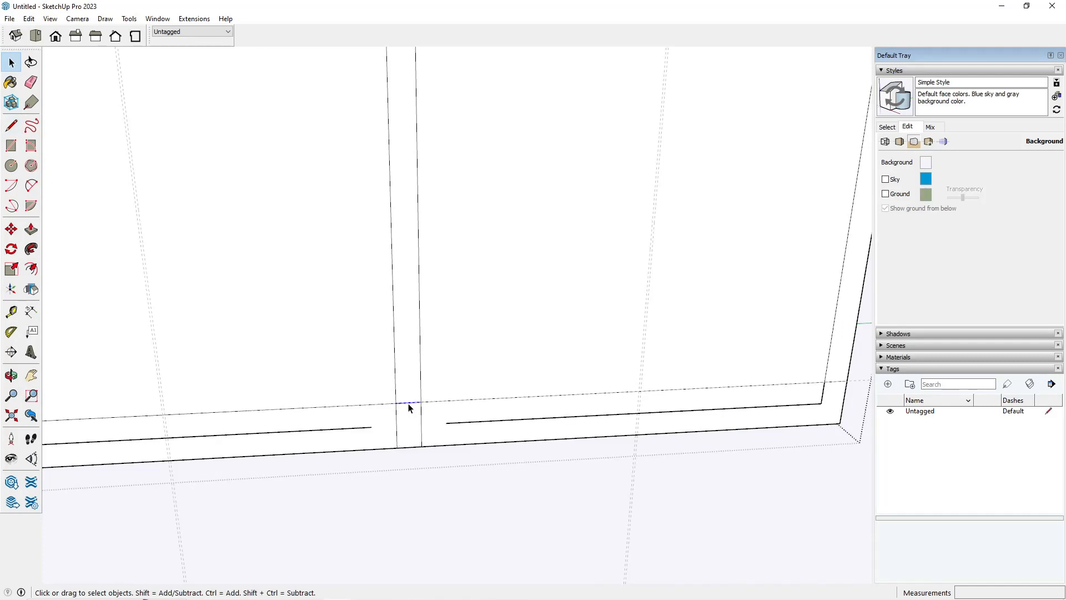
{"action": "key", "text": "e"}
{"action": "left_click", "coordinate": [490, 424]}
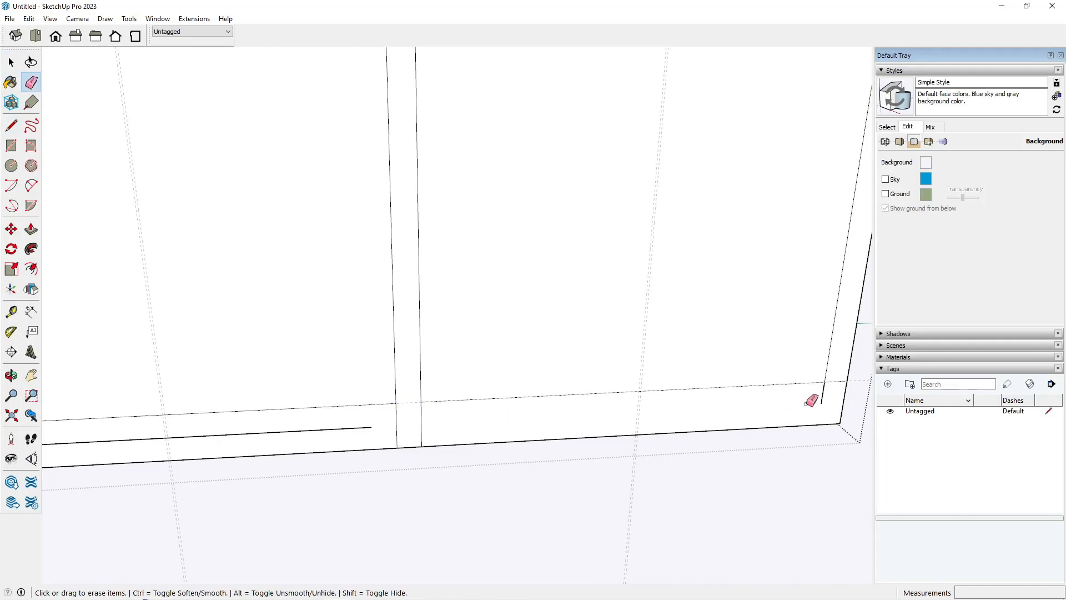
- Extend the right inner frame line down from its lower end to the bottom edge of the front
{"action": "key", "text": "space"}
{"action": "key", "text": "l"}
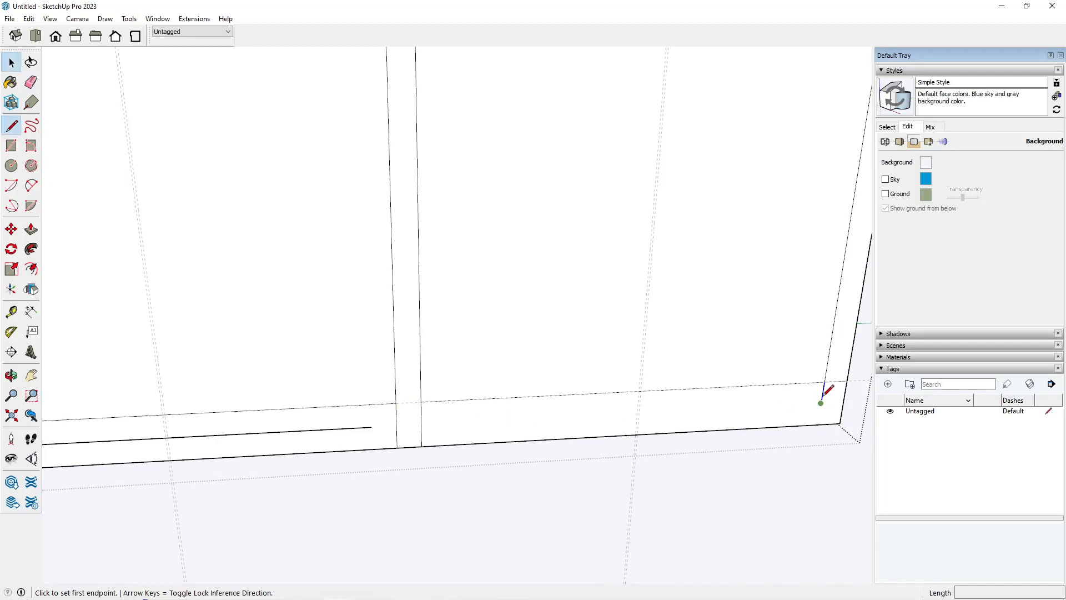
{"action": "left_click", "coordinate": [821, 403]}
{"action": "left_click", "coordinate": [819, 425]}
{"action": "key", "text": "space"}
{"action": "key", "text": "Escape"}
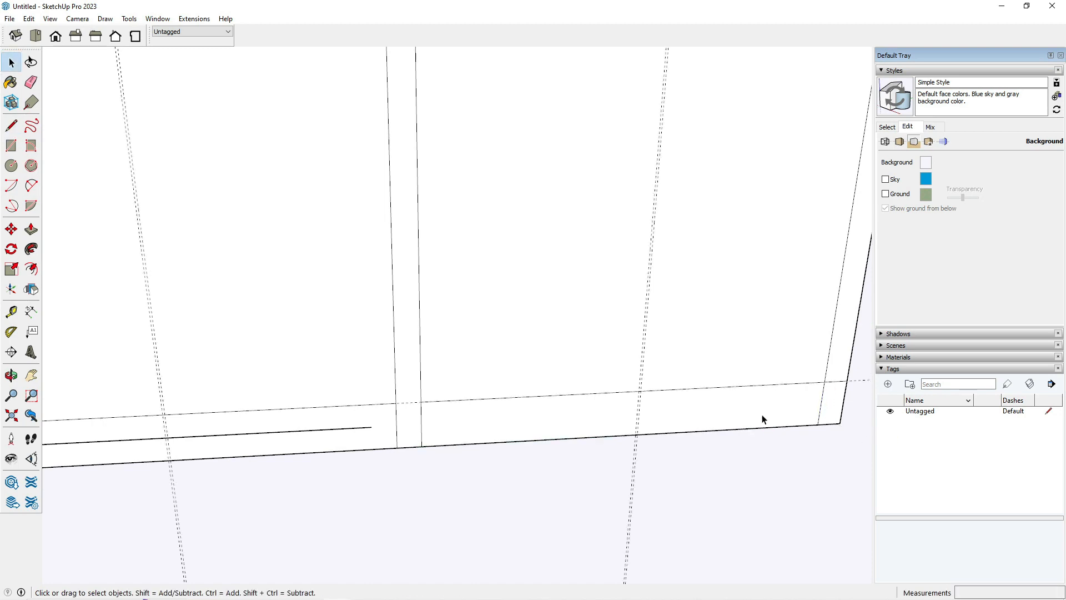
- Try to erase the horizontal line's segment across the right frame strip and undo the erasure
{"action": "scroll", "coordinate": [765, 417], "scroll_direction": "down", "scroll_amount": 1}
{"action": "scroll", "coordinate": [784, 413], "scroll_direction": "up", "scroll_amount": 1}
{"action": "key", "text": "e"}
{"action": "left_click", "coordinate": [831, 387]}
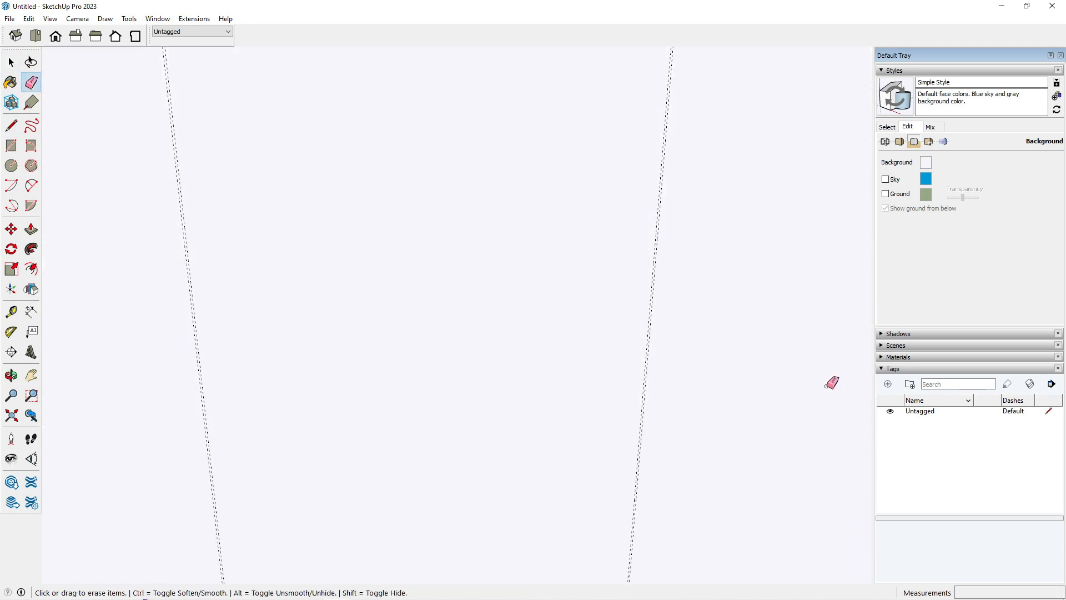
{"action": "key", "text": "ctrl+z"}
{"action": "key", "text": "space"}
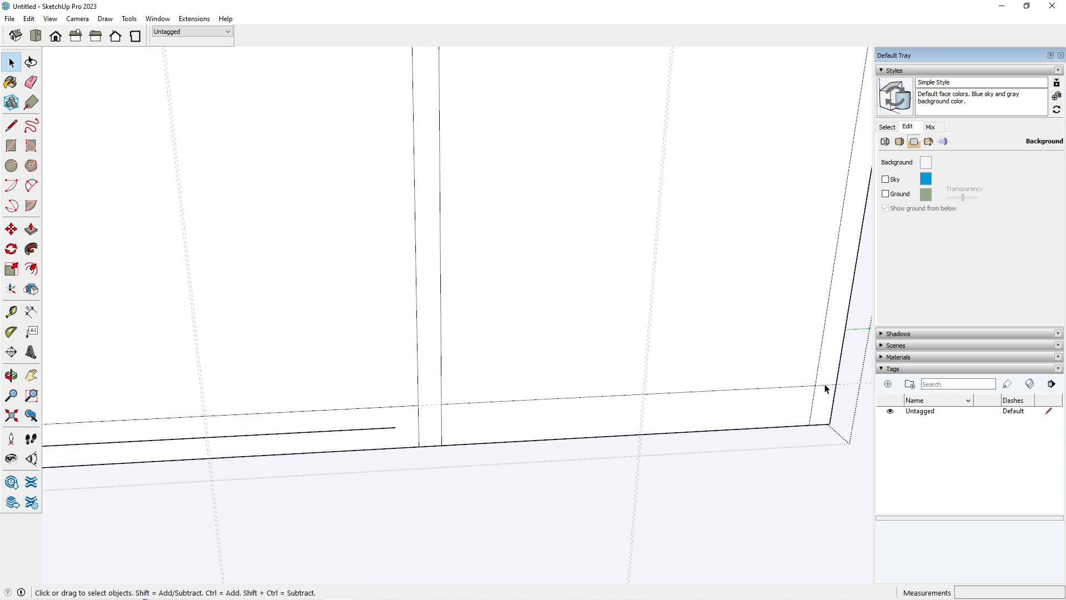
- Erase the horizontal segment across the right frame strip and the old lower offset line in the left section
{"action": "key", "text": "e"}
{"action": "left_click", "coordinate": [824, 385]}
{"action": "scroll", "coordinate": [824, 421], "scroll_direction": "down", "scroll_amount": 3}
{"action": "scroll", "coordinate": [491, 423], "scroll_direction": "up", "scroll_amount": 2}
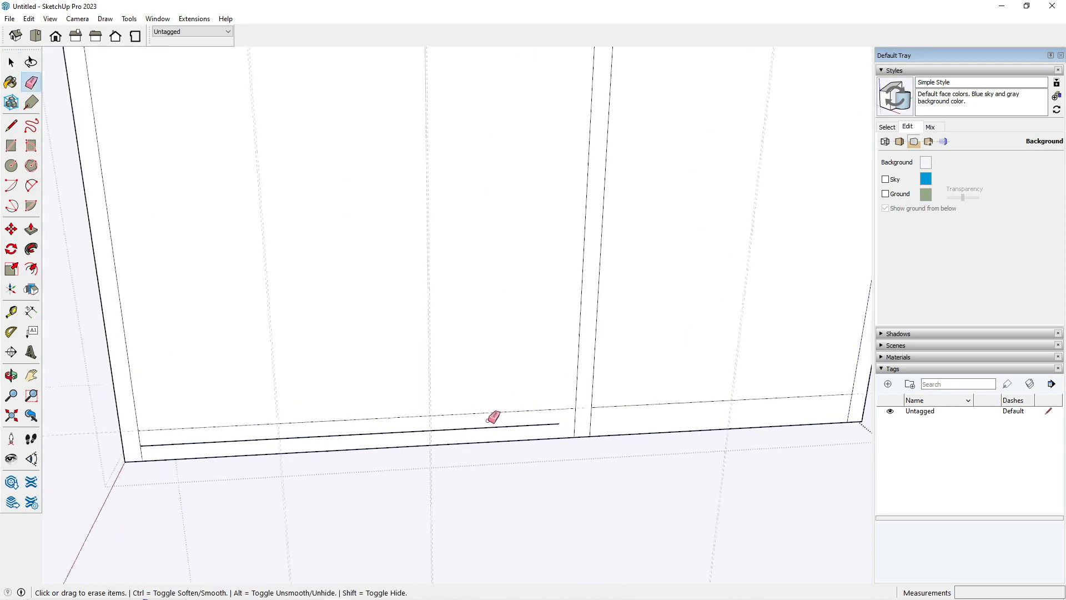
{"action": "left_click", "coordinate": [491, 425]}
{"action": "scroll", "coordinate": [444, 436], "scroll_direction": "down", "scroll_amount": 3}
{"action": "scroll", "coordinate": [221, 452], "scroll_direction": "up", "scroll_amount": 3}
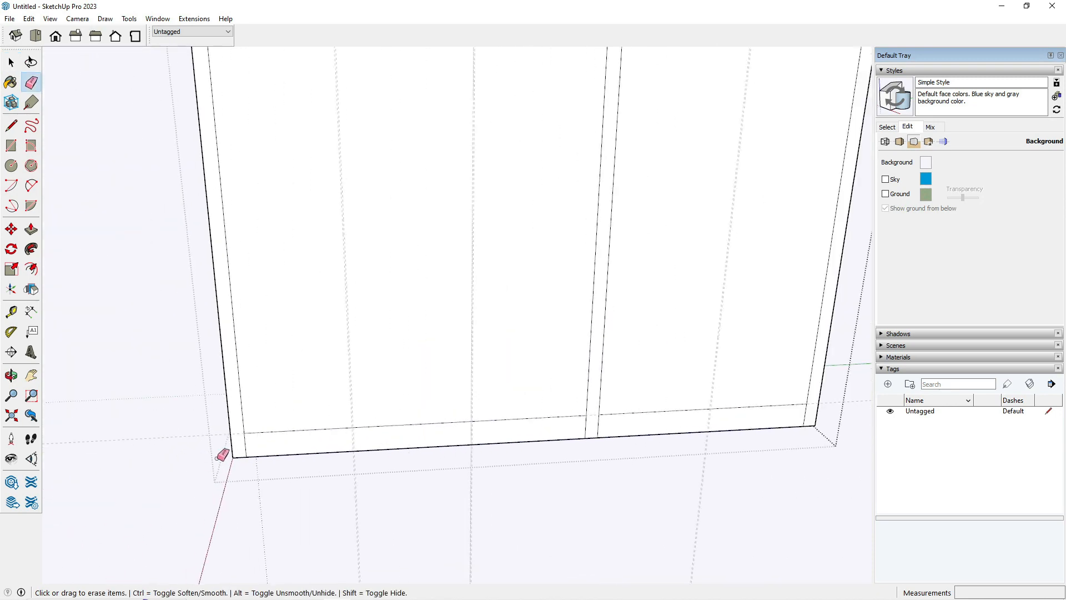
- Draw the first door rectangle, 398 mm wide, from the left section's upper outer corner down to the first guide on the base line
{"action": "key", "text": "space"}
{"action": "scroll", "coordinate": [300, 527], "scroll_direction": "down", "scroll_amount": 2}
{"action": "scroll", "coordinate": [272, 250], "scroll_direction": "up", "scroll_amount": 2}
{"action": "scroll", "coordinate": [353, 428], "scroll_direction": "down", "scroll_amount": 4}
{"action": "middle_click_drag", "start_coordinate": [273, 250], "coordinate": [376, 242]}
{"action": "left_click", "coordinate": [342, 211]}
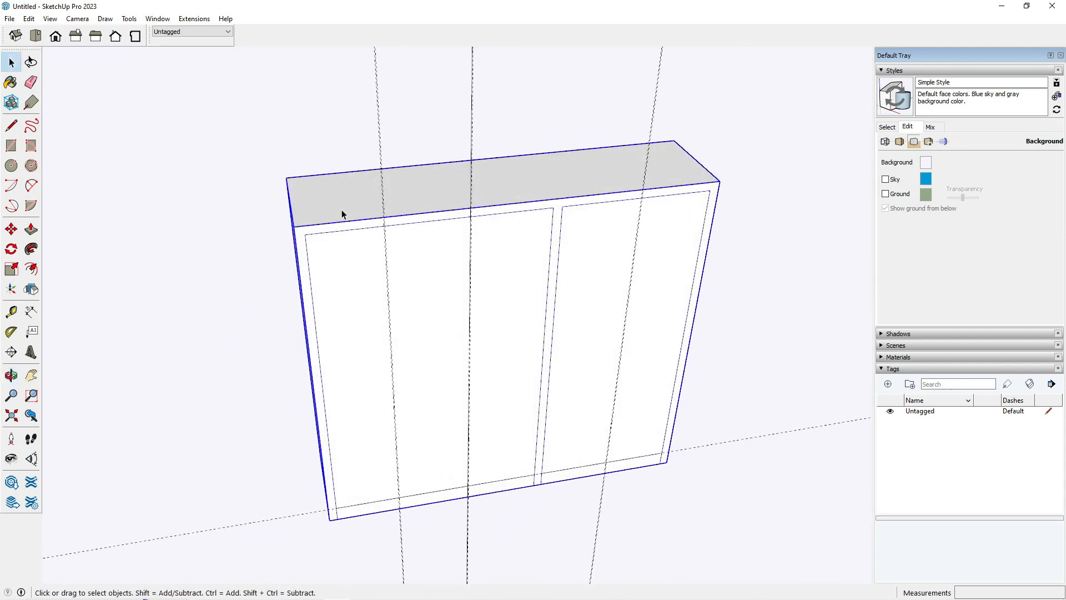
{"action": "scroll", "coordinate": [366, 324], "scroll_direction": "up", "scroll_amount": 5}
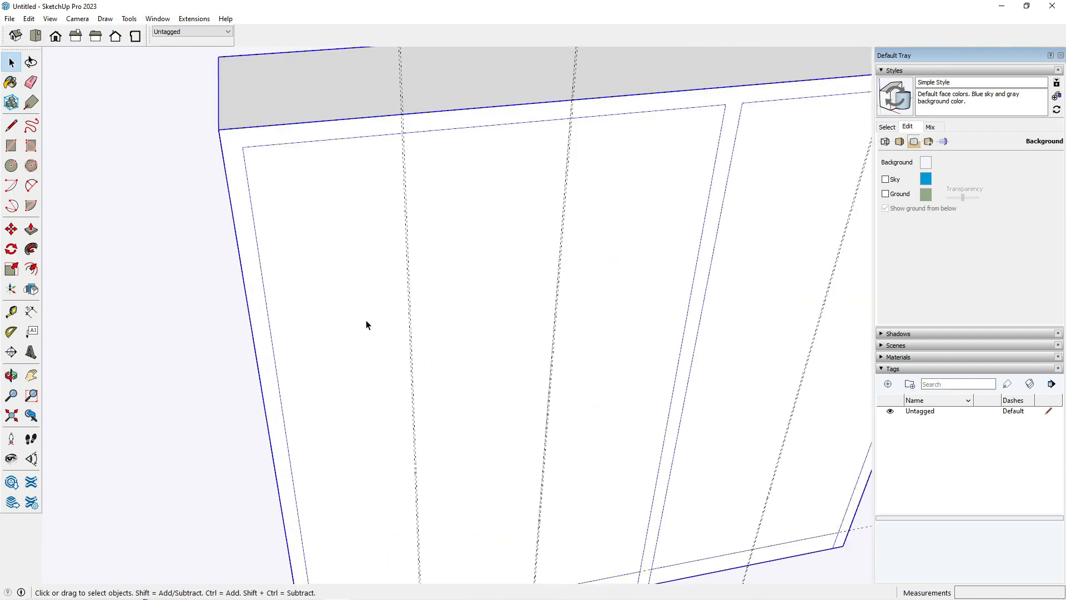
{"action": "key", "text": "r"}
{"action": "left_click", "coordinate": [243, 146]}
{"action": "scroll", "coordinate": [409, 424], "scroll_direction": "down", "scroll_amount": 5}
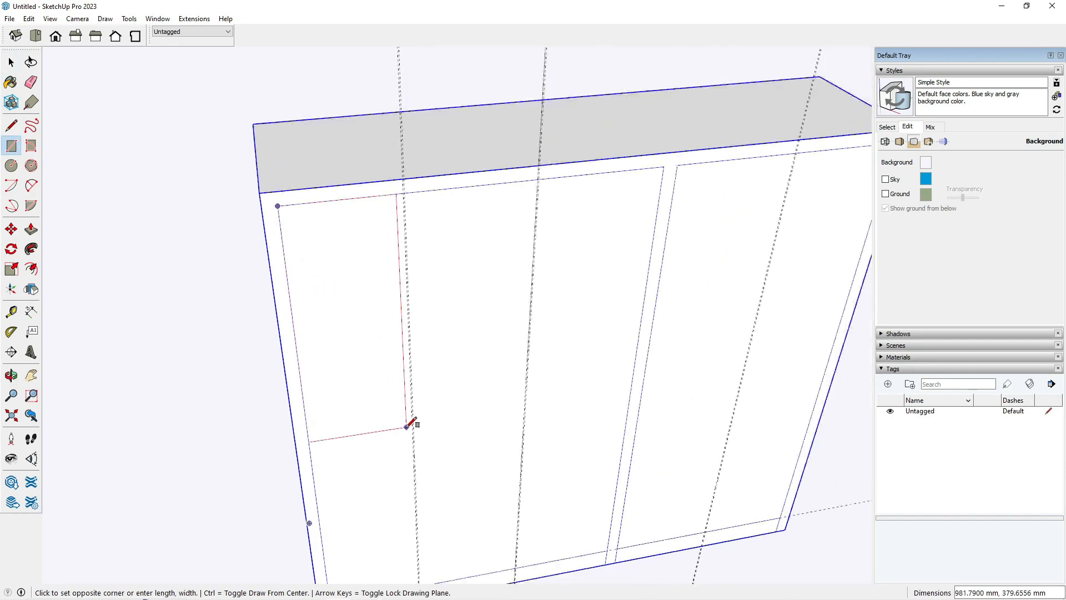
{"action": "scroll", "coordinate": [410, 519], "scroll_direction": "up", "scroll_amount": 8}
{"action": "scroll", "coordinate": [432, 508], "scroll_direction": "up", "scroll_amount": 5}
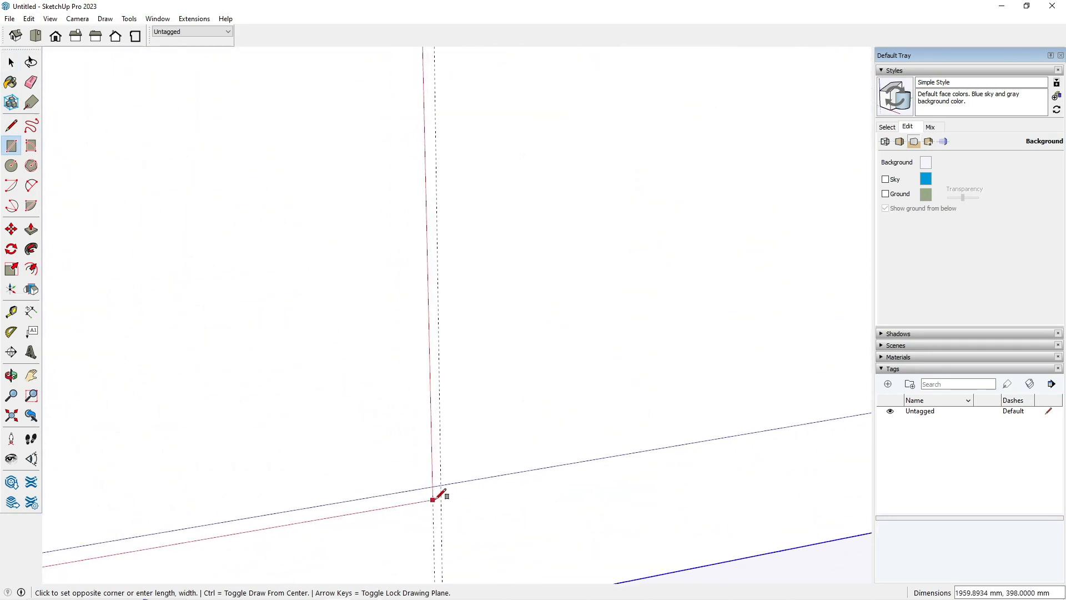
{"action": "left_click", "coordinate": [433, 486]}
- Draw the second door rectangle, 1950 × 448 mm, between the first and second guide pairs from the base line to the upper frame line
{"action": "scroll", "coordinate": [397, 500], "scroll_direction": "down", "scroll_amount": 1}
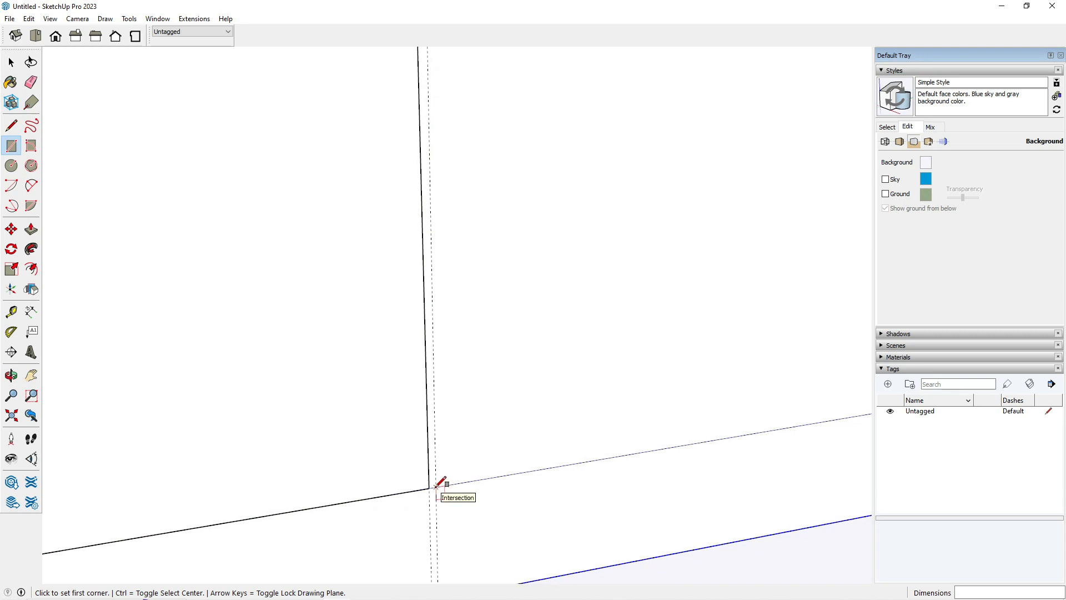
{"action": "left_click", "coordinate": [435, 487]}
{"action": "scroll", "coordinate": [320, 530], "scroll_direction": "down", "scroll_amount": 6}
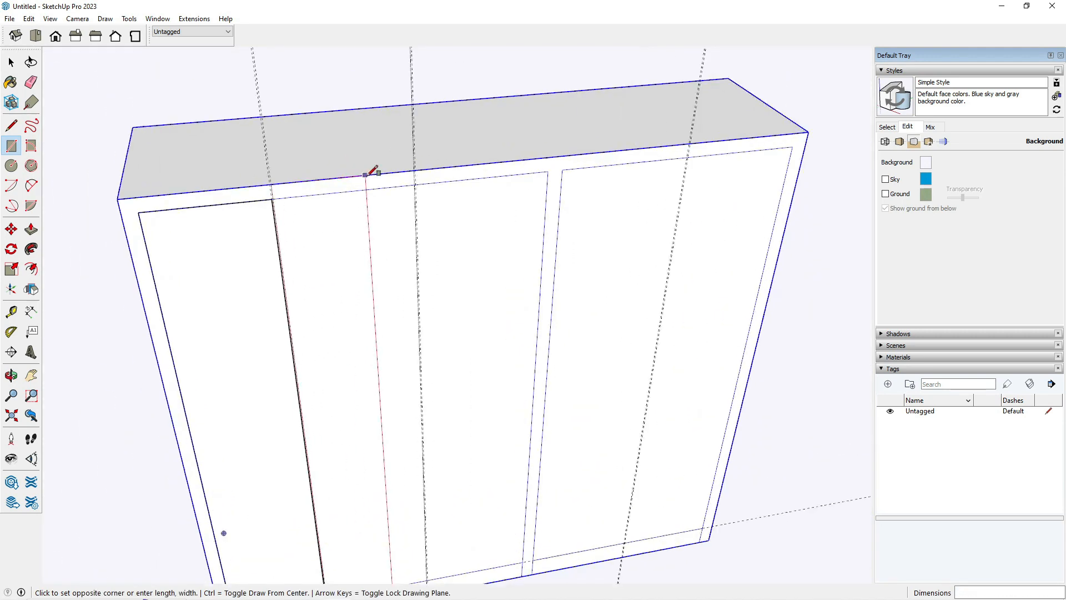
{"action": "scroll", "coordinate": [373, 170], "scroll_direction": "up", "scroll_amount": 5}
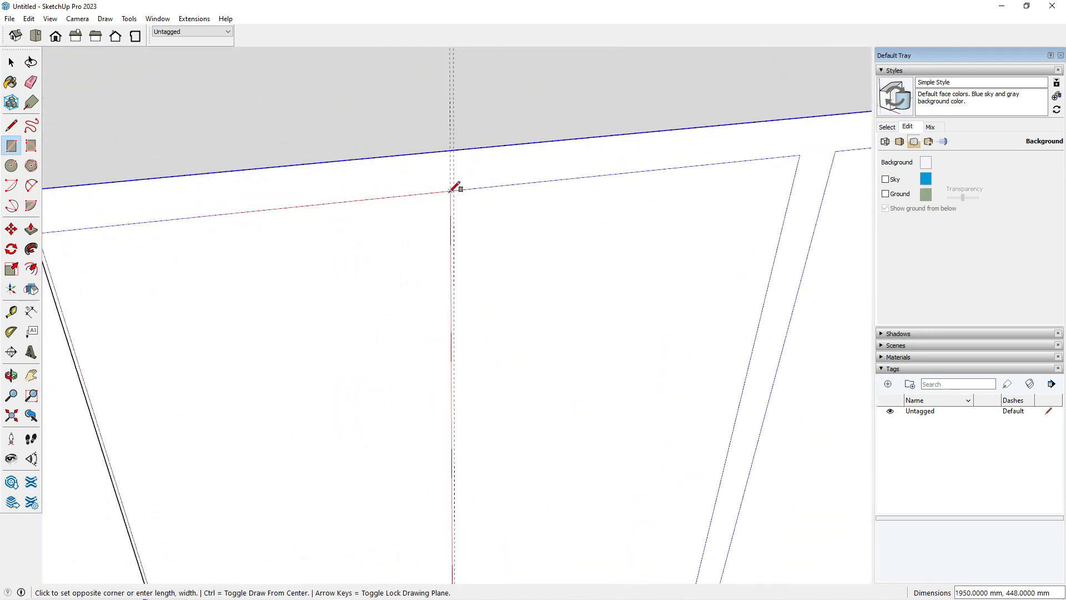
{"action": "left_click", "coordinate": [450, 190]}
- Draw the third door rectangle, 1950 × 446 mm, from the second guide pair to the centre divider's left edge at the base line
{"action": "left_click", "coordinate": [454, 191]}
{"action": "scroll", "coordinate": [535, 357], "scroll_direction": "down", "scroll_amount": 8}
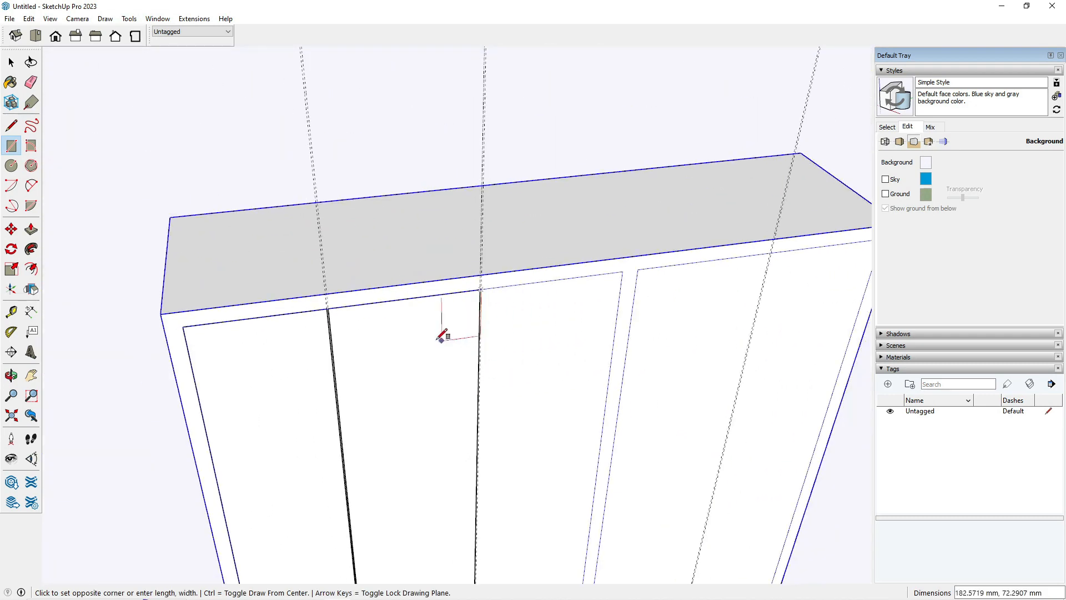
{"action": "scroll", "coordinate": [467, 444], "scroll_direction": "up", "scroll_amount": 5}
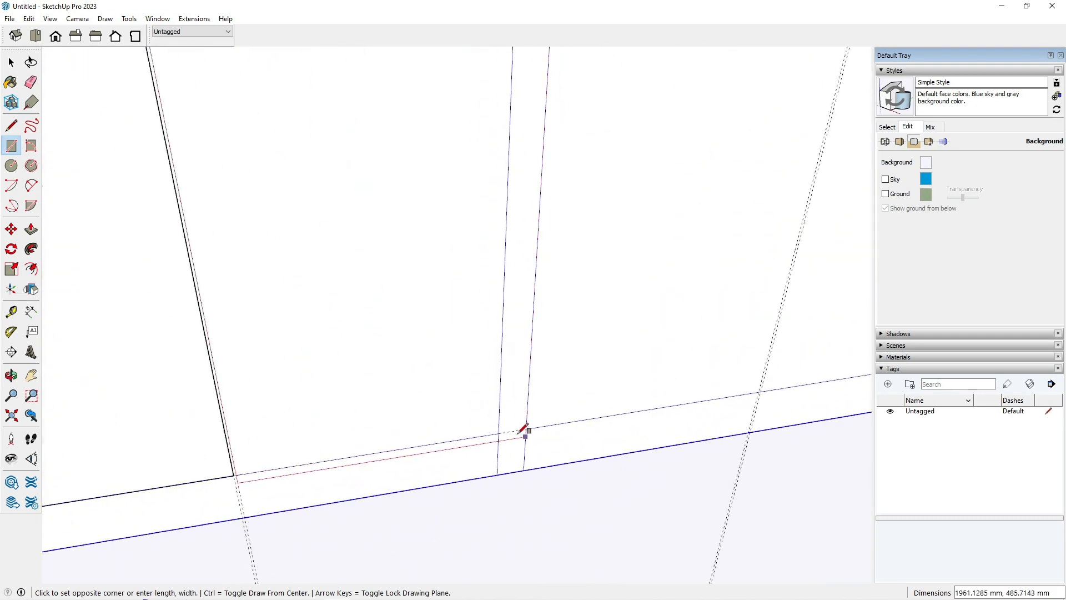
{"action": "left_click", "coordinate": [498, 432]}
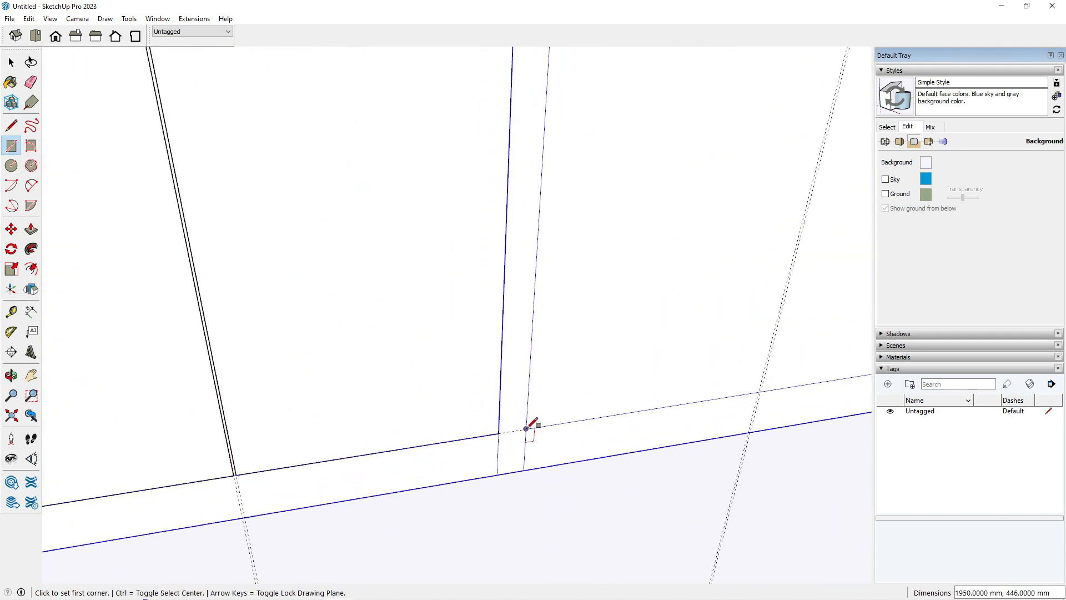
- Draw the fourth door rectangle, 1950 × 448 mm, from the centre divider's right edge to the nearer guide of the last pair
{"action": "left_click", "coordinate": [526, 428]}
{"action": "scroll", "coordinate": [489, 433], "scroll_direction": "down", "scroll_amount": 8}
{"action": "scroll", "coordinate": [514, 297], "scroll_direction": "up", "scroll_amount": 6}
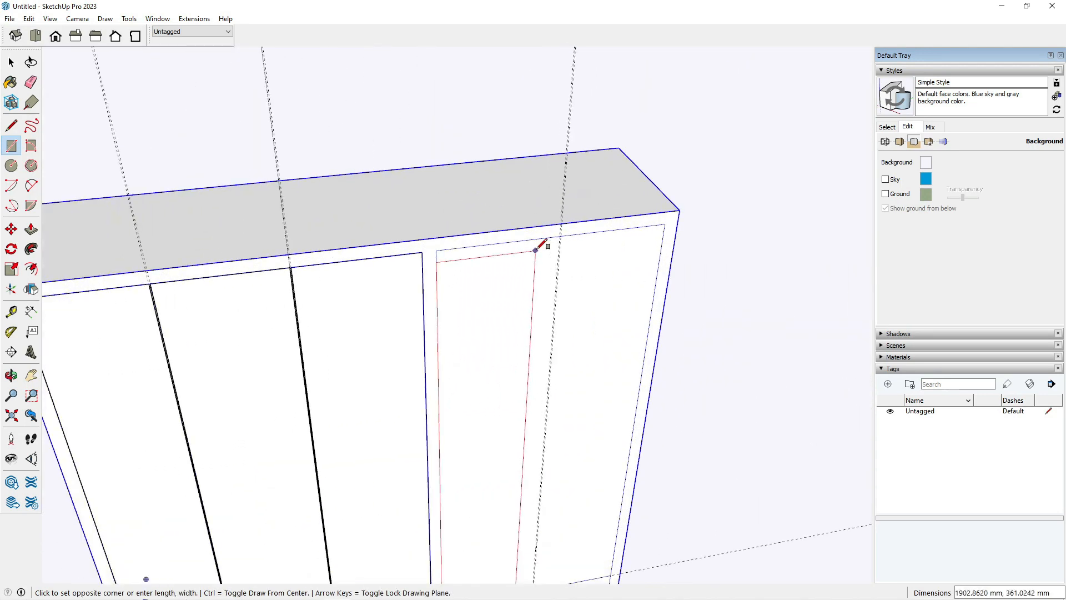
{"action": "scroll", "coordinate": [547, 245], "scroll_direction": "up", "scroll_amount": 6}
{"action": "left_click", "coordinate": [597, 210]}
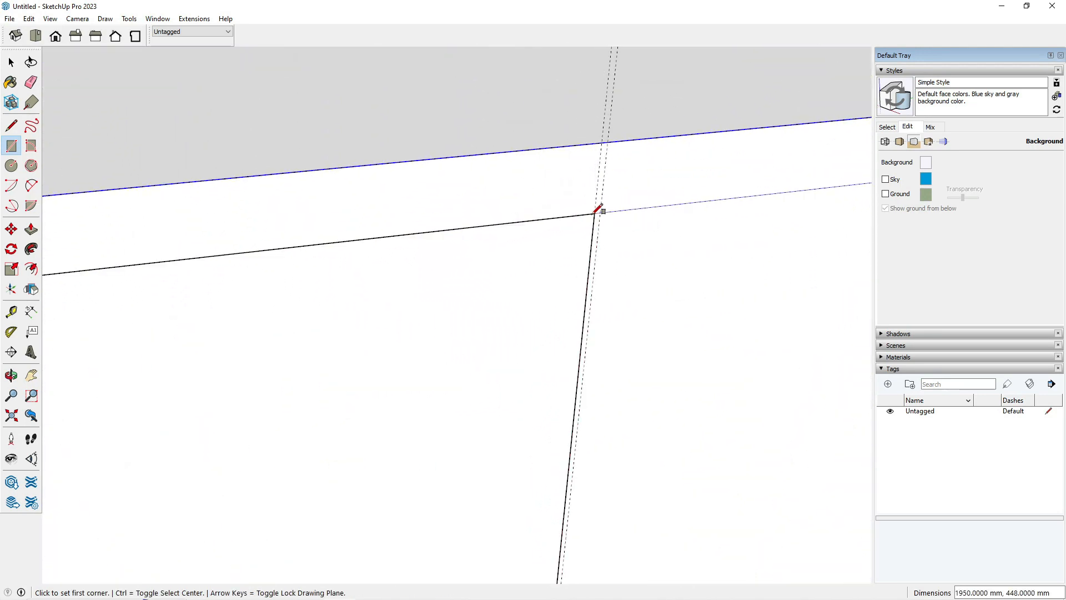
- Draw the fifth door rectangle, 1950 mm high, from the last guide to the right inner frame line at the base line
{"action": "left_click", "coordinate": [600, 212]}
{"action": "scroll", "coordinate": [500, 300], "scroll_direction": "down", "scroll_amount": 5}
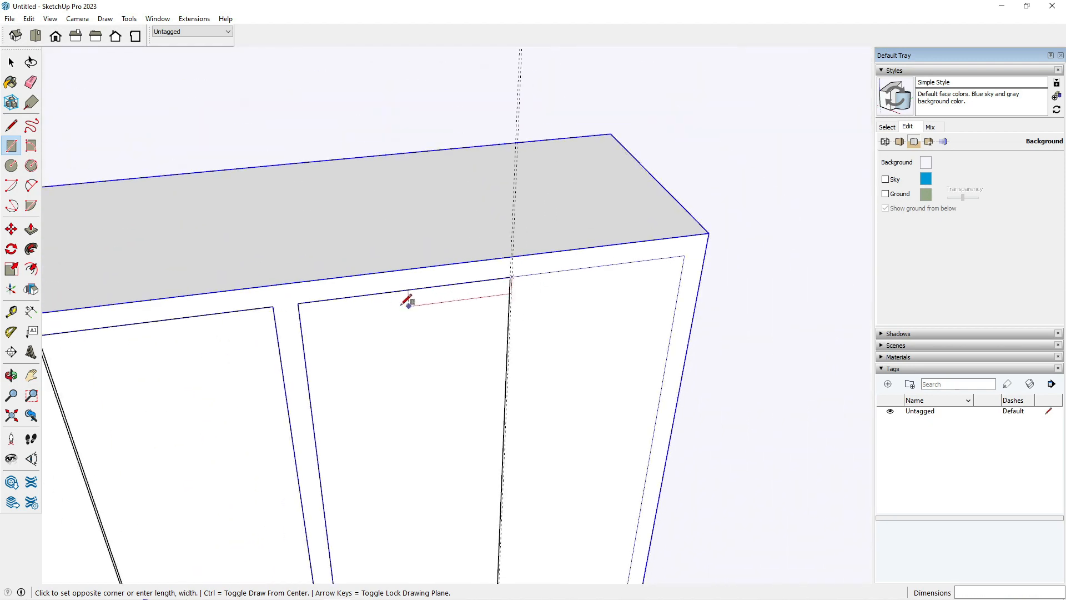
{"action": "scroll", "coordinate": [500, 537], "scroll_direction": "up", "scroll_amount": 5}
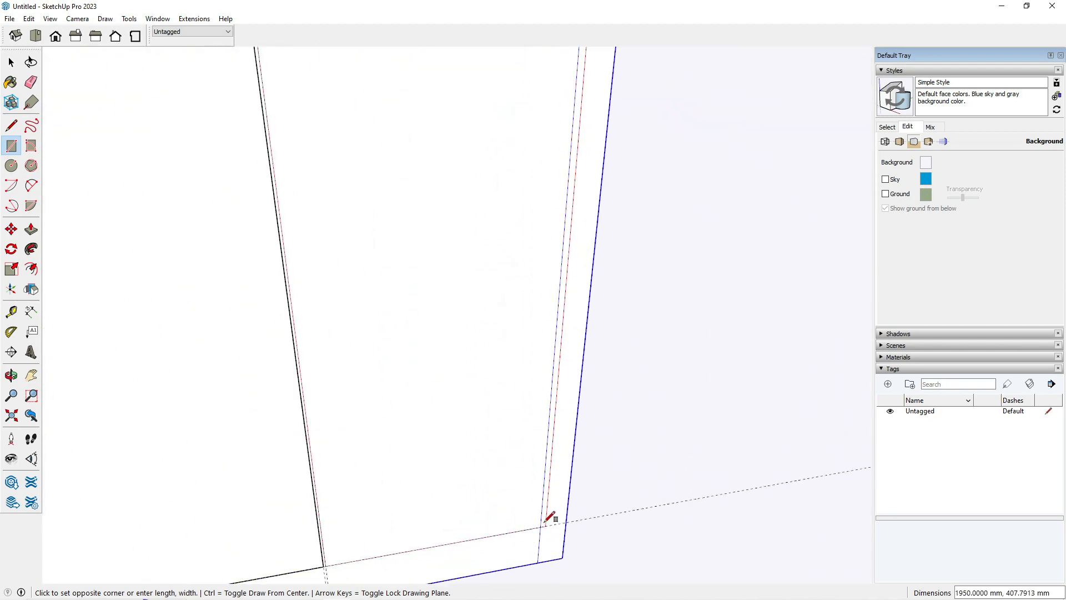
{"action": "left_click", "coordinate": [545, 518]}
{"action": "scroll", "coordinate": [651, 512], "scroll_direction": "down", "scroll_amount": 1}
{"action": "scroll", "coordinate": [652, 512], "scroll_direction": "down", "scroll_amount": 4}
{"action": "key", "text": "space"}
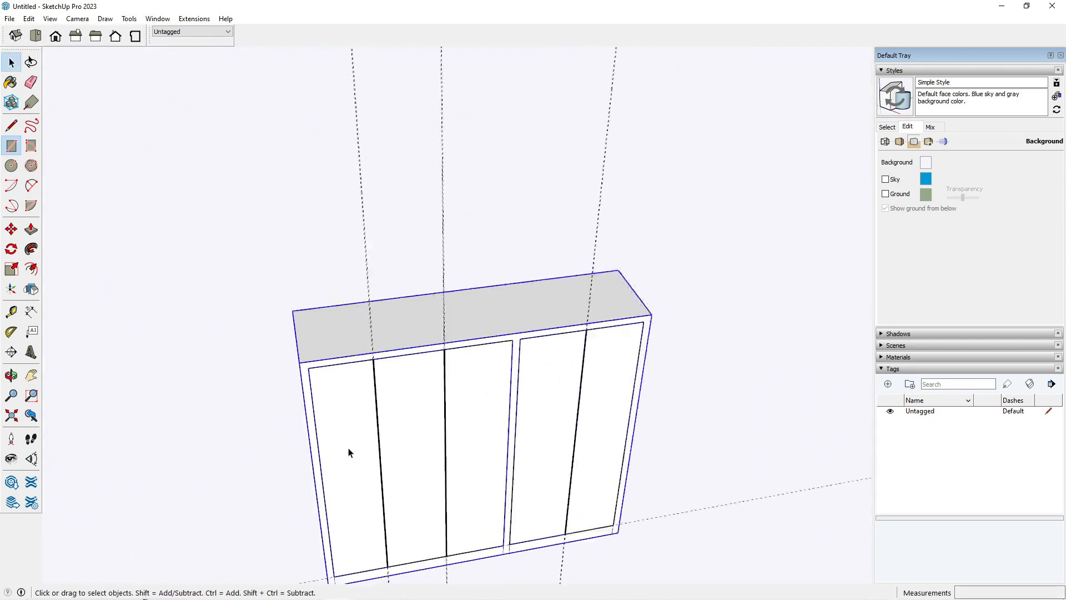
- Push/Pull the first door face outward 18 mm and repeat the same thickness on the other four doors
{"action": "scroll", "coordinate": [349, 449], "scroll_direction": "up", "scroll_amount": 5}
{"action": "key", "text": "p"}
{"action": "left_click", "coordinate": [325, 369]}
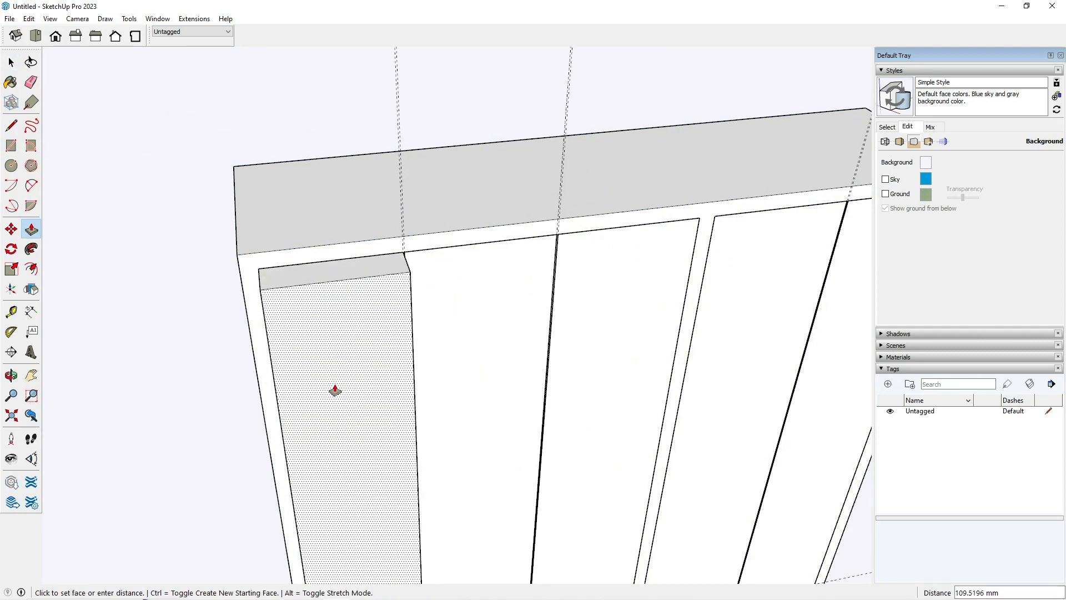
{"action": "key", "text": "Return"}
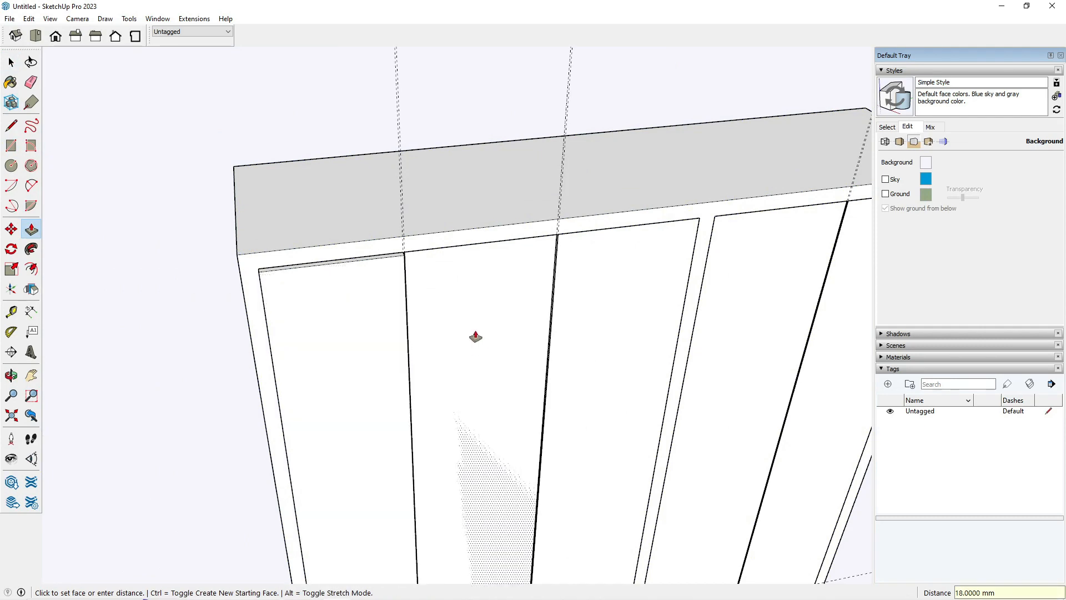
{"action": "scroll", "coordinate": [90, 364], "scroll_direction": "down", "scroll_amount": 3}
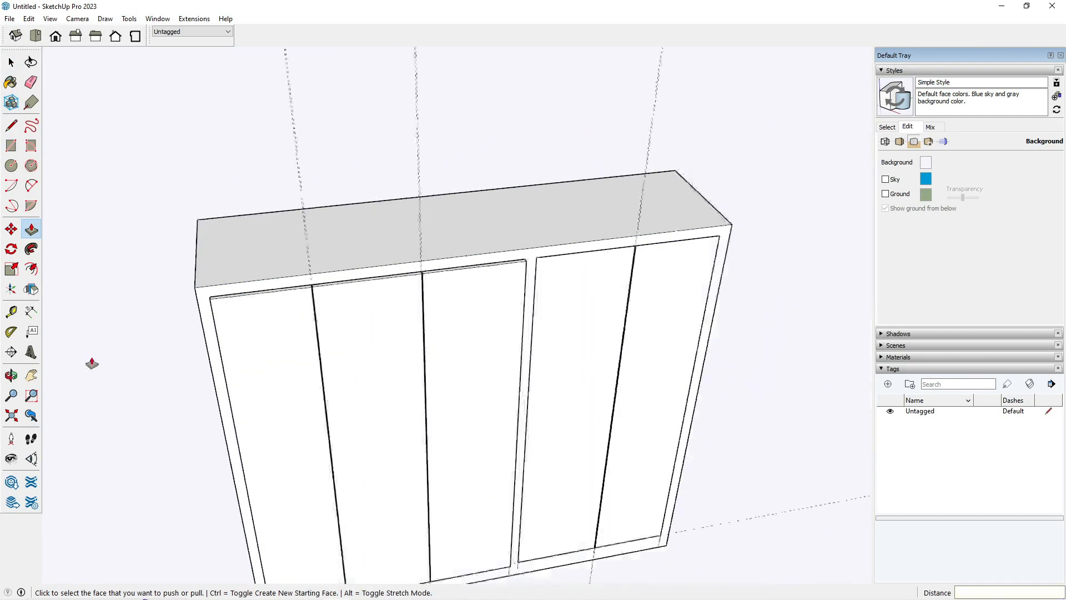
{"action": "scroll", "coordinate": [509, 349], "scroll_direction": "up", "scroll_amount": 2}
{"action": "double_click", "coordinate": [516, 319]}
{"action": "double_click", "coordinate": [637, 276]}
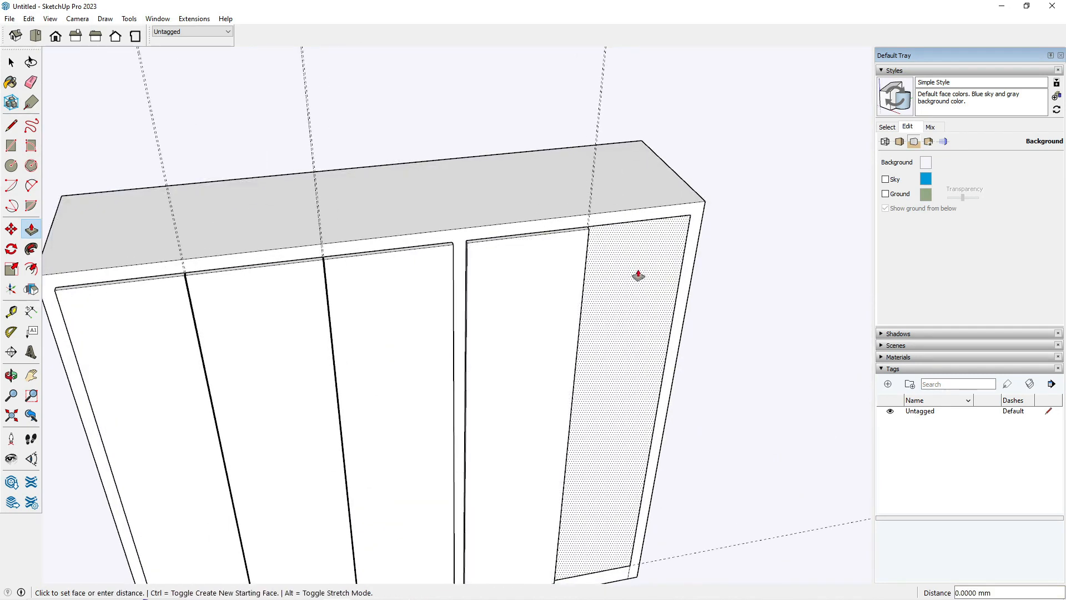
- Open the wardrobe group and pull the front frame face, including the centre divider, out 18 mm
{"action": "key", "text": "space"}
{"action": "double_click", "coordinate": [462, 243]}
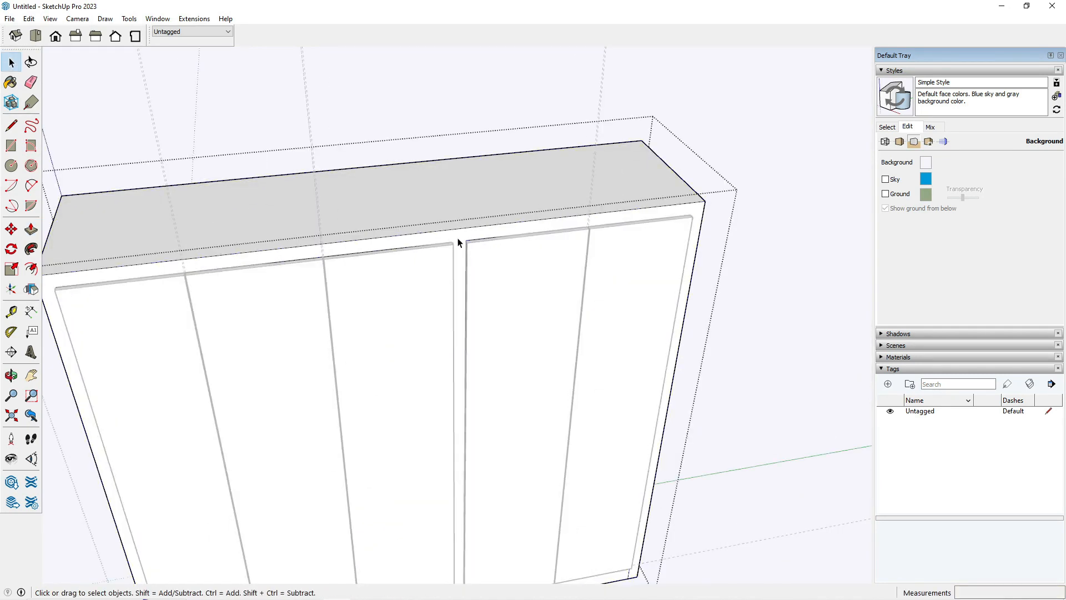
{"action": "left_click", "coordinate": [459, 242]}
{"action": "key", "text": "p"}
{"action": "left_click", "coordinate": [459, 242]}
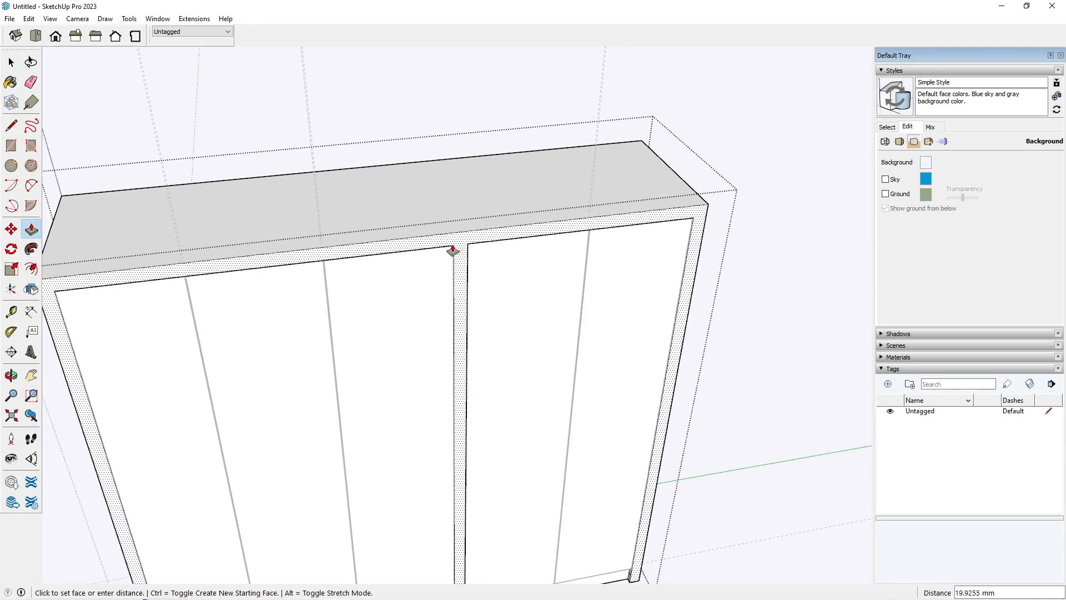
{"action": "middle_click_drag", "start_coordinate": [445, 262], "coordinate": [430, 205]}
{"action": "left_click", "coordinate": [438, 261]}
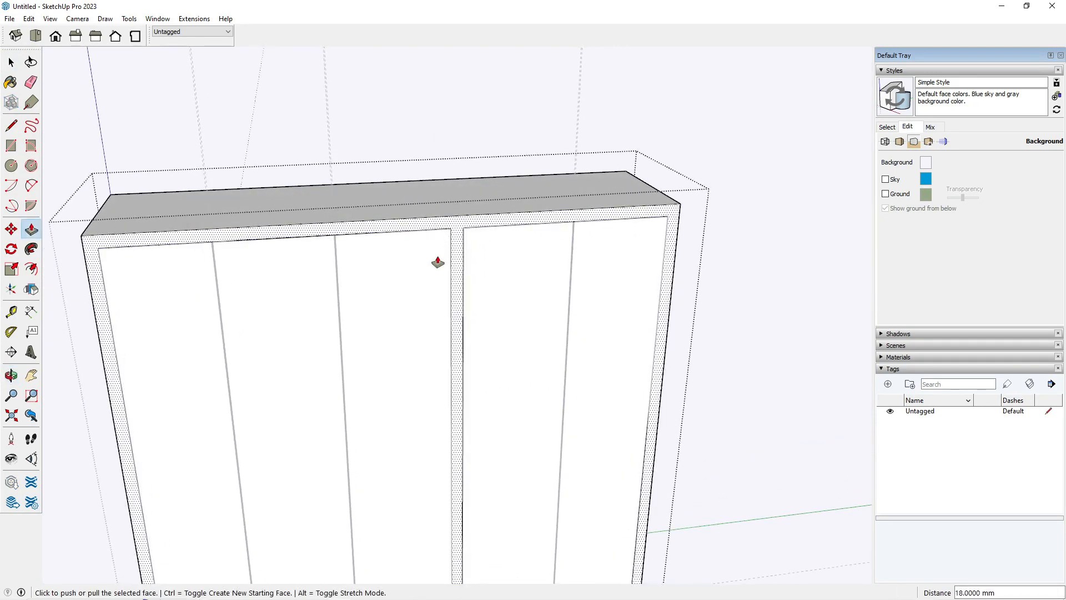
{"action": "key", "text": "space"}
{"action": "key", "text": "Escape"}
- Erase the three pairs of vertical door-spacing guides
{"action": "scroll", "coordinate": [489, 255], "scroll_direction": "down", "scroll_amount": 5}
{"action": "middle_click_drag", "start_coordinate": [707, 256], "coordinate": [577, 305]}
{"action": "key", "text": "e"}
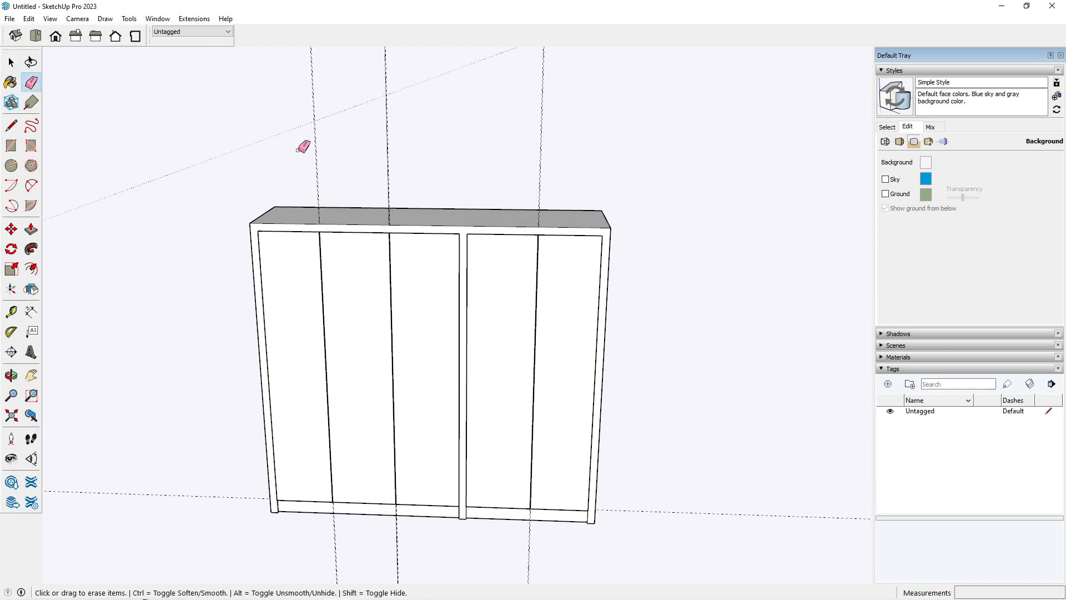
{"action": "left_click", "coordinate": [315, 145]}
{"action": "left_click", "coordinate": [387, 148]}
{"action": "left_click", "coordinate": [540, 153]}
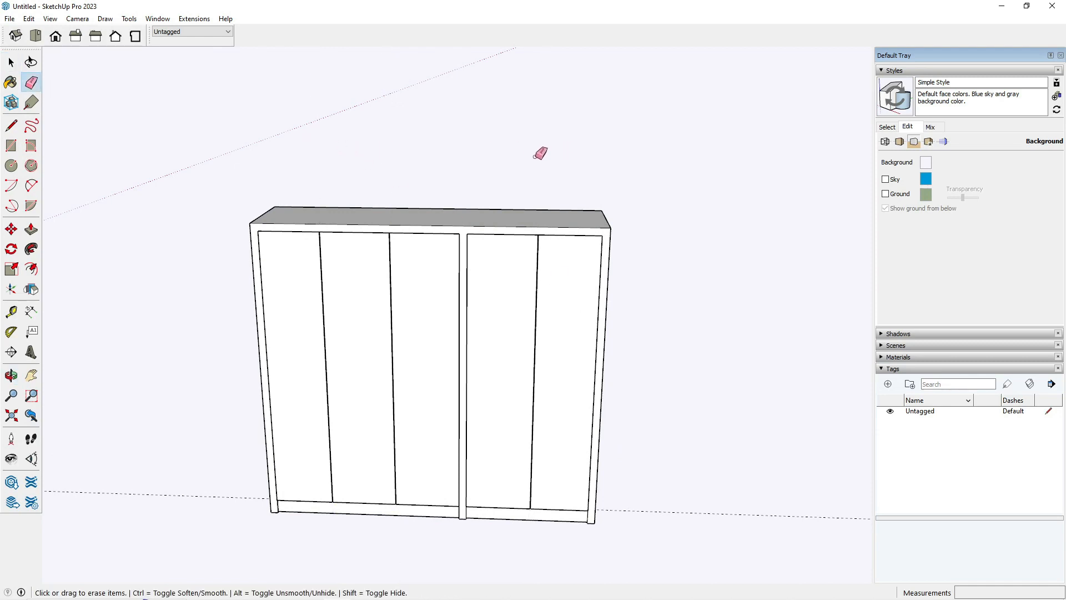
{"action": "key", "text": "space"}
- Draw a circle with a radius of about 26 mm on the ground in front of the wardrobe's first door joint
{"action": "mouse_move", "coordinate": [517, 338]}
{"action": "middle_mouse_down", "text": "shift"}
{"action": "mouse_move", "coordinate": [516, 309]}
{"action": "mouse_move", "coordinate": [514, 333]}
{"action": "mouse_move", "coordinate": [460, 317]}
{"action": "mouse_move", "coordinate": [648, 315]}
{"action": "mouse_move", "coordinate": [531, 311]}
{"action": "middle_mouse_up", "text": "shift"}
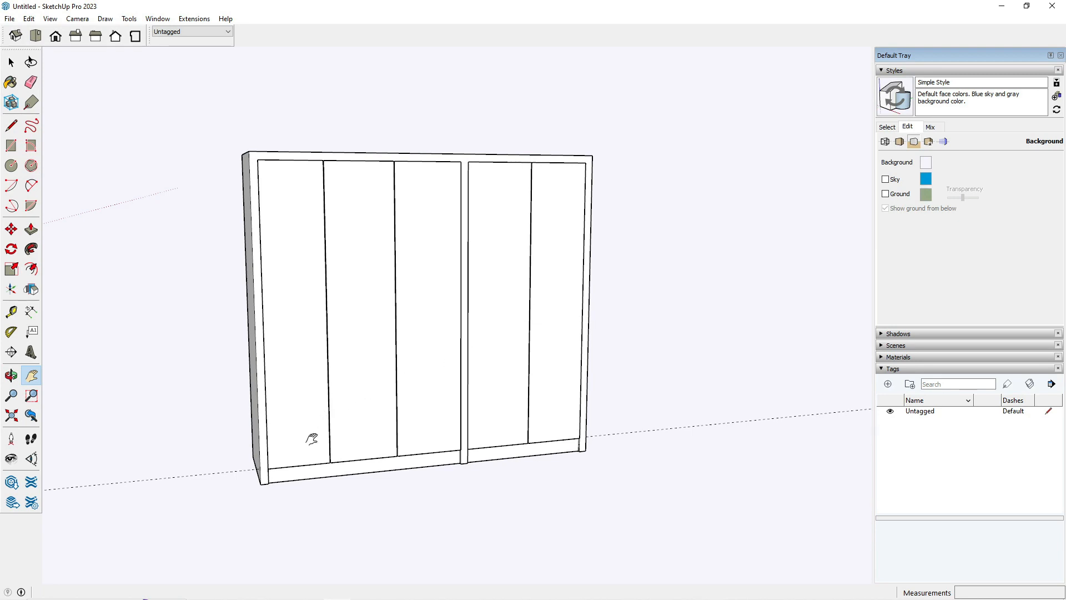
{"action": "scroll", "coordinate": [350, 554], "scroll_direction": "up", "scroll_amount": 3}
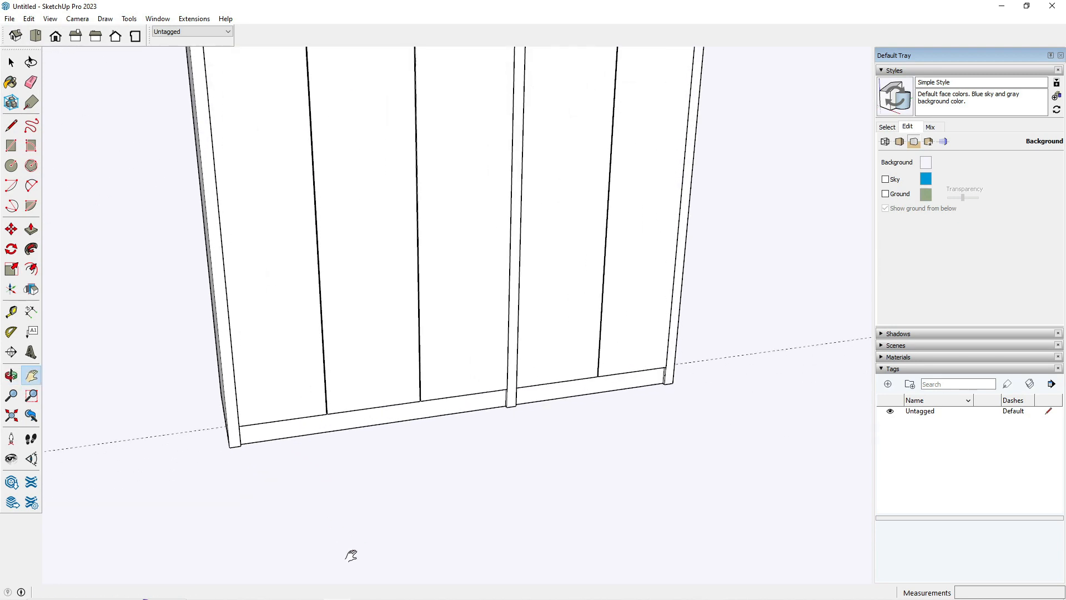
{"action": "key", "text": "c"}
{"action": "scroll", "coordinate": [330, 438], "scroll_direction": "up", "scroll_amount": 4}
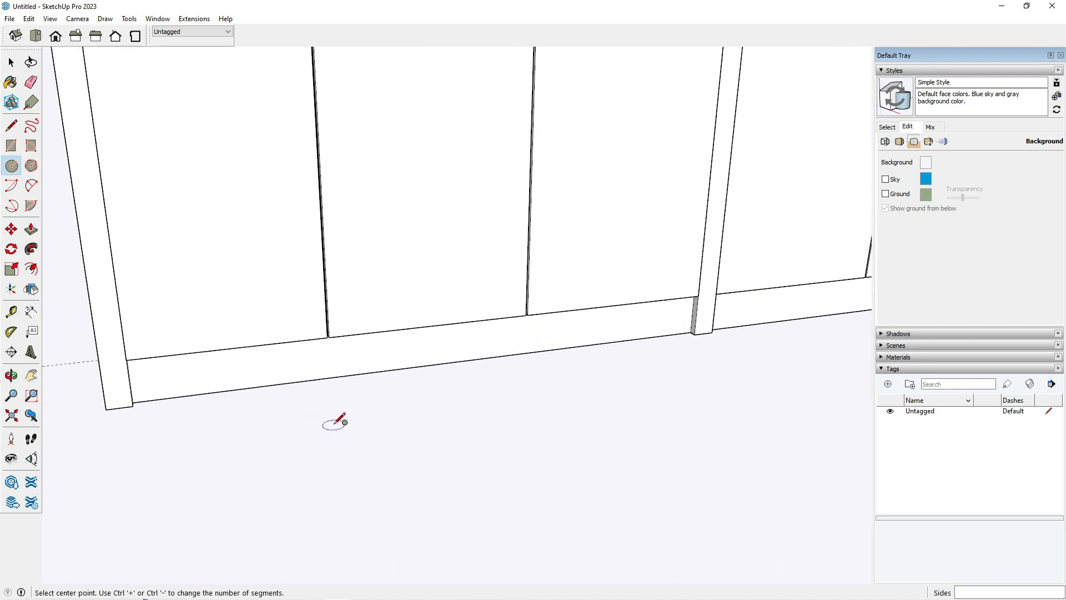
{"action": "left_click", "coordinate": [338, 438]}
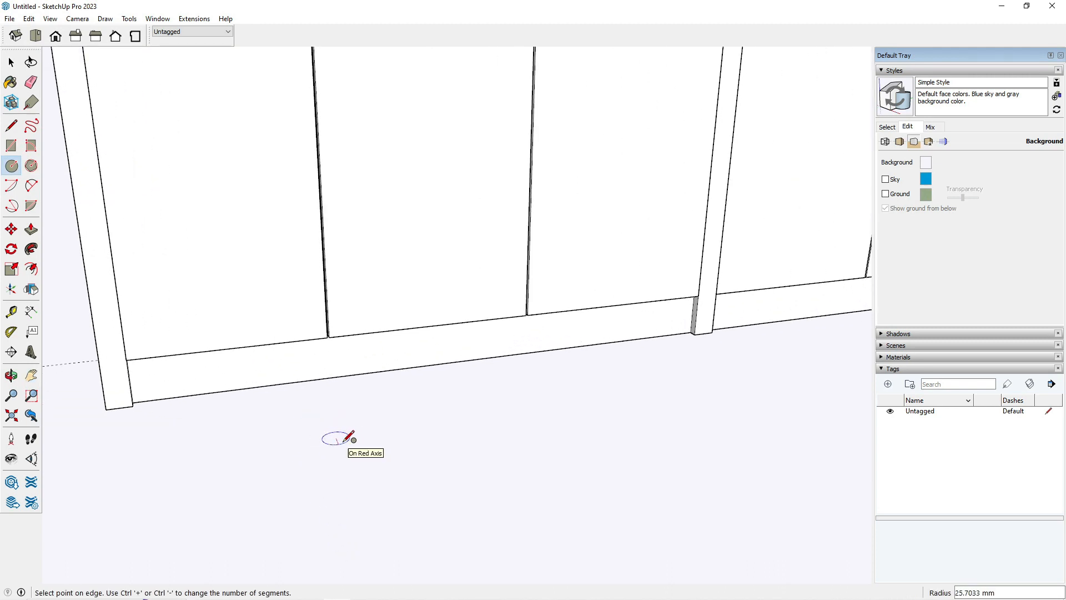
{"action": "left_click", "coordinate": [346, 440]}
{"action": "scroll", "coordinate": [331, 436], "scroll_direction": "up", "scroll_amount": 4}
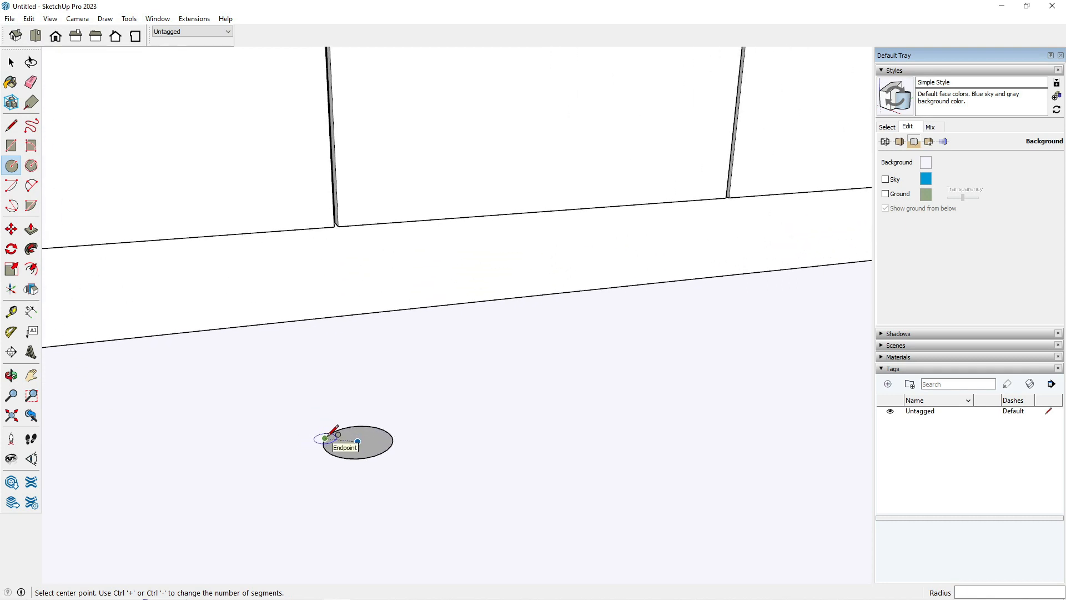
- Pull the circle up 1000 mm into a cylinder and make the whole cylinder a group
{"action": "key", "text": "p"}
{"action": "left_click", "coordinate": [340, 442]}
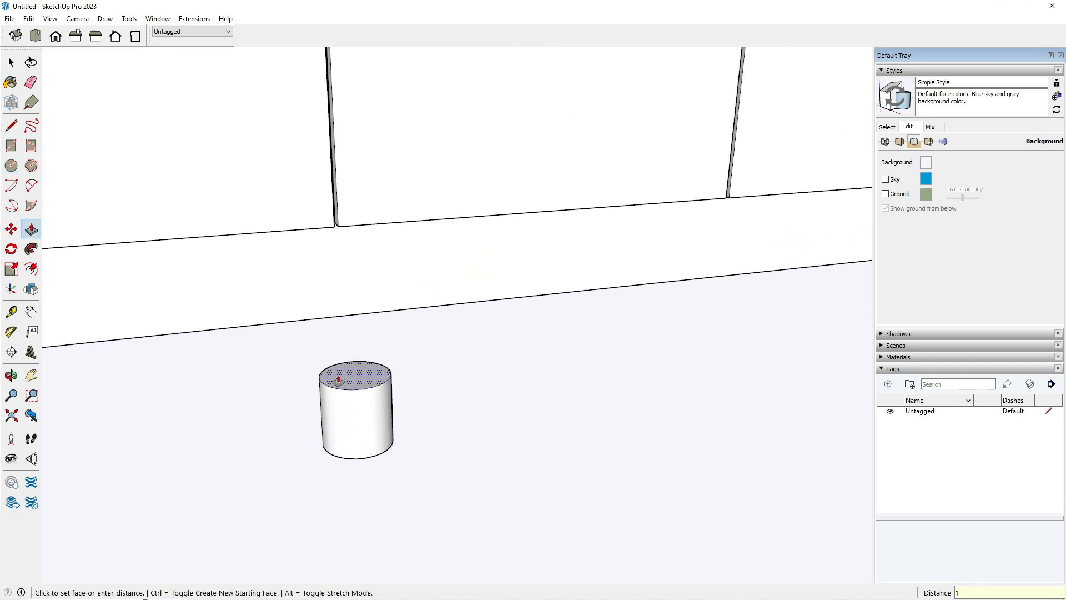
{"action": "scroll", "coordinate": [369, 452], "scroll_direction": "down", "scroll_amount": 5}
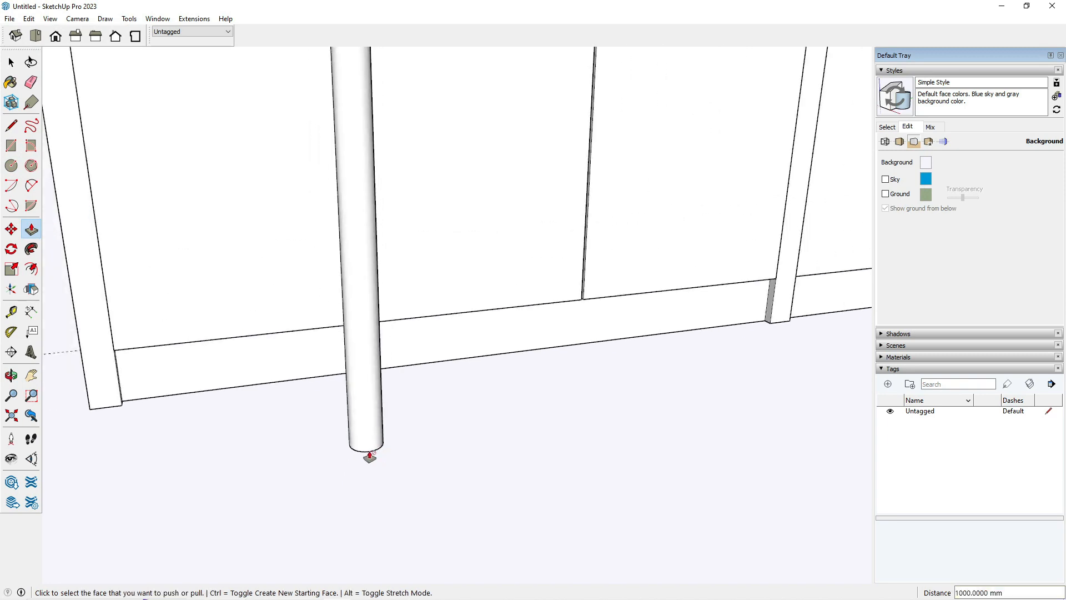
{"action": "scroll", "coordinate": [359, 298], "scroll_direction": "up", "scroll_amount": 4}
{"action": "key", "text": "space"}
{"action": "left_click", "coordinate": [359, 343]}
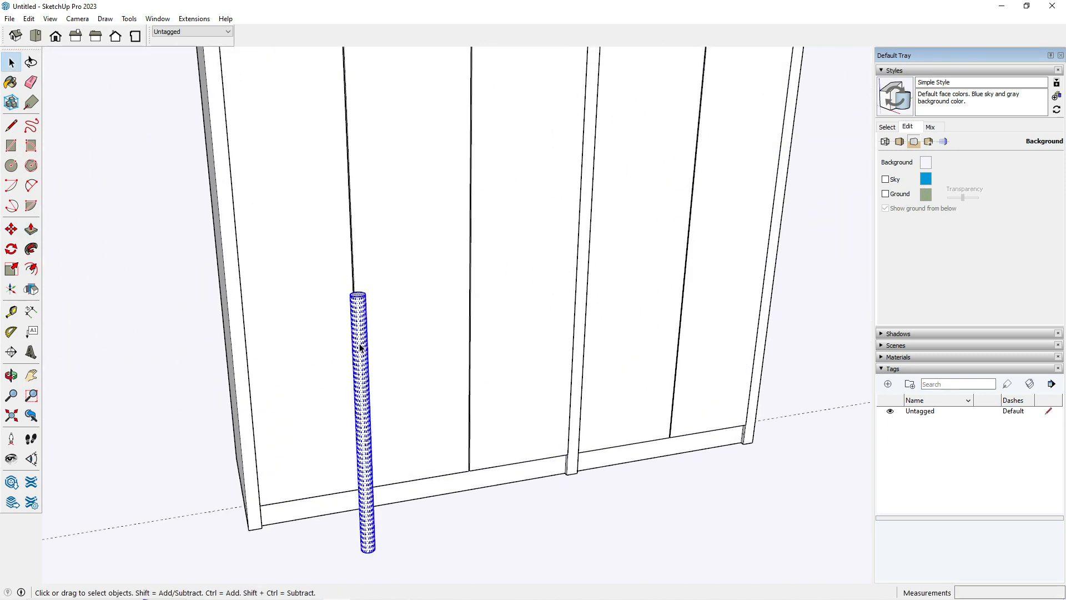
{"action": "right_click", "coordinate": [356, 339]}
{"action": "left_click", "coordinate": [389, 434]}
- Make a separate group from each of the three door faces between the wardrobe's left side and the centre divider
{"action": "left_click", "coordinate": [296, 239]}
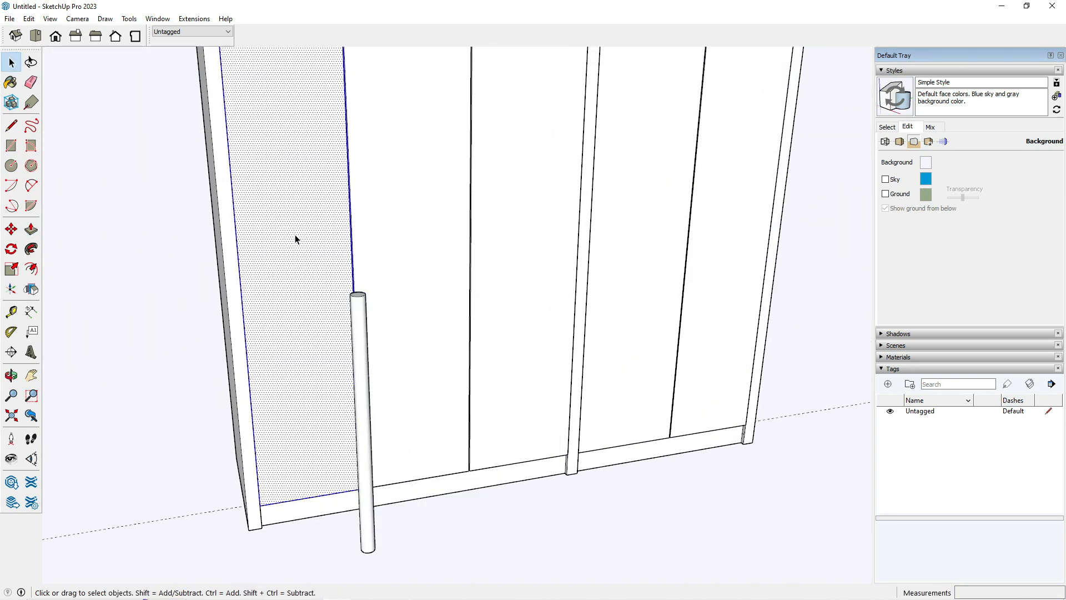
{"action": "right_click", "coordinate": [295, 238]}
{"action": "key", "text": "Escape"}
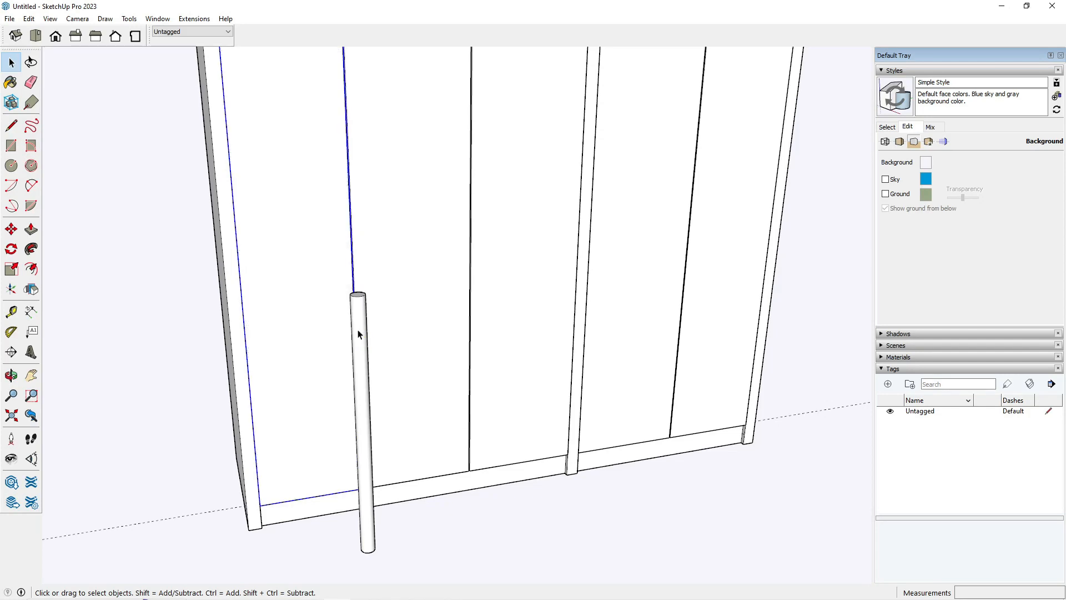
{"action": "left_click", "coordinate": [386, 218]}
{"action": "right_click", "coordinate": [386, 218]}
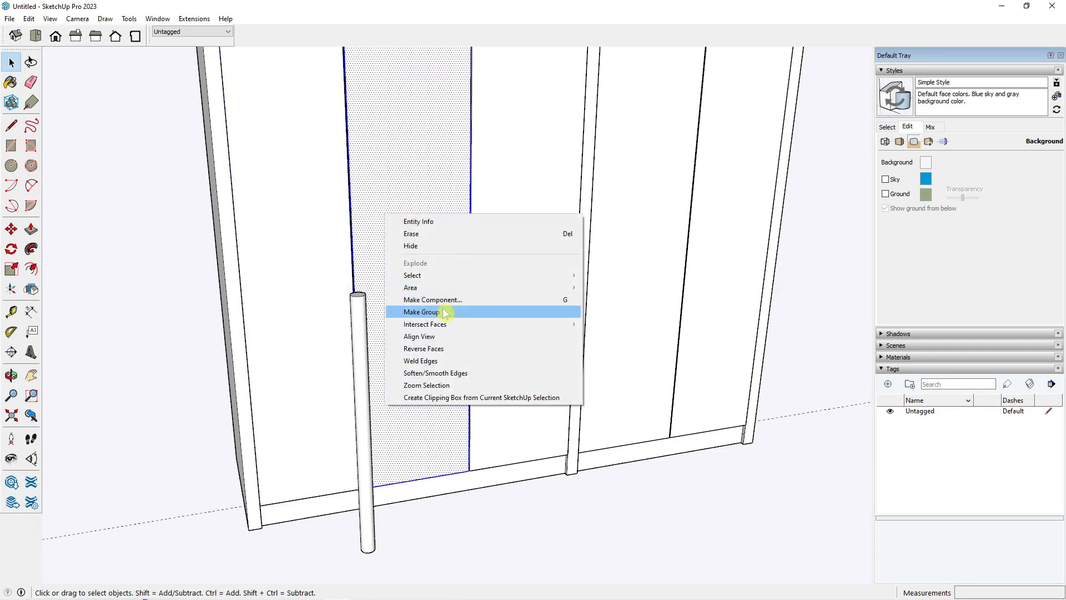
{"action": "left_click", "coordinate": [444, 311]}
{"action": "left_click", "coordinate": [535, 221]}
{"action": "right_click", "coordinate": [536, 220]}
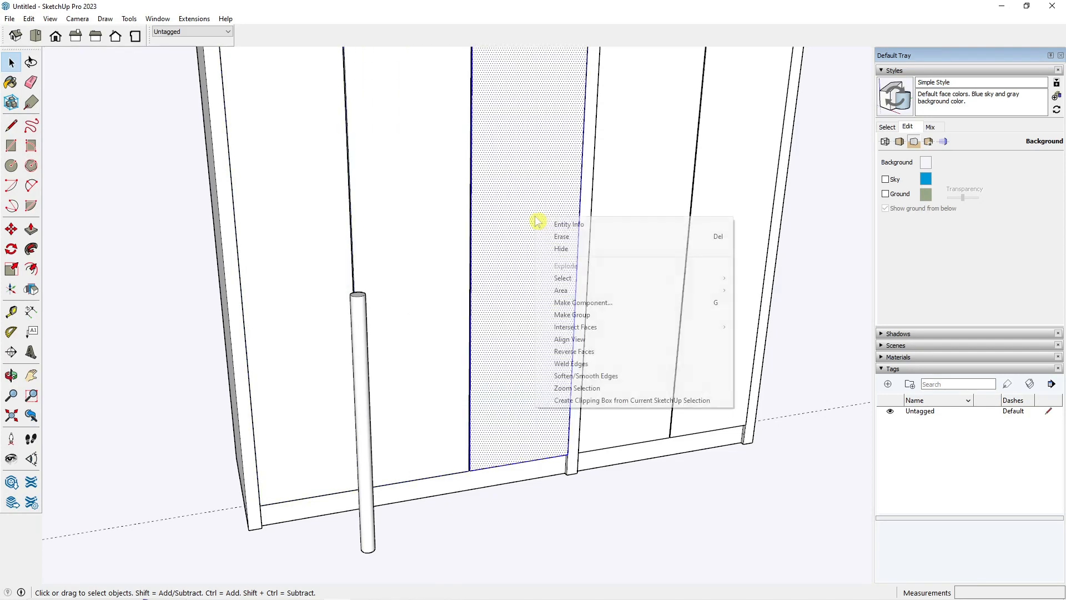
{"action": "left_click", "coordinate": [580, 312]}
- Make a separate group from each of the two door faces between the centre divider and the wardrobe's right side
{"action": "left_click", "coordinate": [651, 180]}
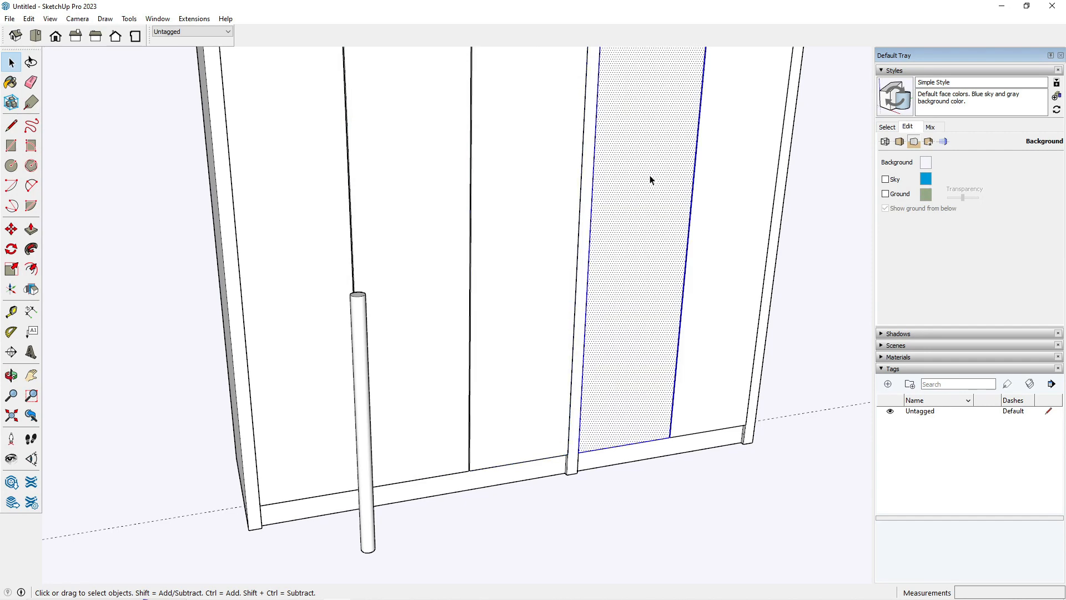
{"action": "right_click", "coordinate": [651, 179]}
{"action": "left_click", "coordinate": [714, 279]}
{"action": "left_click", "coordinate": [757, 165]}
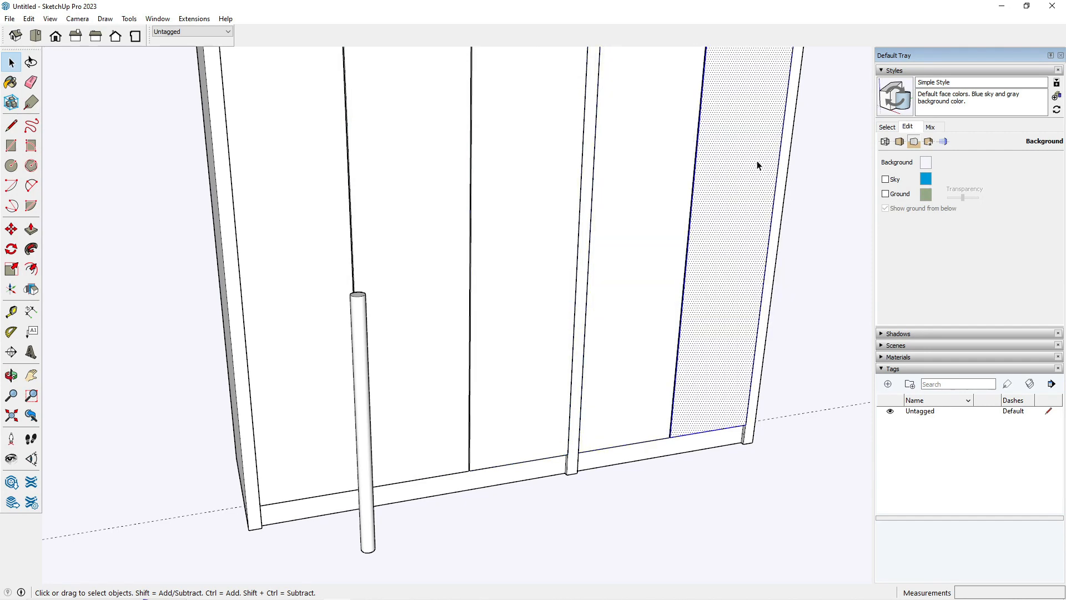
{"action": "right_click", "coordinate": [757, 164]}
{"action": "left_click", "coordinate": [805, 257]}
{"action": "scroll", "coordinate": [326, 445], "scroll_direction": "down", "scroll_amount": 5}
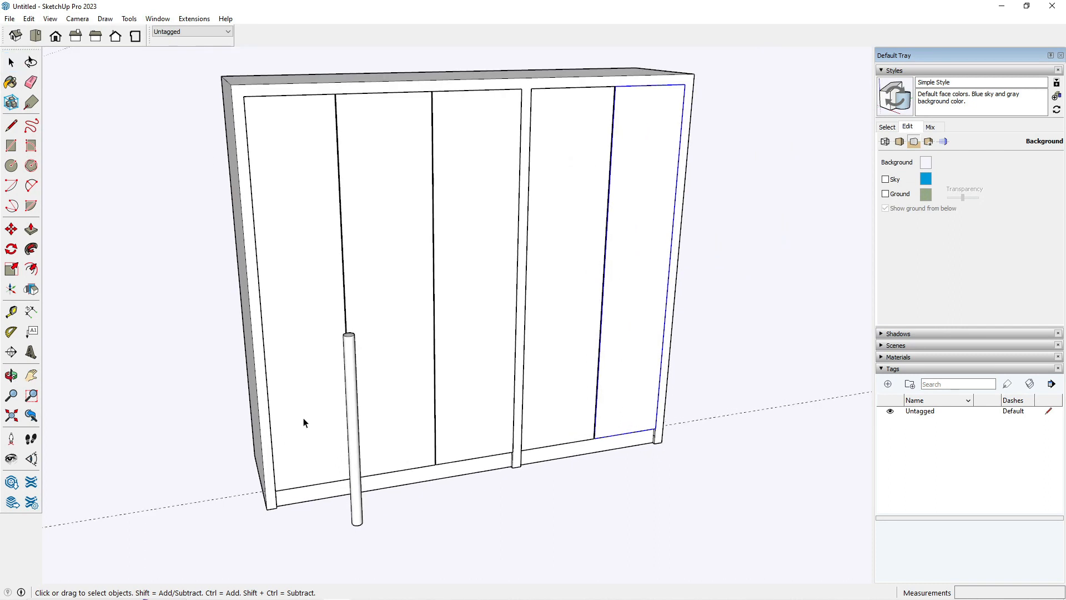
- Place a horizontal guide across the door fronts, measured up from the upper edge of the base rail
{"action": "scroll", "coordinate": [359, 384], "scroll_direction": "up", "scroll_amount": 5}
{"action": "key", "text": "t"}
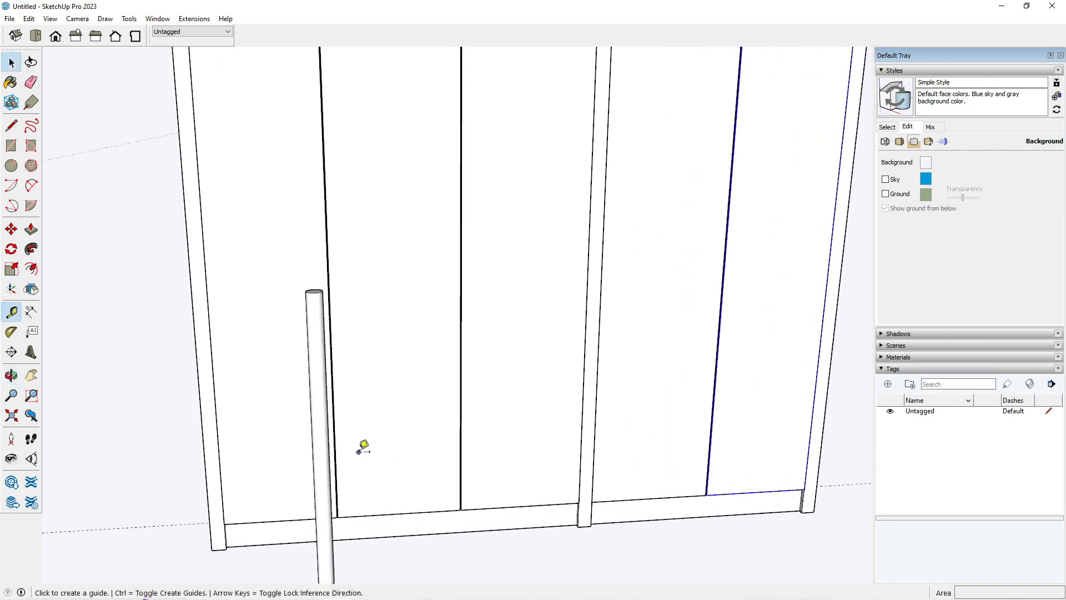
{"action": "left_click", "coordinate": [385, 514]}
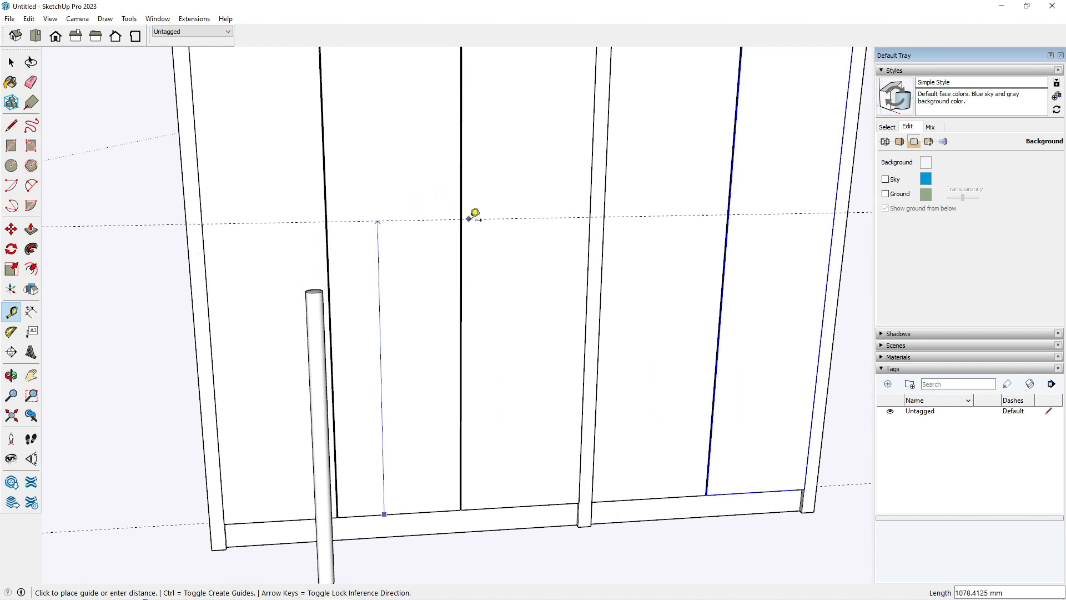
{"action": "left_click", "coordinate": [466, 245]}
- Move the cylinder group about 248 mm so its top rear point lies on the horizontal guide, just left of the first door joint
{"action": "middle_click_drag", "start_coordinate": [466, 245], "coordinate": [395, 386]}
{"action": "key", "text": "space"}
{"action": "left_click", "coordinate": [395, 385]}
{"action": "middle_click_drag", "start_coordinate": [350, 291], "coordinate": [277, 424]}
{"action": "scroll", "coordinate": [273, 448], "scroll_direction": "up", "scroll_amount": 4}
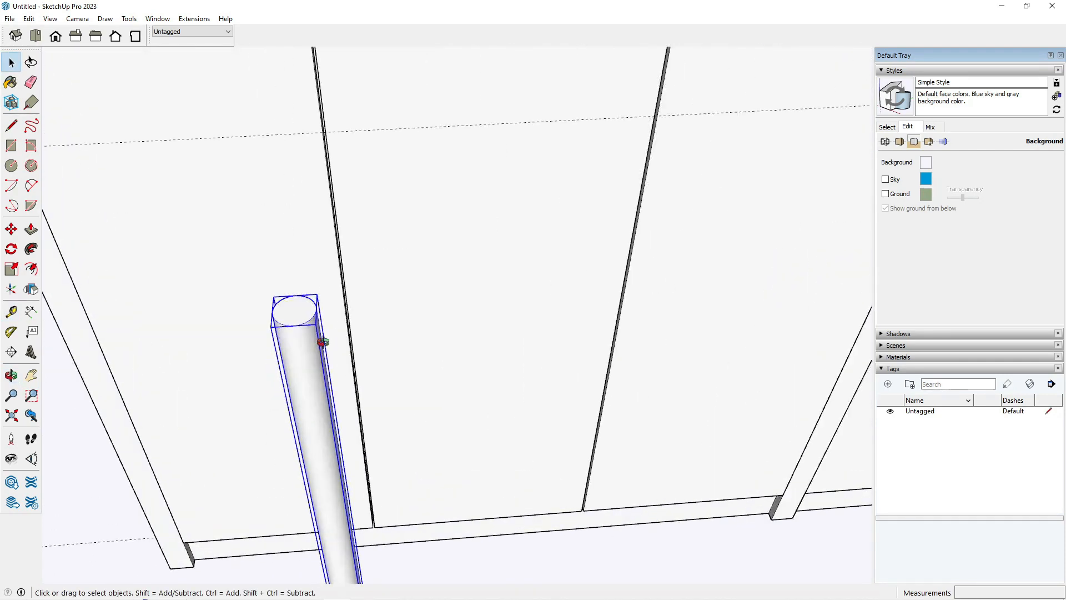
{"action": "middle_click_drag", "start_coordinate": [323, 342], "coordinate": [282, 342]}
{"action": "key", "text": "m"}
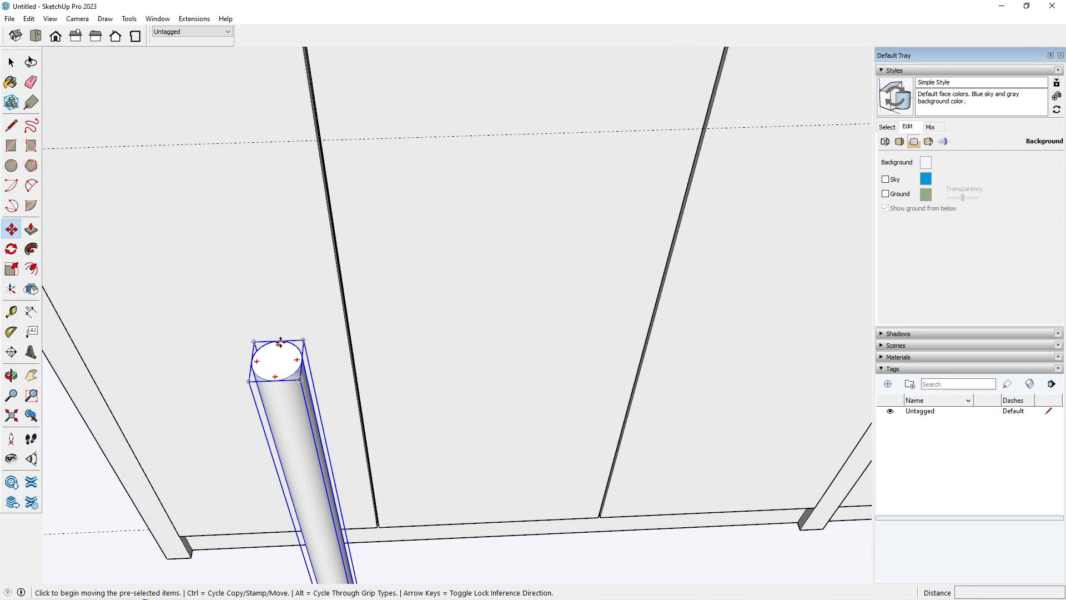
{"action": "left_click", "coordinate": [280, 343]}
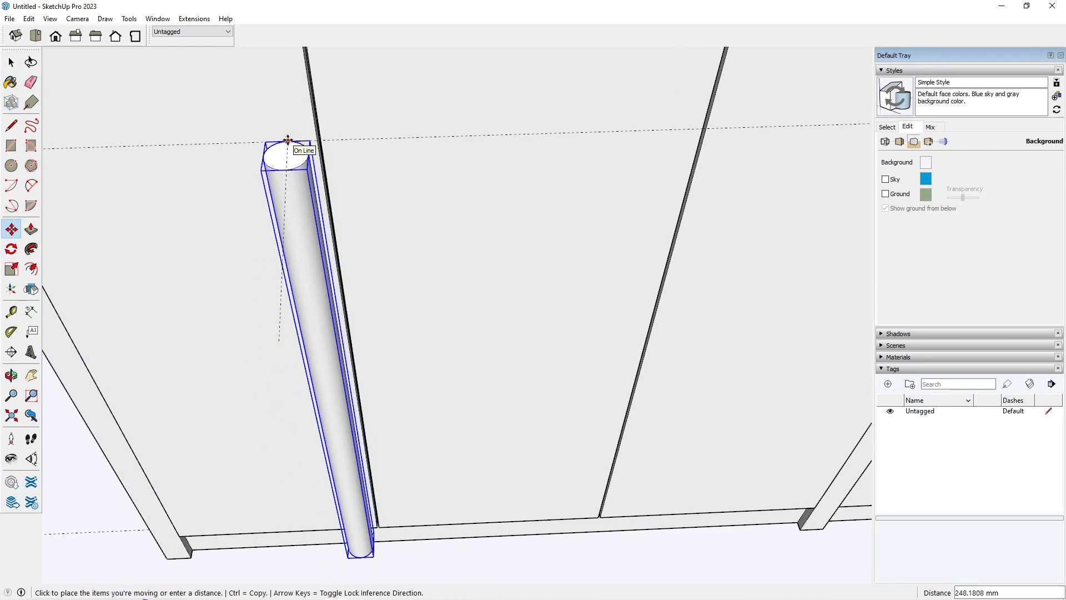
{"action": "left_click", "coordinate": [288, 140]}
{"action": "key", "text": "ctrl"}
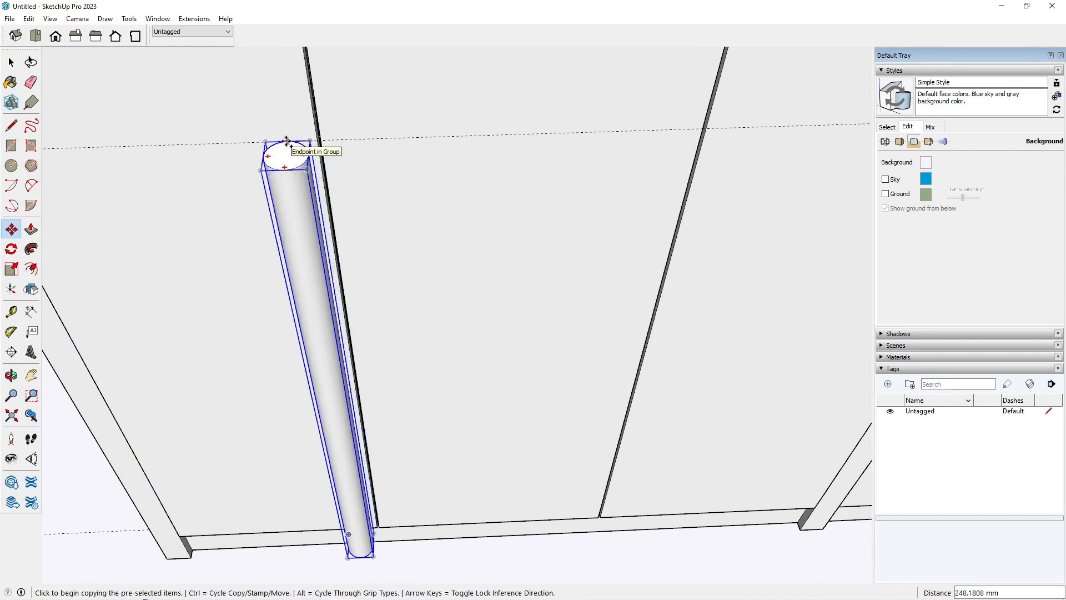
{"action": "left_click", "coordinate": [288, 141]}
{"action": "key", "text": "ctrl"}
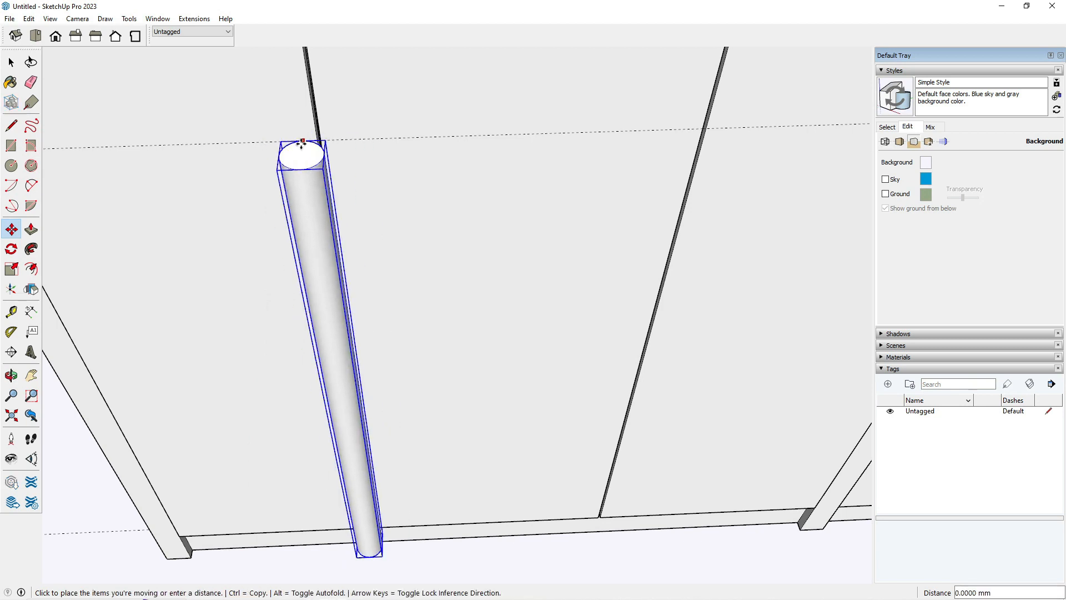
{"action": "key", "text": "Escape"}
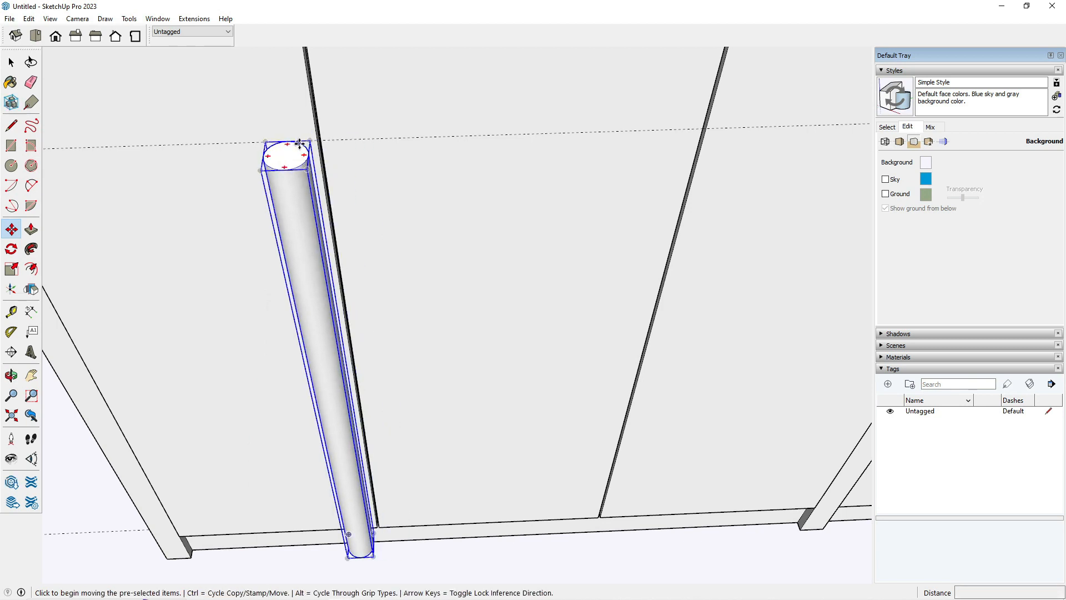
- Copy the cylinder about 85 mm along the horizontal guide to the other side of the first door joint
{"action": "left_click", "coordinate": [265, 139]}
{"action": "key", "text": "ctrl"}
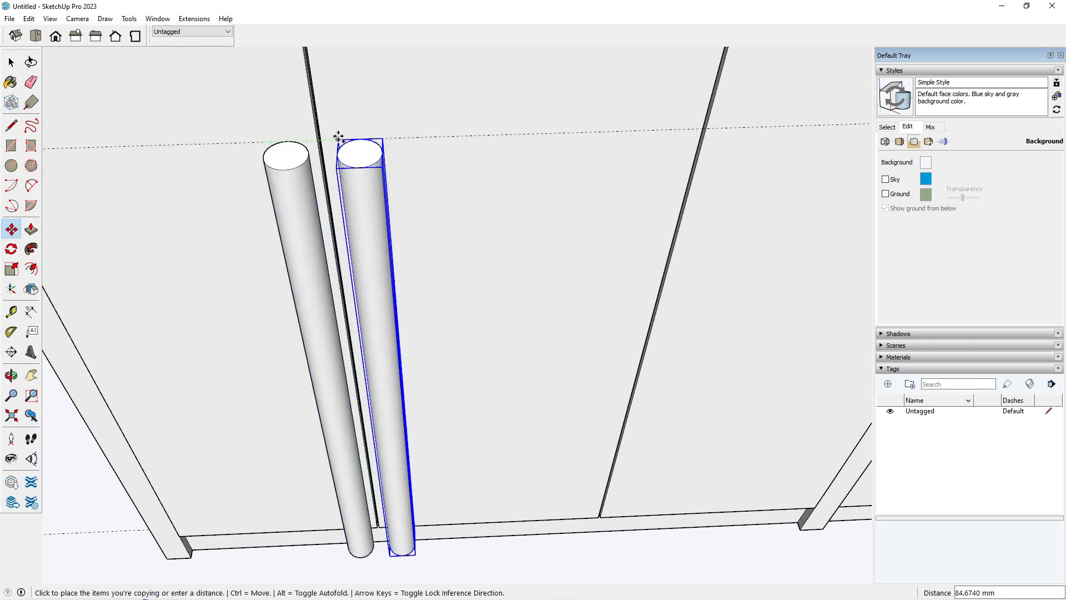
{"action": "left_click", "coordinate": [338, 137]}
- Move the copied cylinder about 460 mm along the guide to just right of the second door joint
{"action": "scroll", "coordinate": [314, 164], "scroll_direction": "down", "scroll_amount": 3}
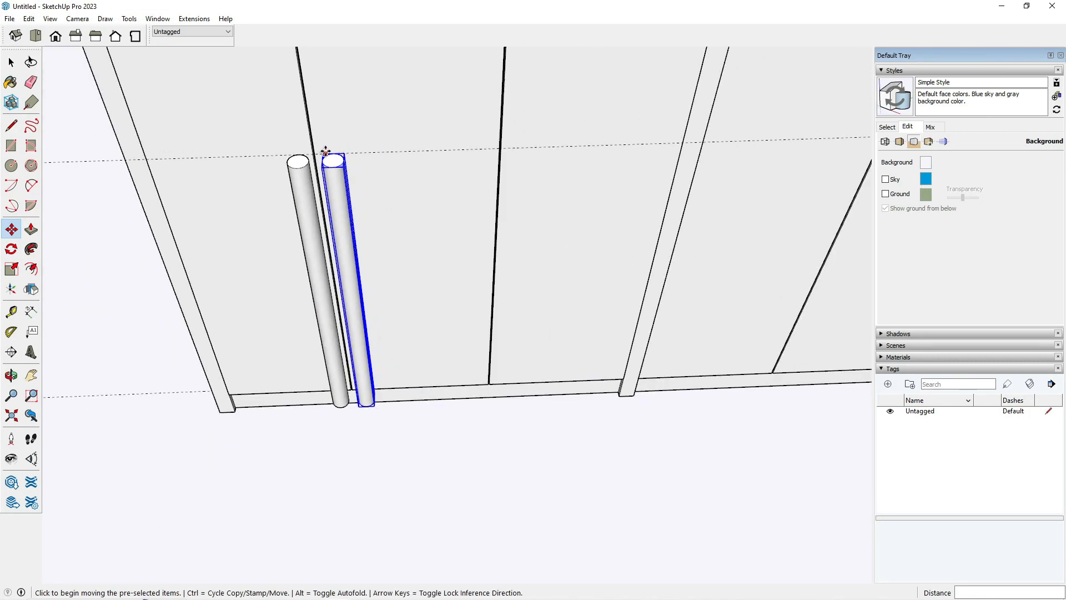
{"action": "left_click", "coordinate": [325, 151]}
{"action": "key", "text": "ctrl"}
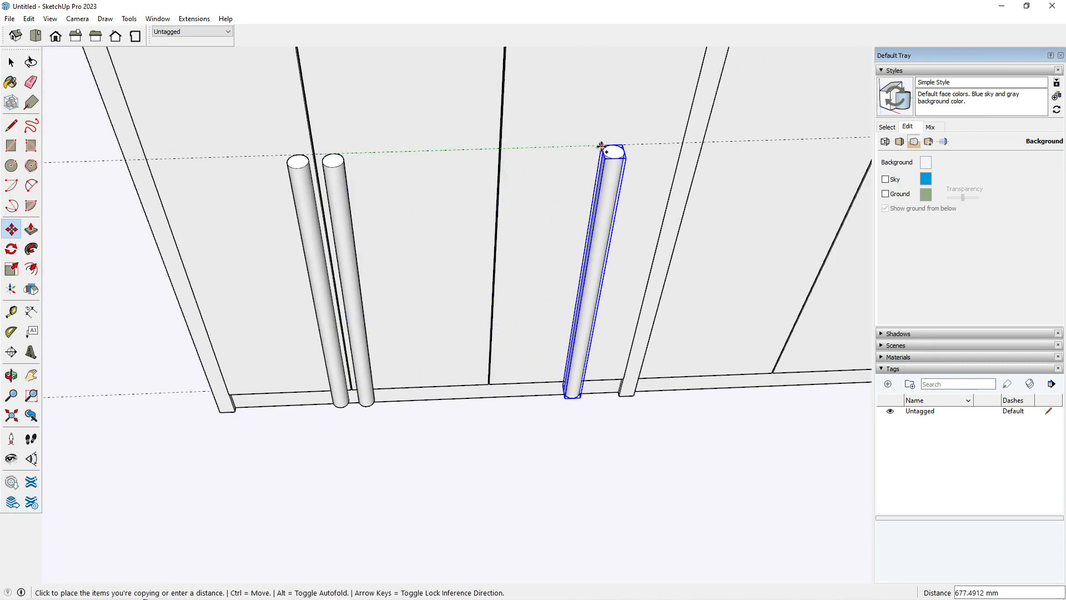
{"action": "key", "text": "ctrl"}
{"action": "left_click", "coordinate": [509, 159]}
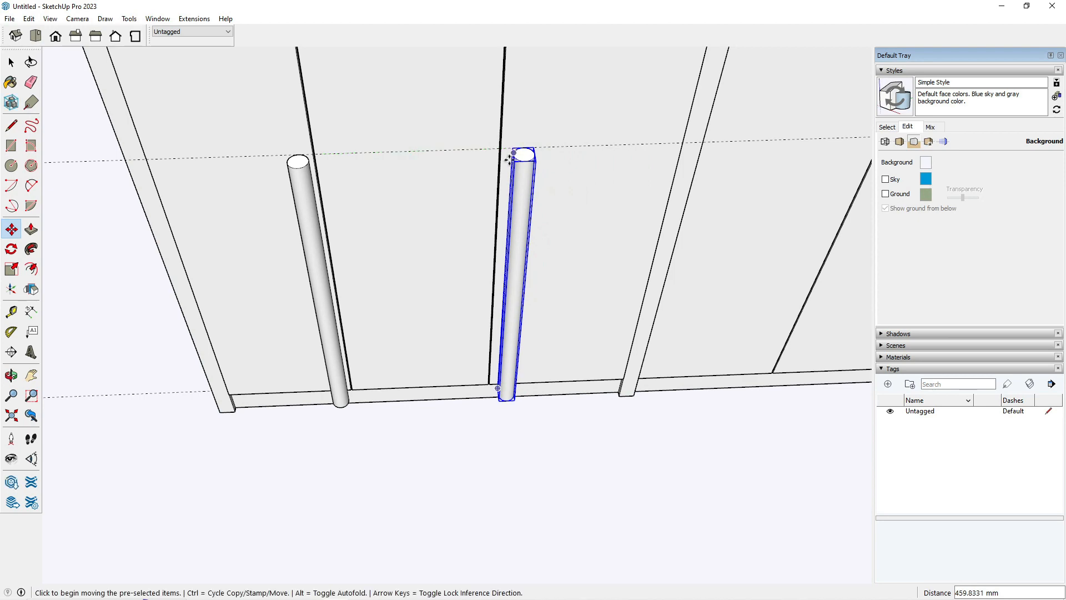
- Copy the cylinder at the second door joint about 950 mm along the guide to just right of the last door joint
{"action": "scroll", "coordinate": [510, 159], "scroll_direction": "down", "scroll_amount": 3}
{"action": "left_click", "coordinate": [523, 162]}
{"action": "key", "text": "ctrl"}
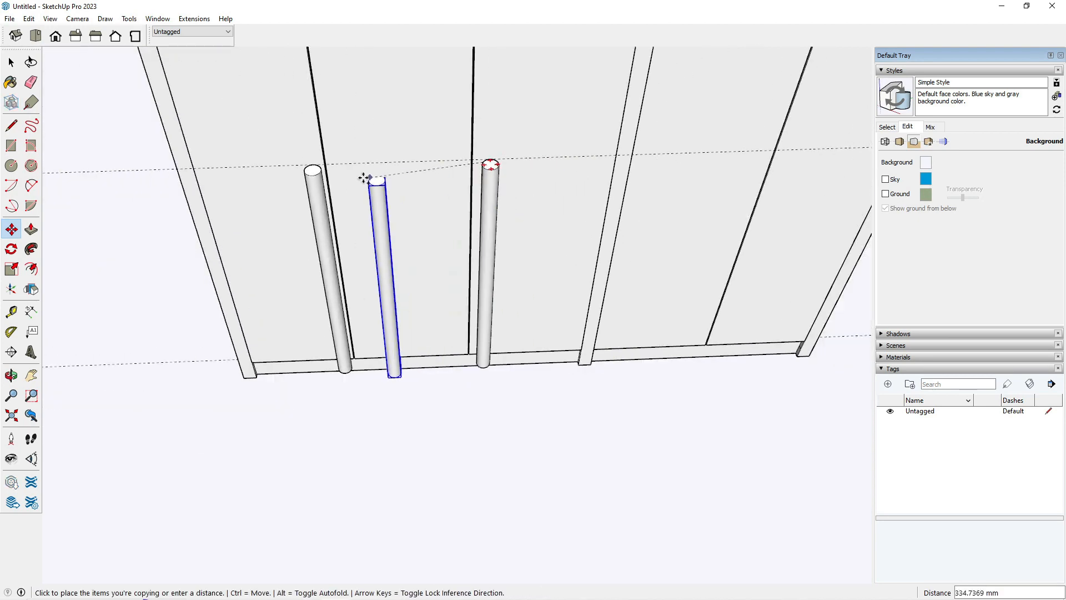
{"action": "scroll", "coordinate": [364, 178], "scroll_direction": "down", "scroll_amount": 2}
{"action": "scroll", "coordinate": [666, 162], "scroll_direction": "up", "scroll_amount": 3}
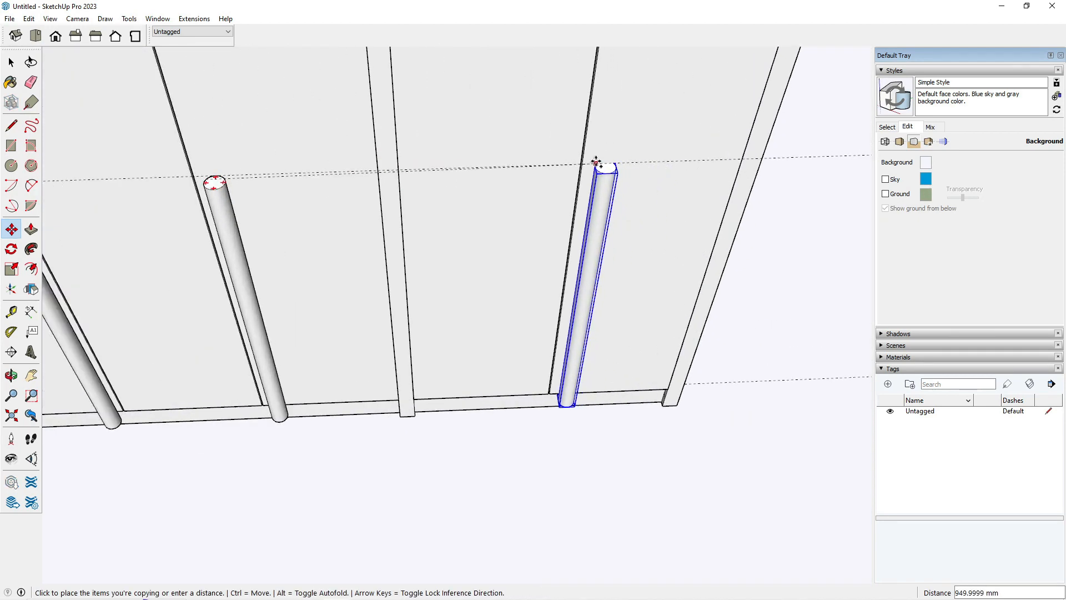
{"action": "left_click", "coordinate": [596, 163]}
- Copy that new cylinder about 109 mm back along the guide to the left side of the last door joint
{"action": "left_click", "coordinate": [614, 163]}
{"action": "key", "text": "ctrl"}
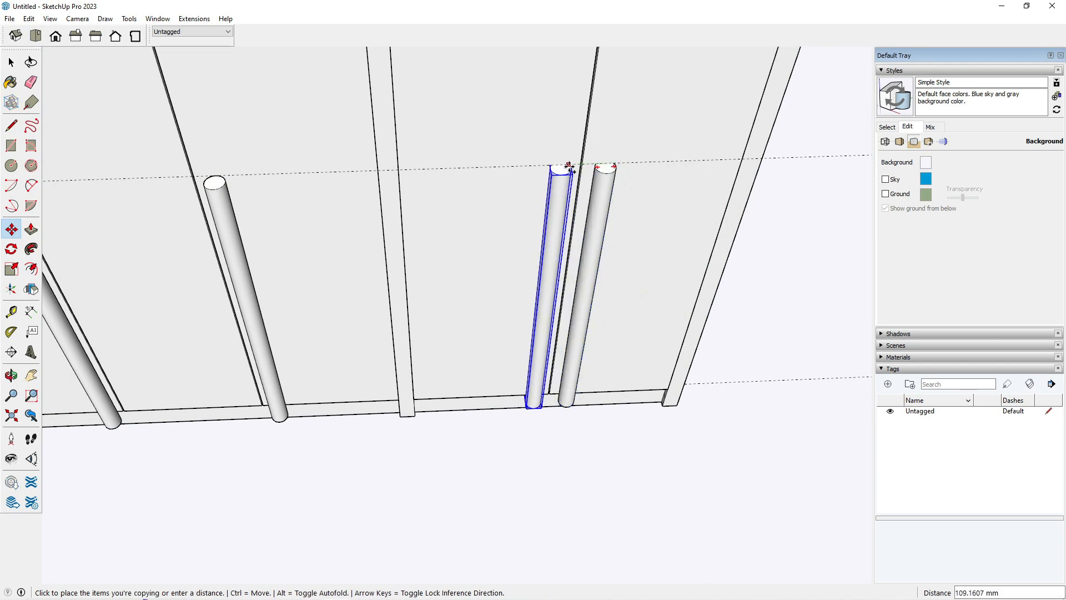
{"action": "left_click", "coordinate": [569, 167]}
- Select the cylinder right of the last door joint and place a vertical guide 25 mm from the right door's joint edge
{"action": "middle_click_drag", "start_coordinate": [547, 167], "coordinate": [605, 224]}
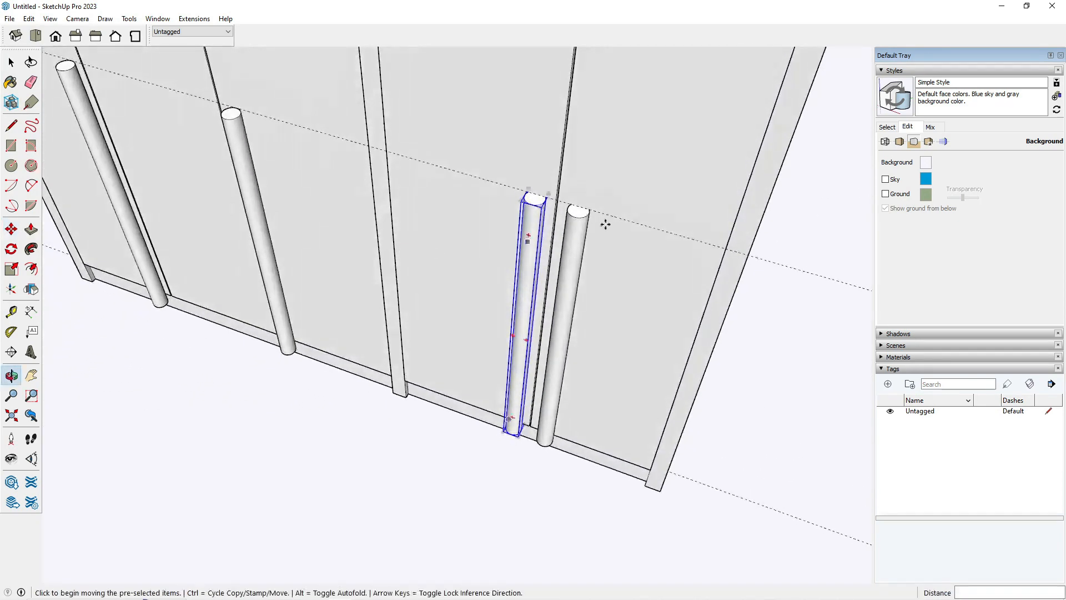
{"action": "scroll", "coordinate": [605, 224], "scroll_direction": "up", "scroll_amount": 6}
{"action": "middle_click_drag", "start_coordinate": [493, 231], "coordinate": [538, 280]}
{"action": "key", "text": "space"}
{"action": "left_click", "coordinate": [527, 204]}
{"action": "middle_click_drag", "start_coordinate": [526, 203], "coordinate": [492, 228]}
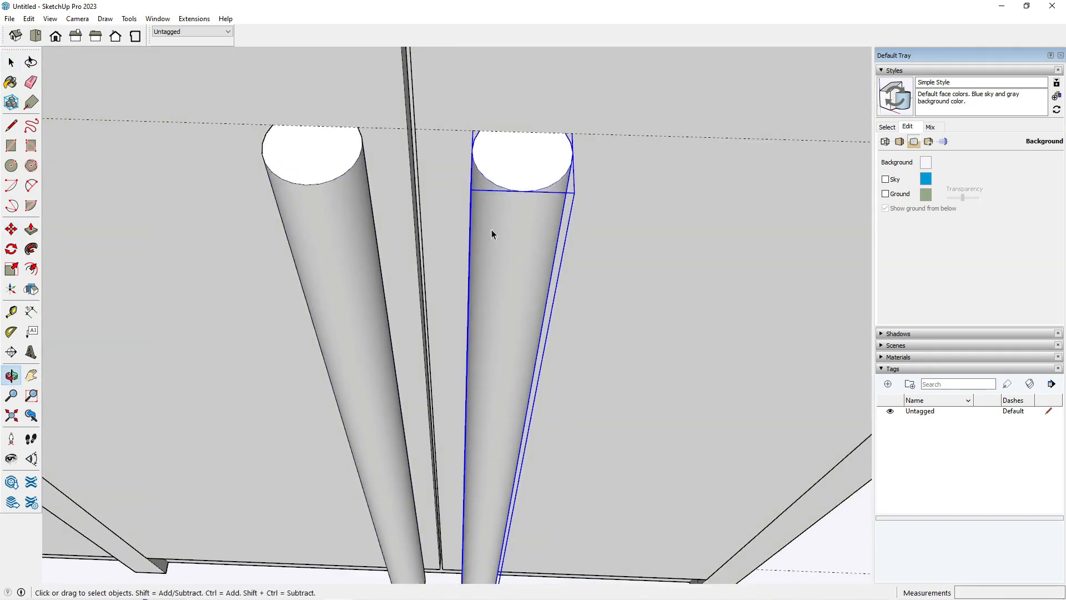
{"action": "scroll", "coordinate": [402, 220], "scroll_direction": "up", "scroll_amount": 2}
{"action": "key", "text": "t"}
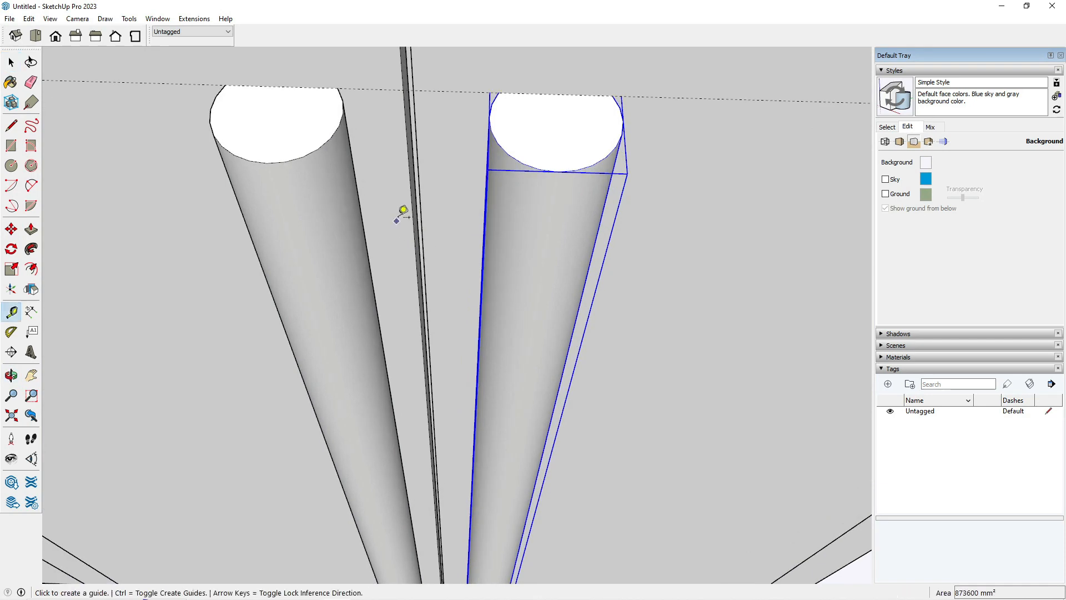
{"action": "left_click", "coordinate": [421, 196]}
{"action": "type", "text": "25"}
{"action": "key", "text": "Return"}
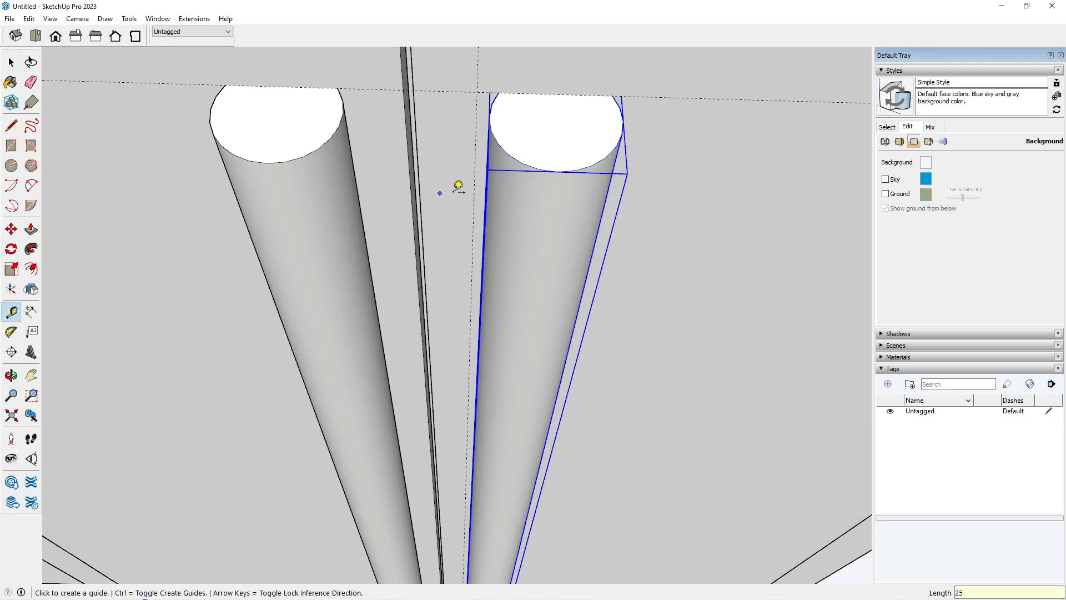
- Move the right cylinder so its top rear bounding corner meets the crossing of the 25 mm guide and the horizontal guide
{"action": "scroll", "coordinate": [454, 193], "scroll_direction": "down", "scroll_amount": 2}
{"action": "key", "text": "space"}
{"action": "scroll", "coordinate": [496, 161], "scroll_direction": "up", "scroll_amount": 3}
{"action": "key", "text": "m"}
{"action": "left_click", "coordinate": [496, 158]}
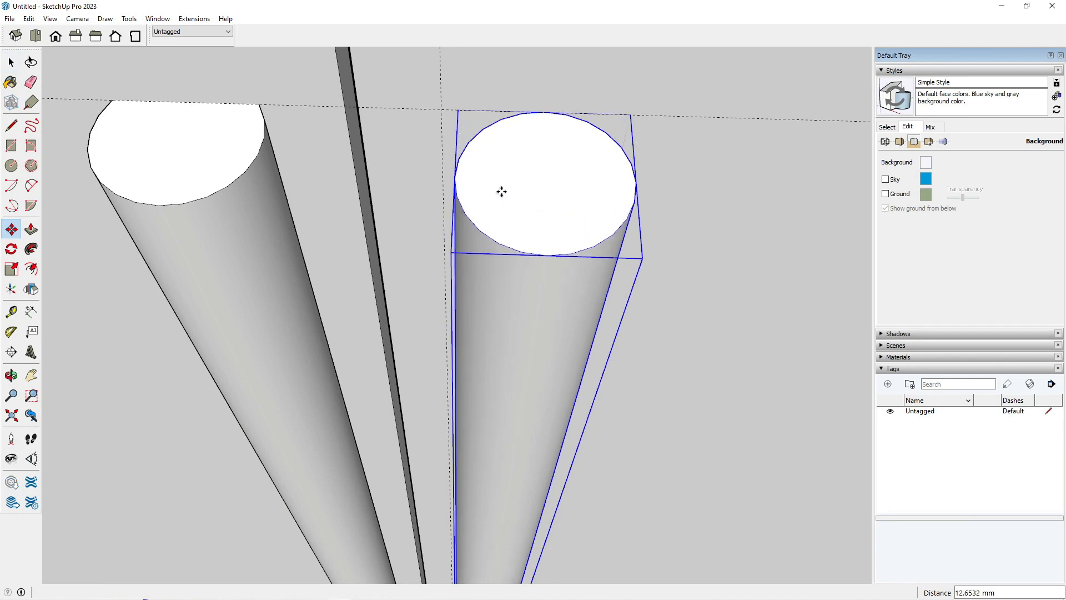
{"action": "left_click", "coordinate": [501, 192]}
{"action": "left_click", "coordinate": [458, 110]}
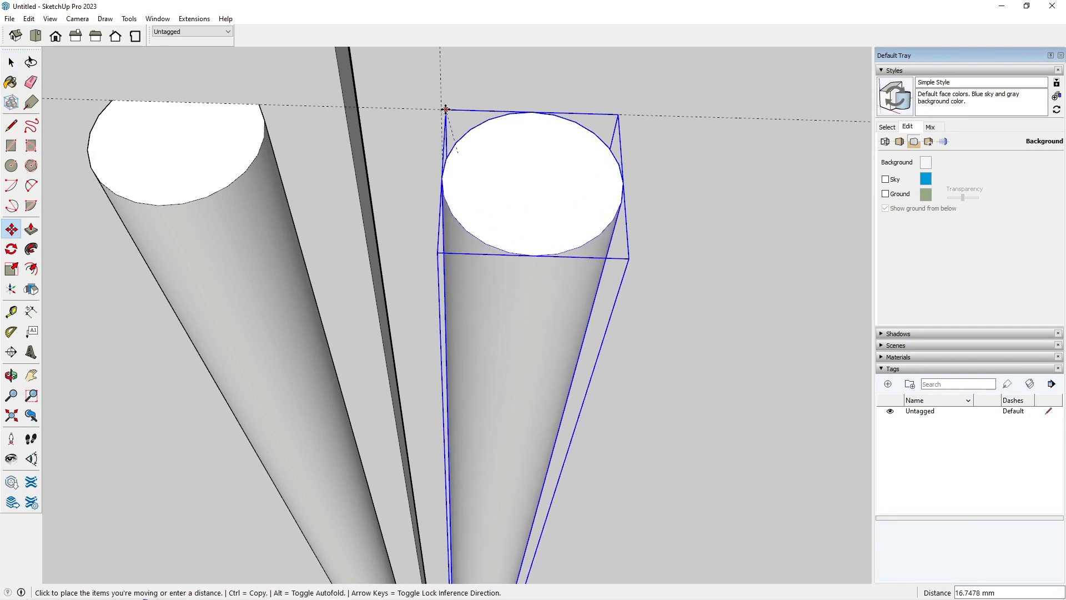
{"action": "left_click", "coordinate": [446, 109]}
- Select the cylinder on the left side of the last door joint
{"action": "scroll", "coordinate": [500, 219], "scroll_direction": "down", "scroll_amount": 5}
{"action": "key", "text": "space"}
{"action": "left_click", "coordinate": [358, 204]}
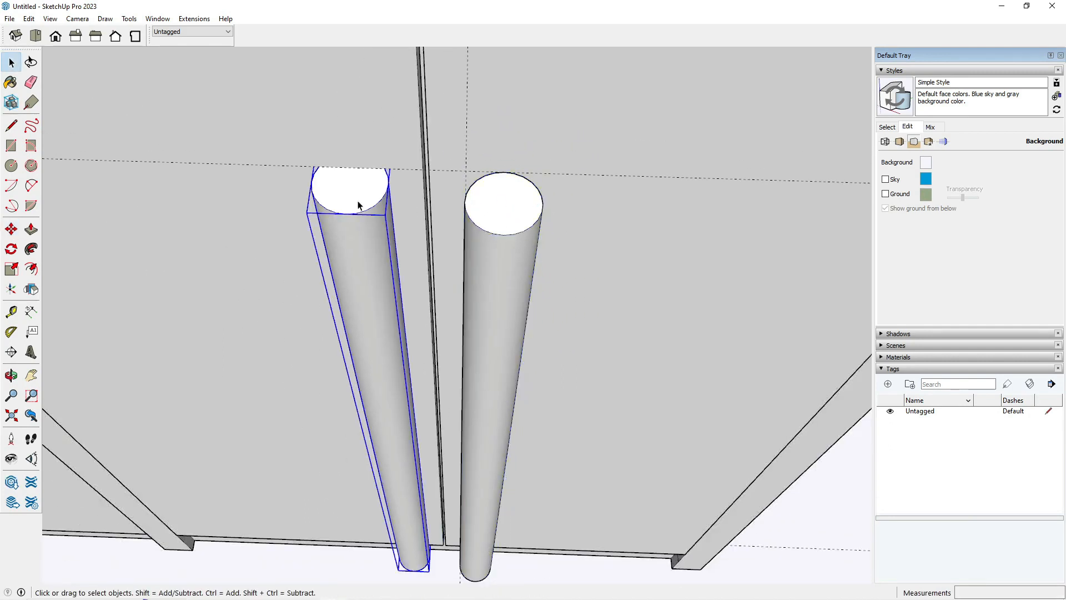
{"action": "key", "text": "m"}
{"action": "left_click", "coordinate": [391, 154]}
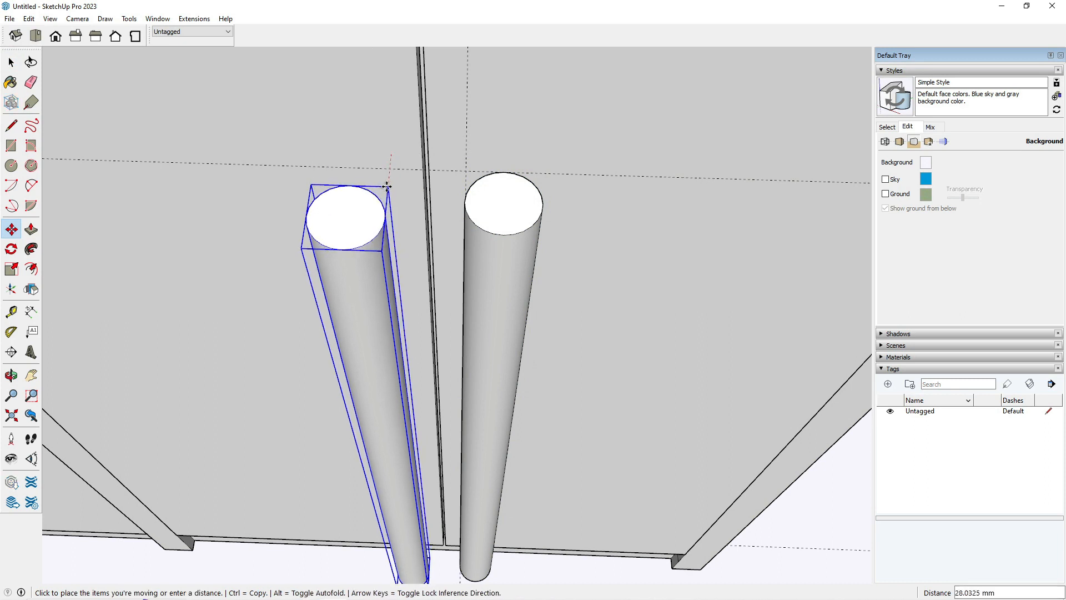
{"action": "key", "text": "Escape"}
- Place a vertical guide 25 mm to the left of the last door joint, measured from the left door's edge
{"action": "key", "text": "t"}
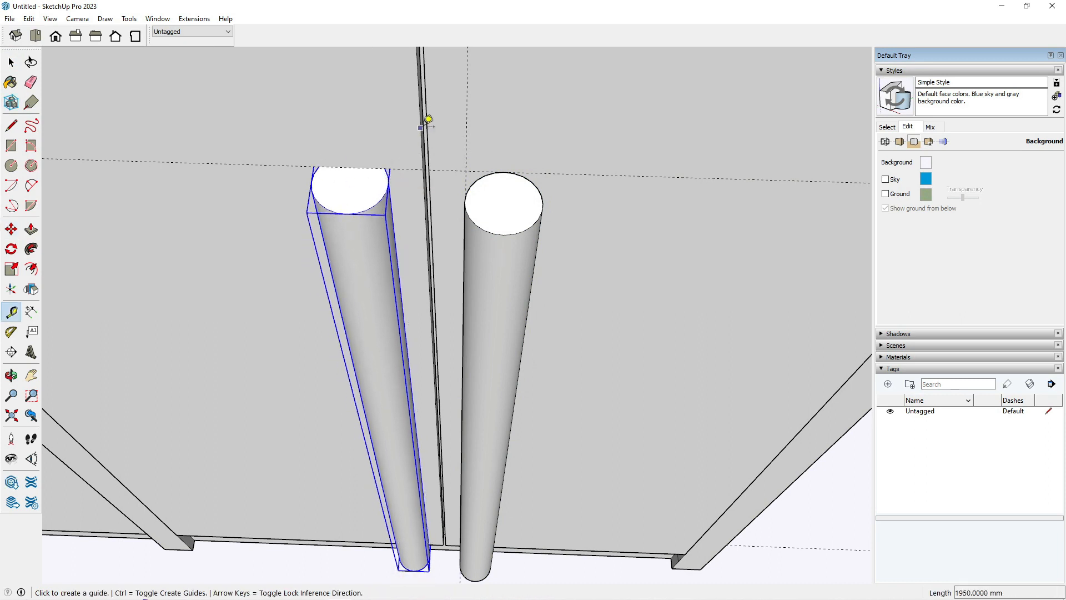
{"action": "type", "text": "25"}
{"action": "key", "text": "Return"}
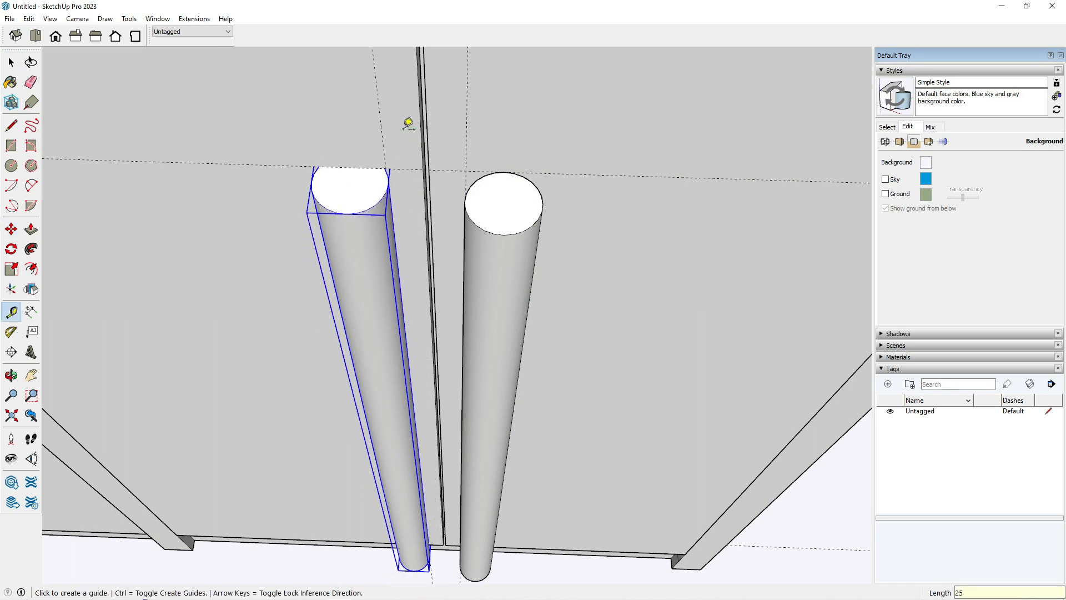
- Move the left cylinder so its top rear bounding corner meets the crossing of its 25 mm guide and the horizontal guide
{"action": "key", "text": "space"}
{"action": "middle_click_drag", "start_coordinate": [359, 200], "coordinate": [364, 207]}
{"action": "key", "text": "m"}
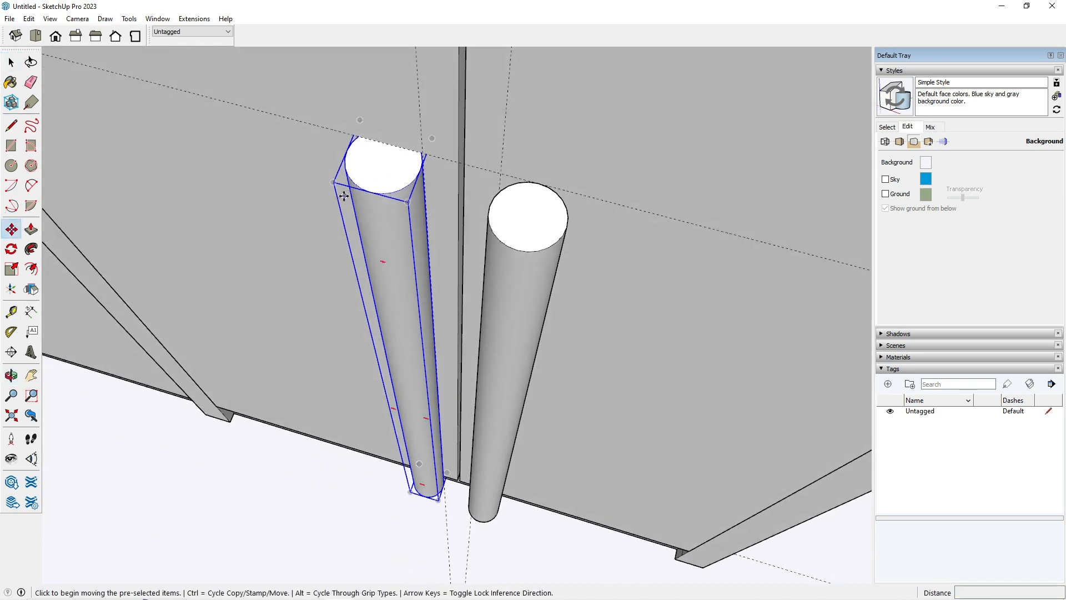
{"action": "left_click", "coordinate": [416, 161]}
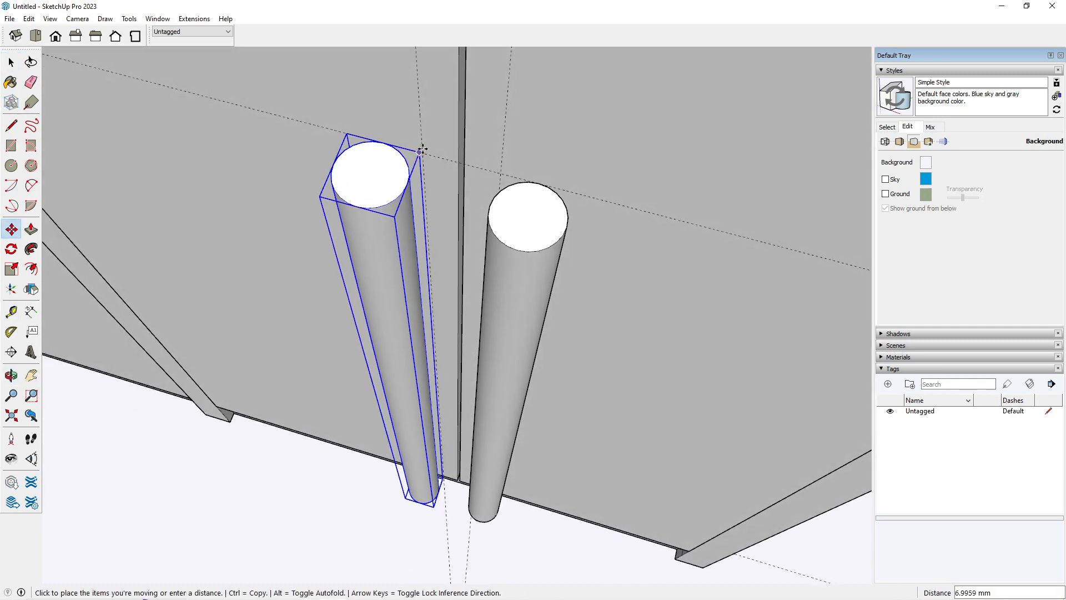
{"action": "left_click", "coordinate": [423, 154]}
{"action": "key", "text": "space"}
{"action": "middle_click_drag", "start_coordinate": [427, 161], "coordinate": [556, 176]}
{"action": "left_click", "coordinate": [555, 176]}
{"action": "scroll", "coordinate": [283, 208], "scroll_direction": "up", "scroll_amount": 3}
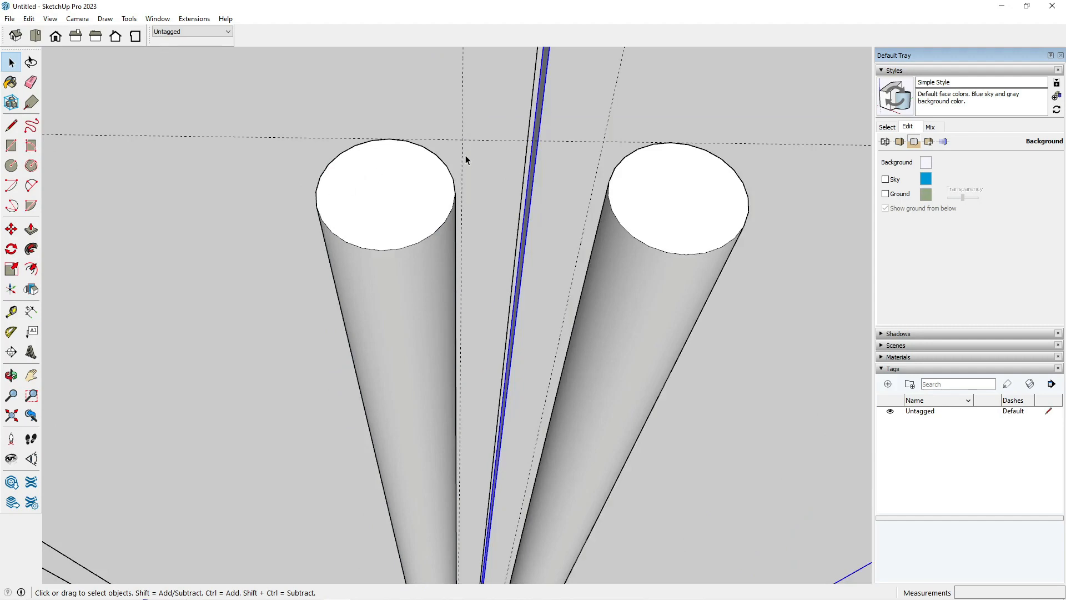
- Select the cylinder beside the first door joint and place a vertical guide 25 mm to the right of that joint
{"action": "scroll", "coordinate": [536, 157], "scroll_direction": "down", "scroll_amount": 8}
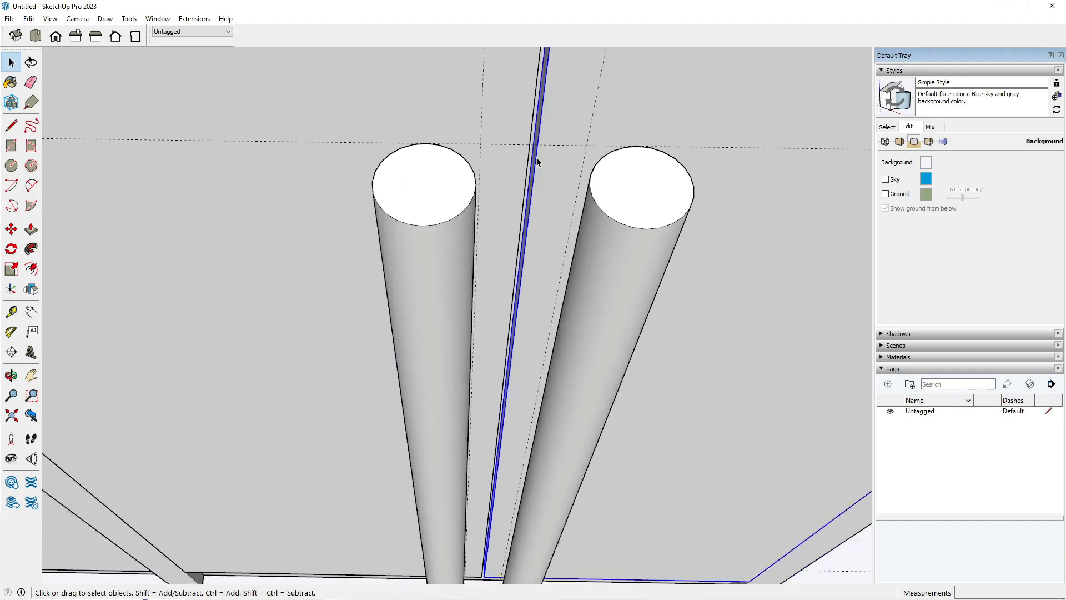
{"action": "middle_click_drag", "start_coordinate": [489, 166], "coordinate": [310, 299]}
{"action": "scroll", "coordinate": [266, 169], "scroll_direction": "up", "scroll_amount": 3}
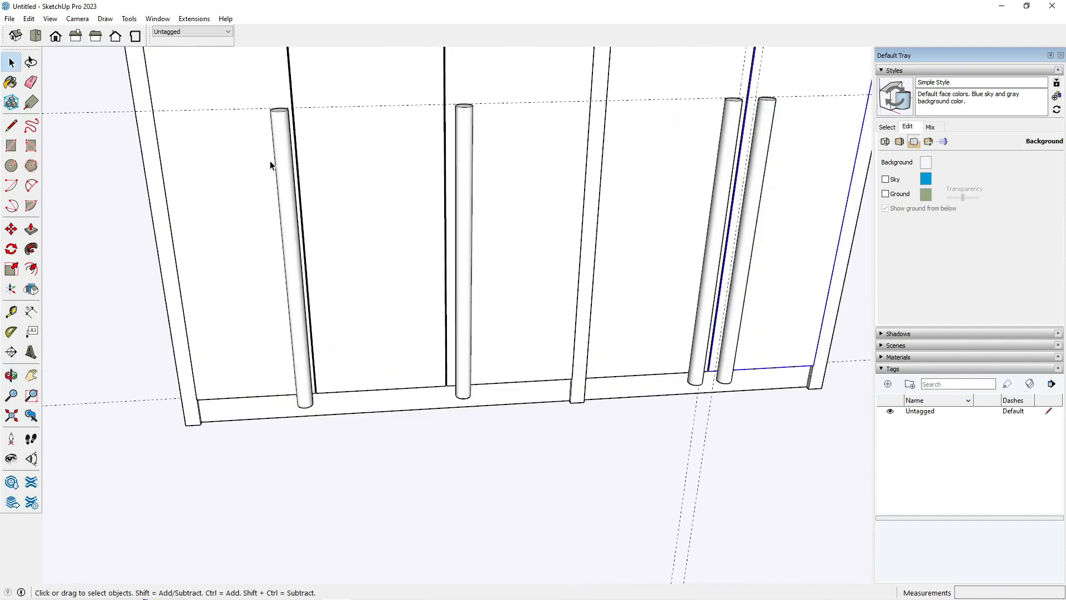
{"action": "left_click", "coordinate": [292, 146]}
{"action": "middle_click_drag", "start_coordinate": [339, 122], "coordinate": [314, 281]}
{"action": "key", "text": "m"}
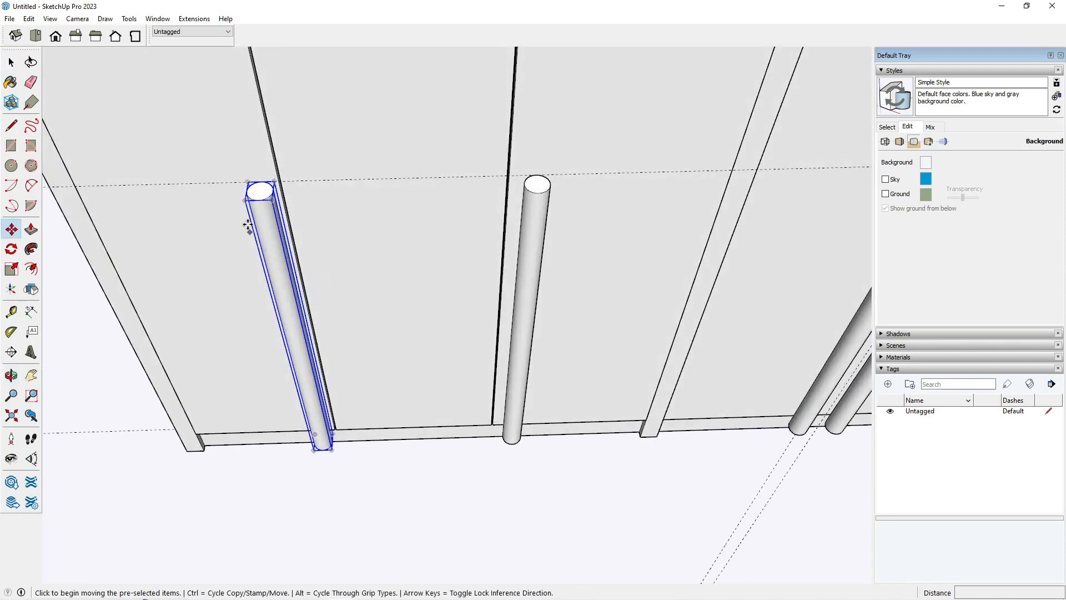
{"action": "scroll", "coordinate": [248, 216], "scroll_direction": "up", "scroll_amount": 4}
{"action": "key", "text": "space"}
{"action": "key", "text": "t"}
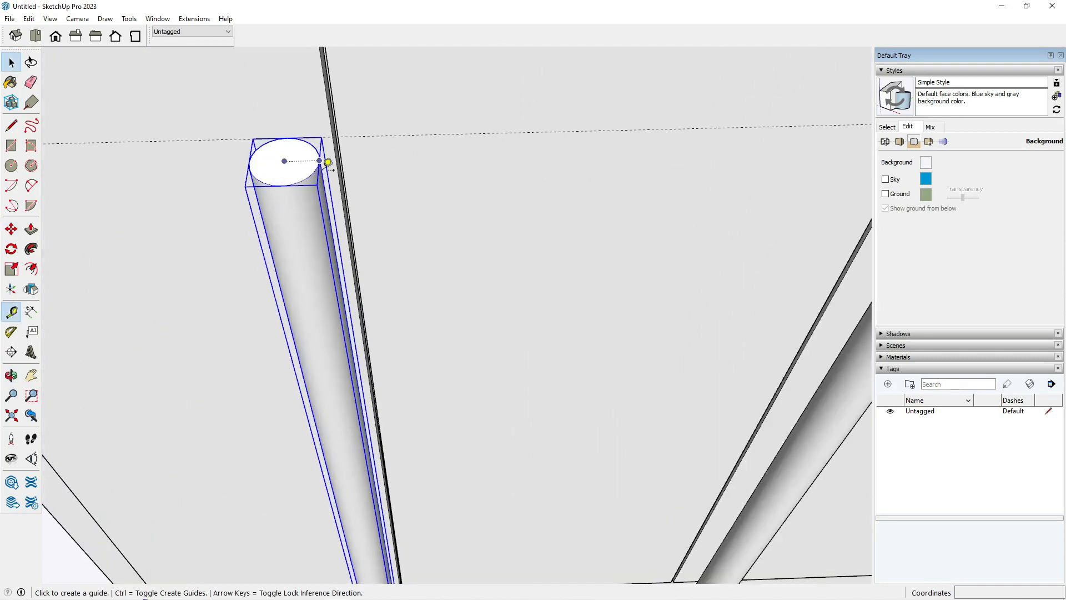
{"action": "left_click", "coordinate": [345, 183]}
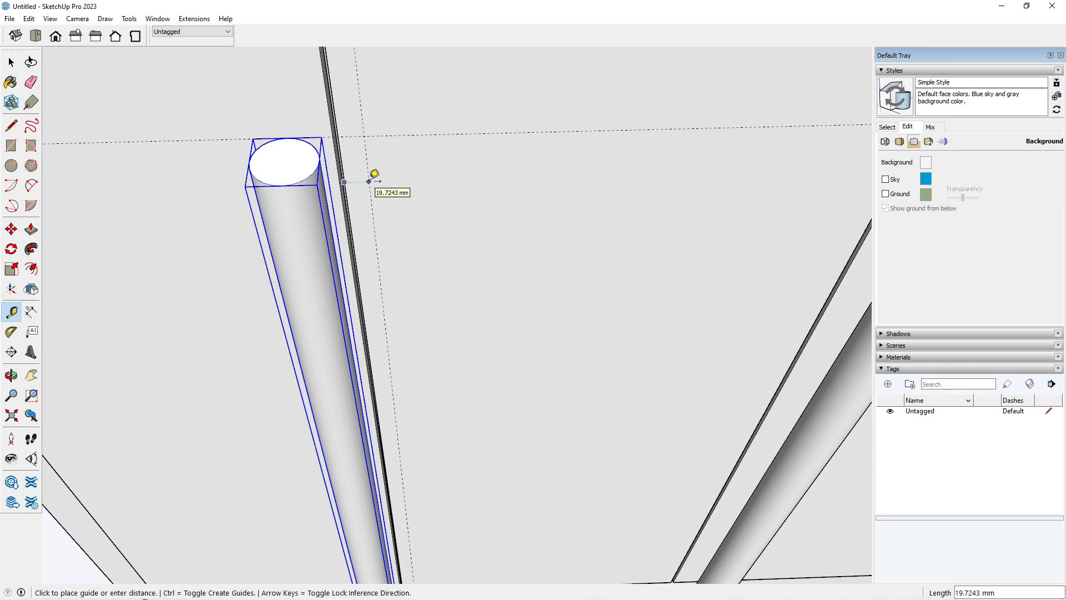
{"action": "left_click", "coordinate": [370, 180]}
- Place a vertical guide 25 mm to the left of the first door joint, measured from the left door's edge
{"action": "scroll", "coordinate": [364, 146], "scroll_direction": "up", "scroll_amount": 1}
{"action": "left_click", "coordinate": [327, 98]}
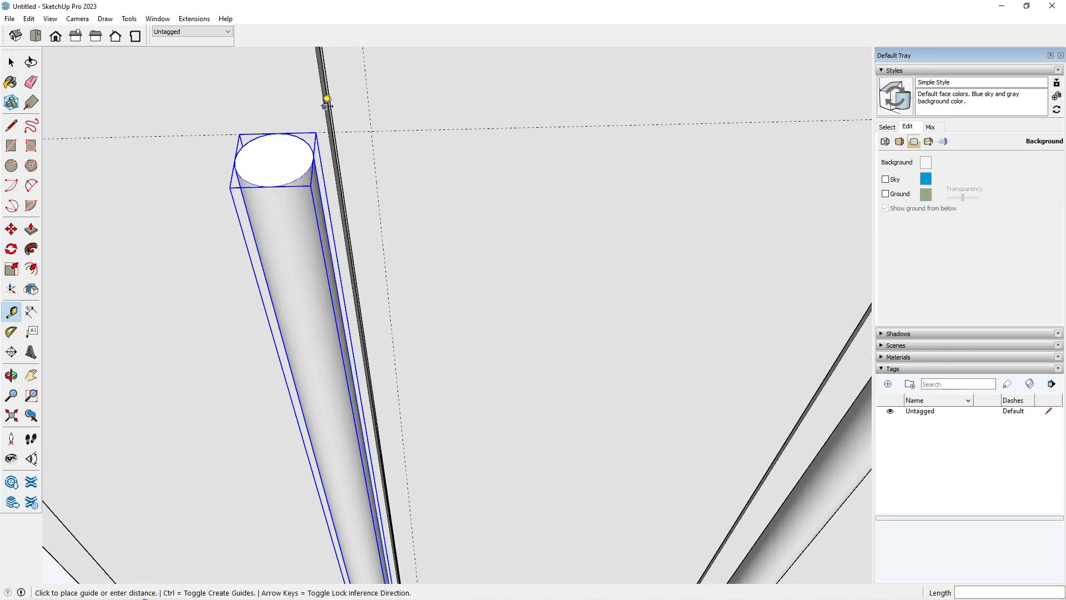
{"action": "left_click", "coordinate": [303, 102]}
{"action": "key", "text": "space"}
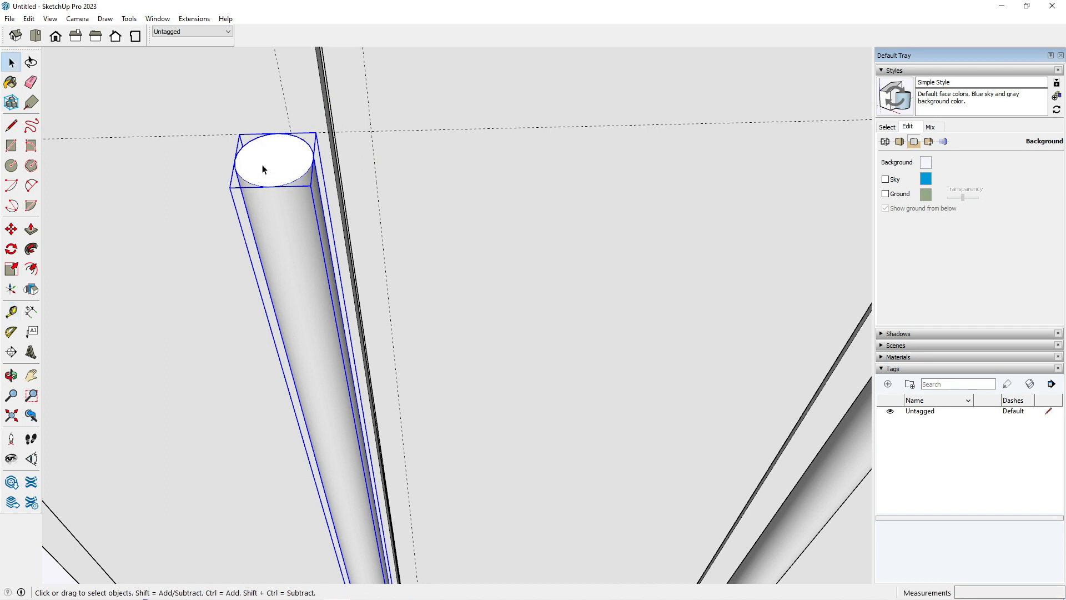
- Move the selected cylinder so its top rear right bounding corner meets the crossing of the left guide and the horizontal guide
{"action": "key", "text": "m"}
{"action": "left_click", "coordinate": [316, 134]}
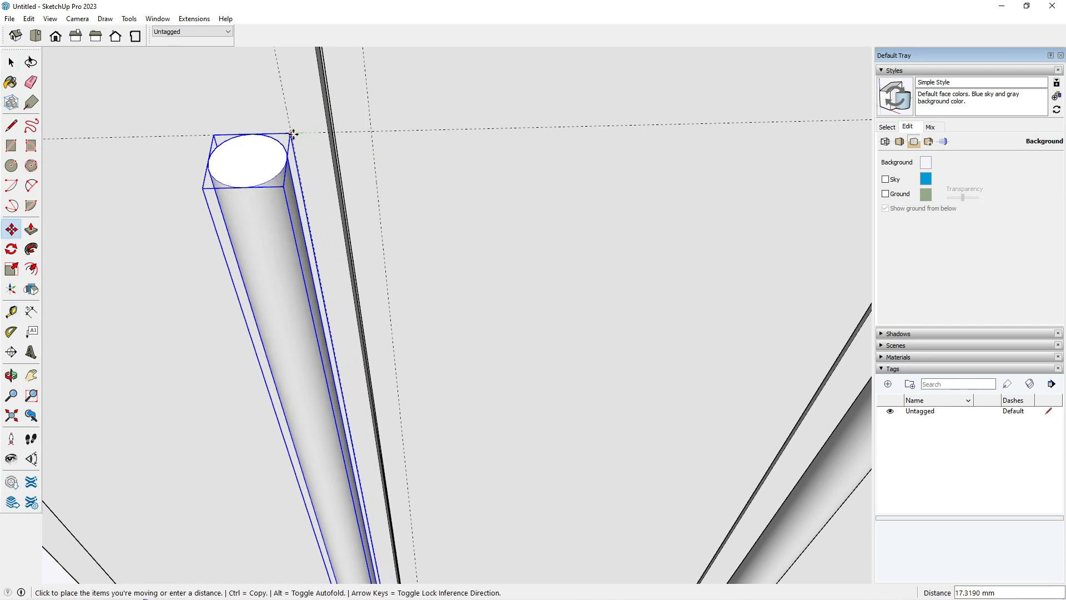
{"action": "left_click", "coordinate": [290, 134]}
- Copy the cylinder across the first joint so its top rear left bounding corner meets the right guide and the horizontal guide
{"action": "key", "text": "ctrl"}
{"action": "left_click", "coordinate": [214, 135]}
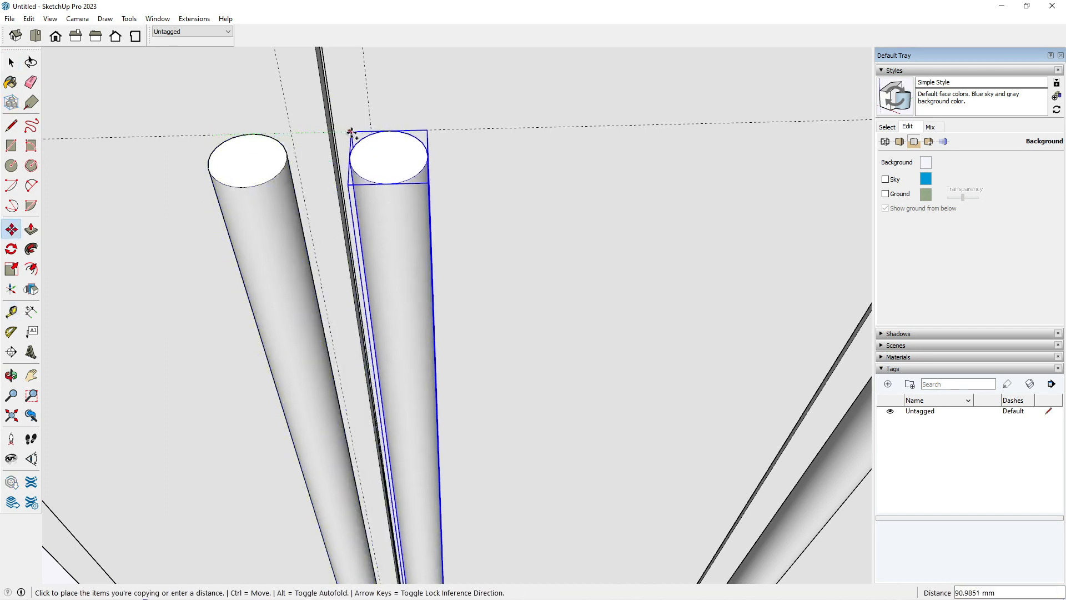
{"action": "left_click", "coordinate": [371, 131]}
{"action": "scroll", "coordinate": [301, 144], "scroll_direction": "down", "scroll_amount": 5}
{"action": "key", "text": "space"}
- Place a vertical guide 25 mm to the right of the second door joint, measured from the third door's edge
{"action": "scroll", "coordinate": [564, 155], "scroll_direction": "up", "scroll_amount": 5}
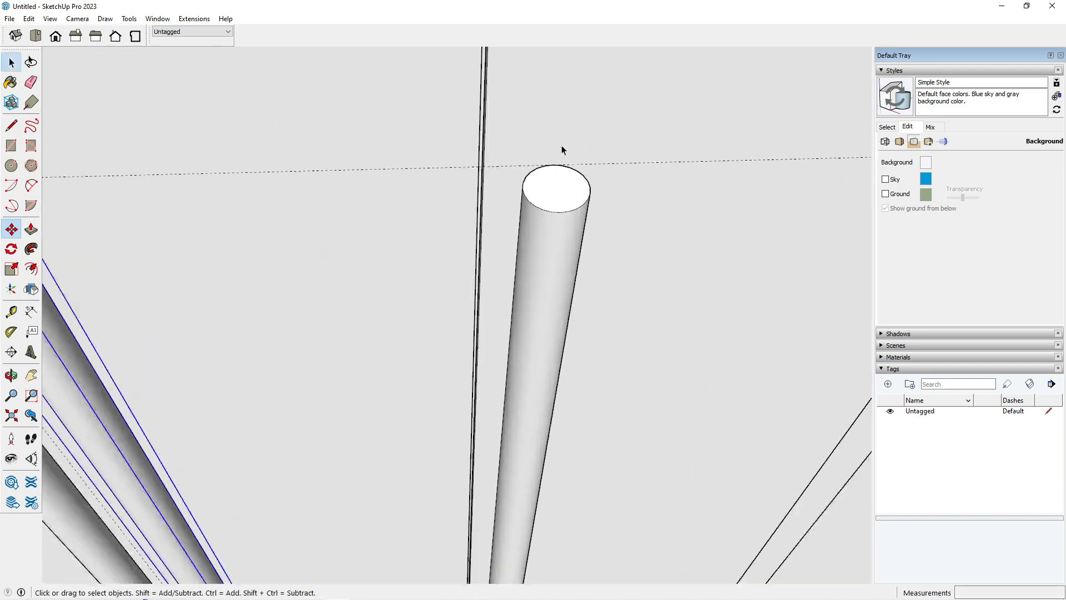
{"action": "left_click", "coordinate": [460, 206]}
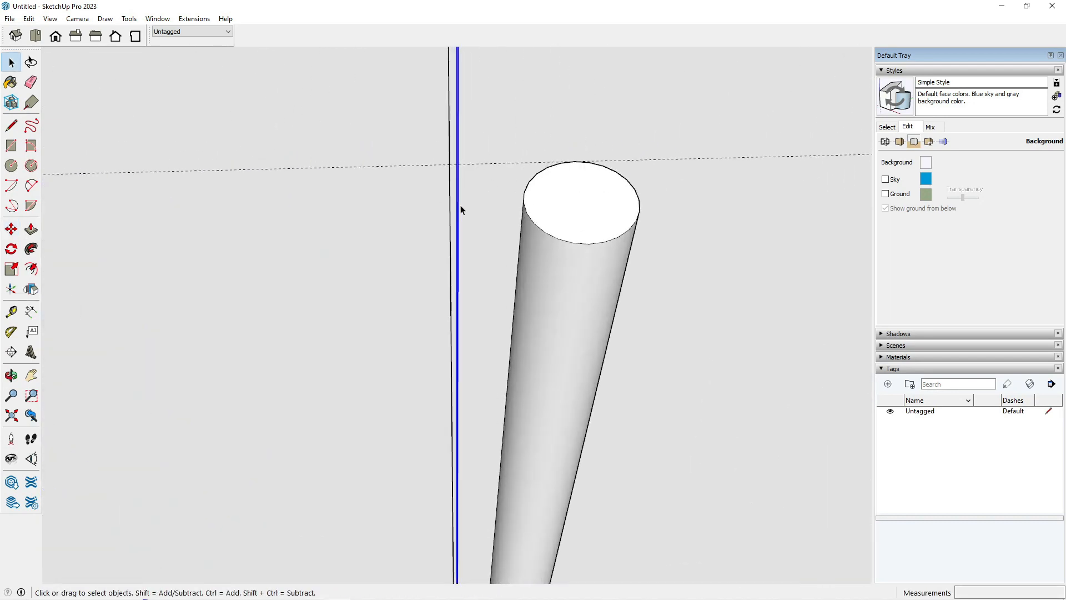
{"action": "key", "text": "t"}
{"action": "left_click", "coordinate": [458, 207]}
{"action": "left_click", "coordinate": [499, 196]}
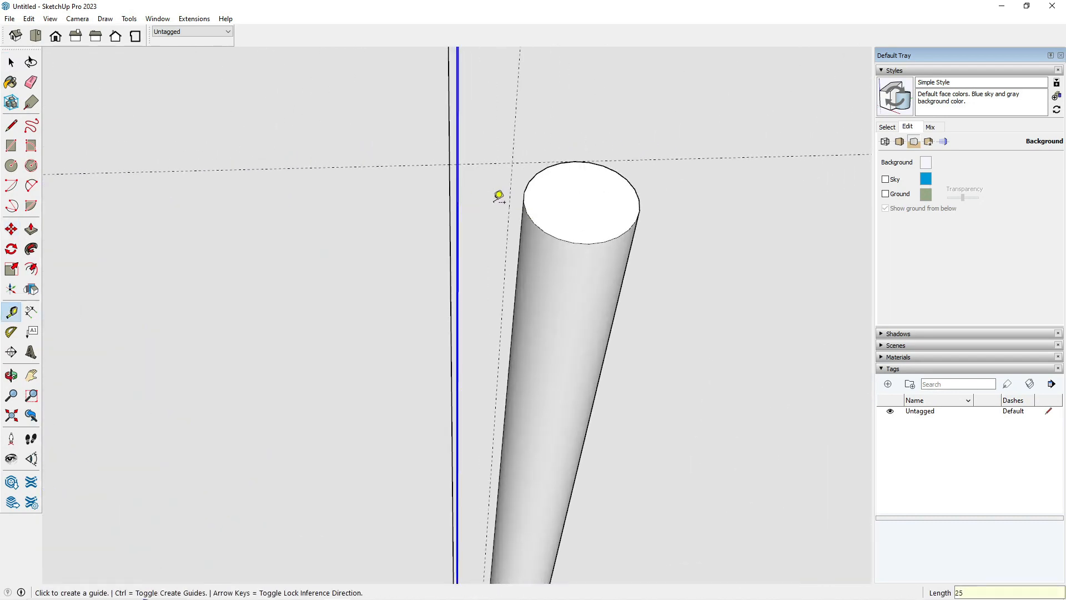
{"action": "key", "text": "space"}
- Move the third door's cylinder so its top rear left bounding corner meets the crossing of its guide and the horizontal guide
{"action": "left_click", "coordinate": [586, 218]}
{"action": "key", "text": "m"}
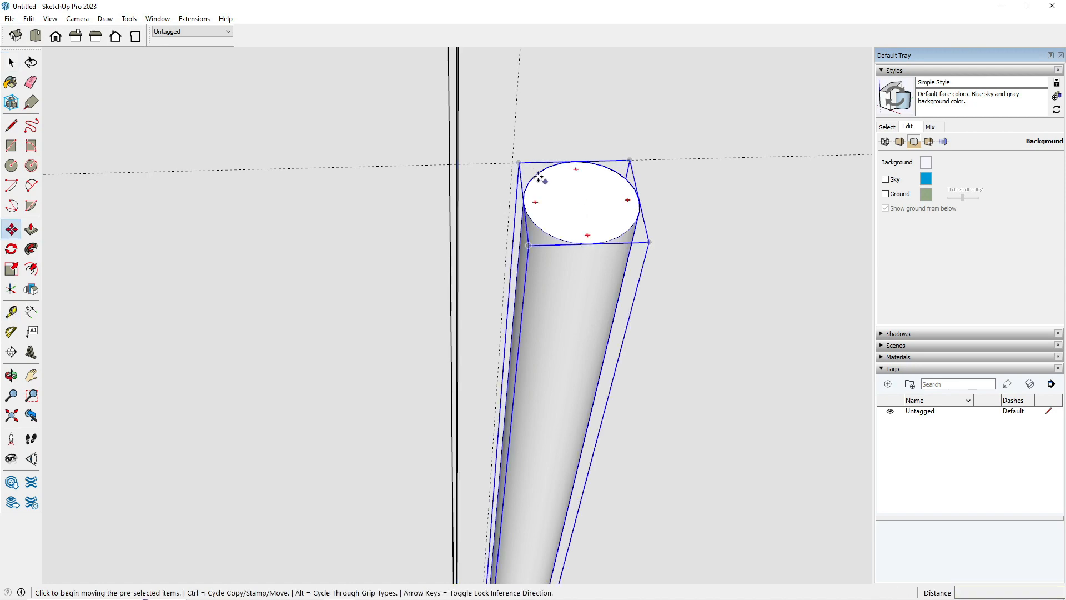
{"action": "left_click", "coordinate": [519, 163]}
{"action": "left_click", "coordinate": [512, 162]}
- Erase all the horizontal and vertical construction guides around the wardrobe
{"action": "scroll", "coordinate": [503, 228], "scroll_direction": "down", "scroll_amount": 1}
{"action": "scroll", "coordinate": [495, 242], "scroll_direction": "down", "scroll_amount": 12}
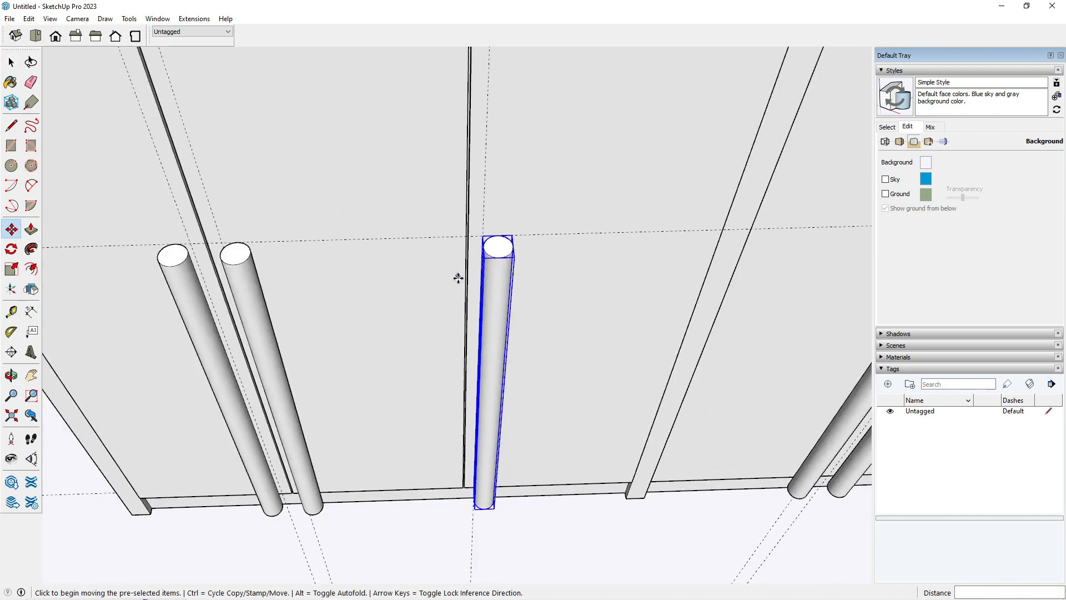
{"action": "mouse_move", "coordinate": [547, 441]}
{"action": "middle_mouse_down"}
{"action": "mouse_move", "coordinate": [727, 251]}
{"action": "mouse_move", "coordinate": [626, 230]}
{"action": "mouse_move", "coordinate": [597, 262]}
{"action": "middle_mouse_up"}
{"action": "key", "text": "e"}
{"action": "left_click", "coordinate": [594, 311]}
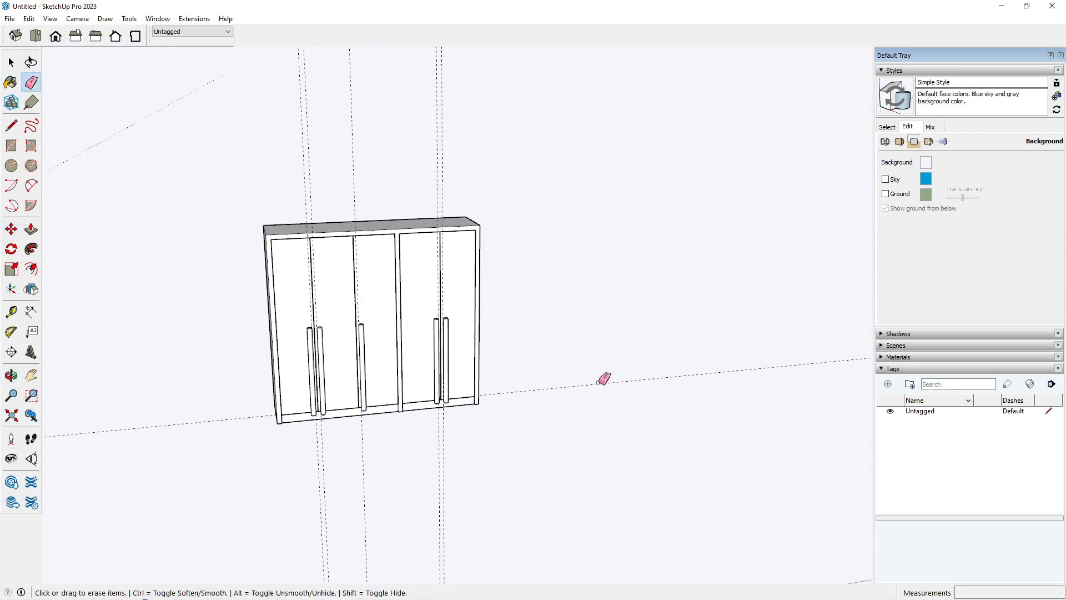
{"action": "left_click", "coordinate": [600, 383]}
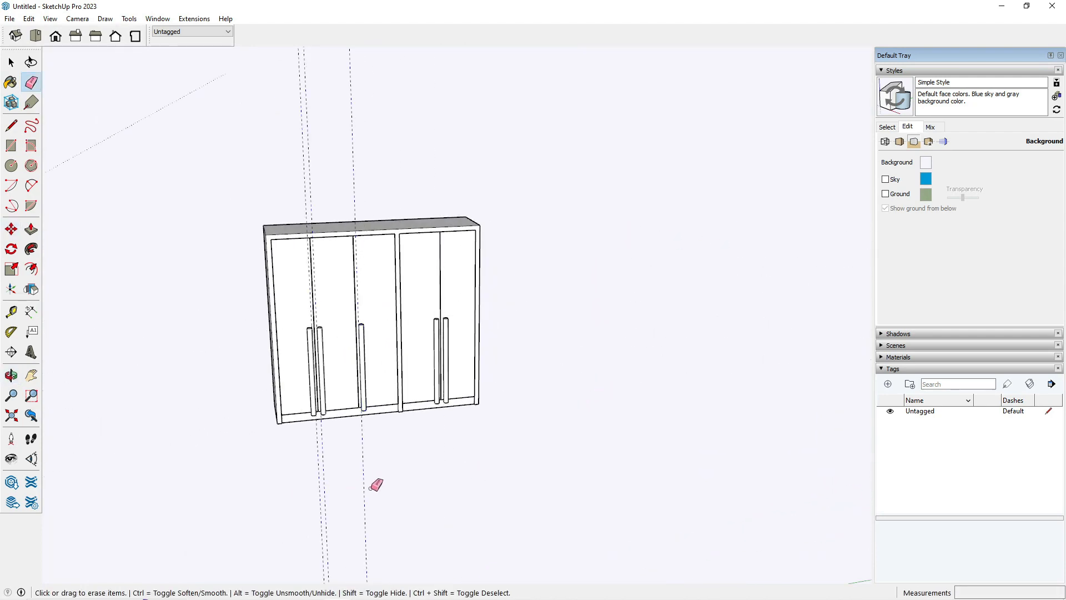
{"action": "scroll", "coordinate": [267, 302], "scroll_direction": "up", "scroll_amount": 3}
{"action": "mouse_move", "coordinate": [266, 303]}
{"action": "middle_mouse_down"}
{"action": "mouse_move", "coordinate": [243, 328]}
{"action": "mouse_move", "coordinate": [281, 311]}
{"action": "mouse_move", "coordinate": [233, 279]}
{"action": "mouse_move", "coordinate": [232, 448]}
{"action": "middle_mouse_up"}
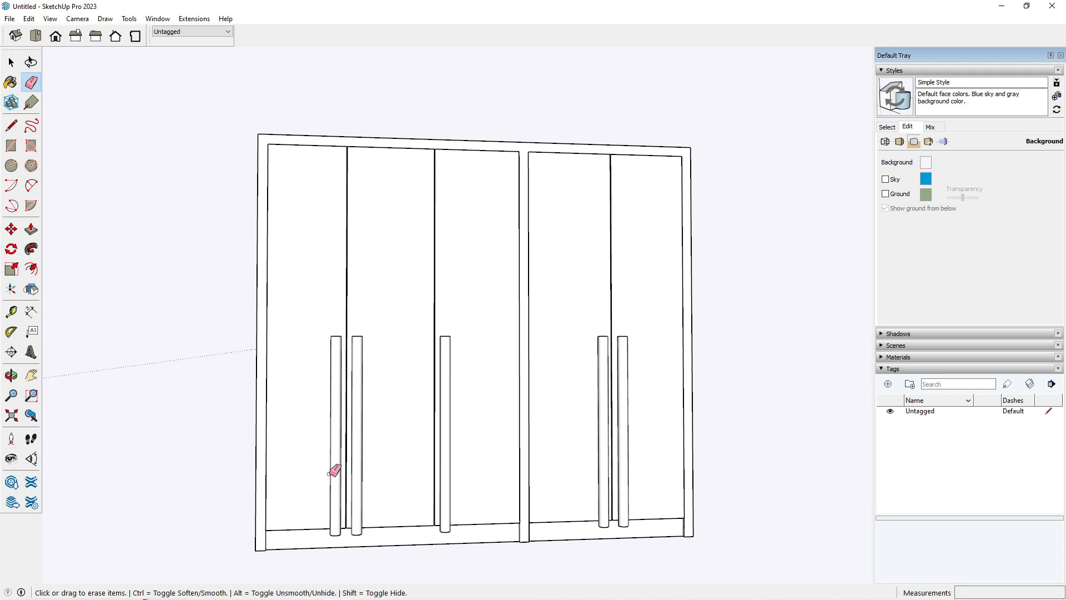
- Select all five handle cylinders and shorten them together by scaling their lower ends upward along the blue axis, then deselect them
{"action": "key", "text": "space"}
{"action": "left_click", "coordinate": [336, 491]}
{"action": "left_click", "coordinate": [360, 498], "text": "ctrl"}
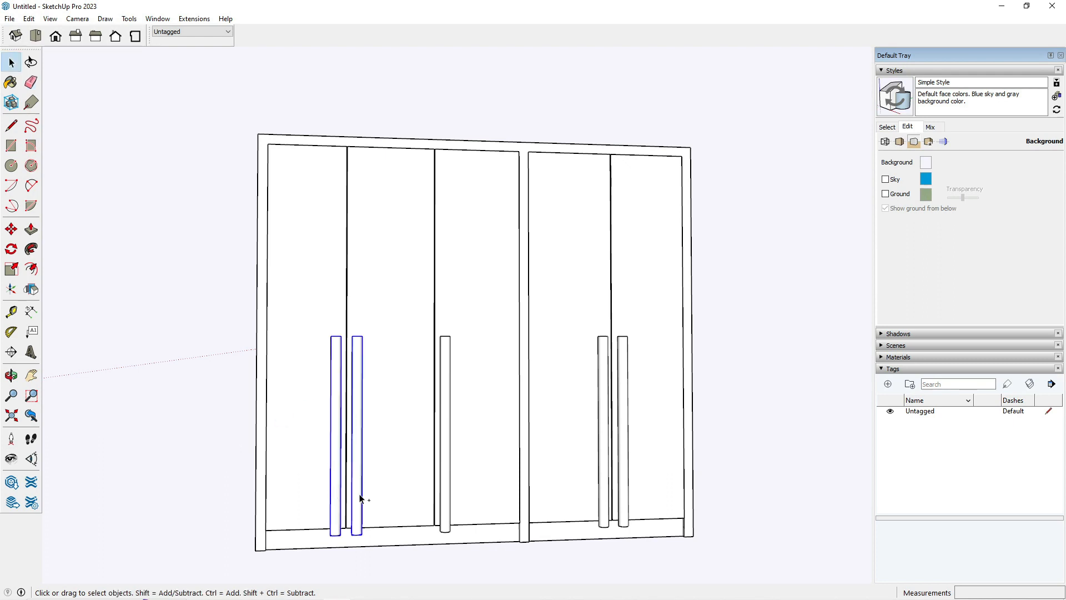
{"action": "left_click", "coordinate": [452, 501], "text": "ctrl"}
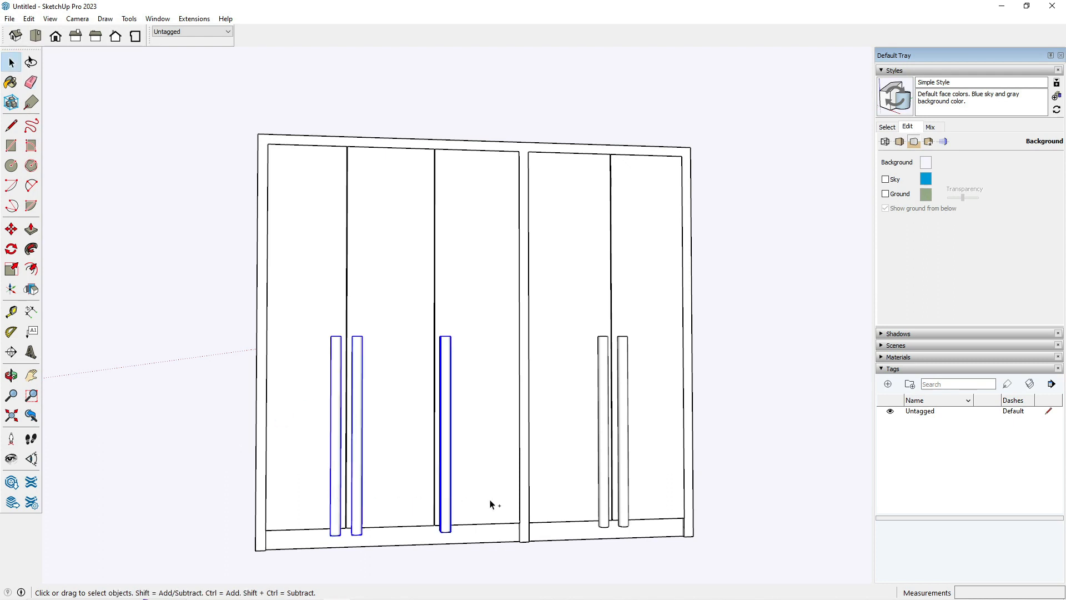
{"action": "left_click", "coordinate": [607, 502], "text": "ctrl"}
{"action": "left_click", "coordinate": [626, 499], "text": "ctrl"}
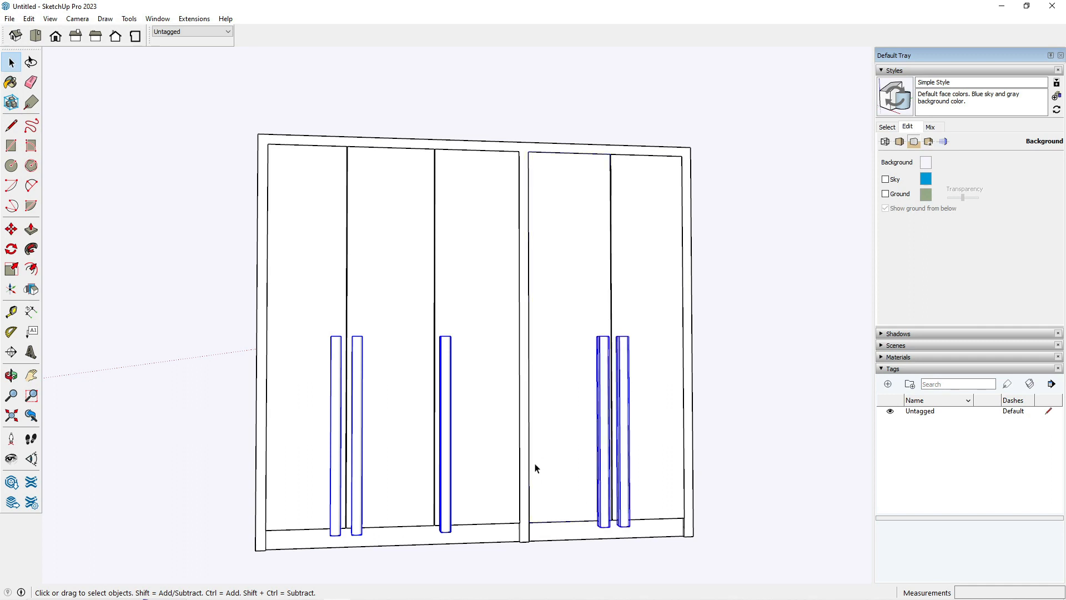
{"action": "key", "text": "s"}
{"action": "middle_click_drag", "start_coordinate": [496, 512], "coordinate": [477, 530]}
{"action": "left_click", "coordinate": [474, 530]}
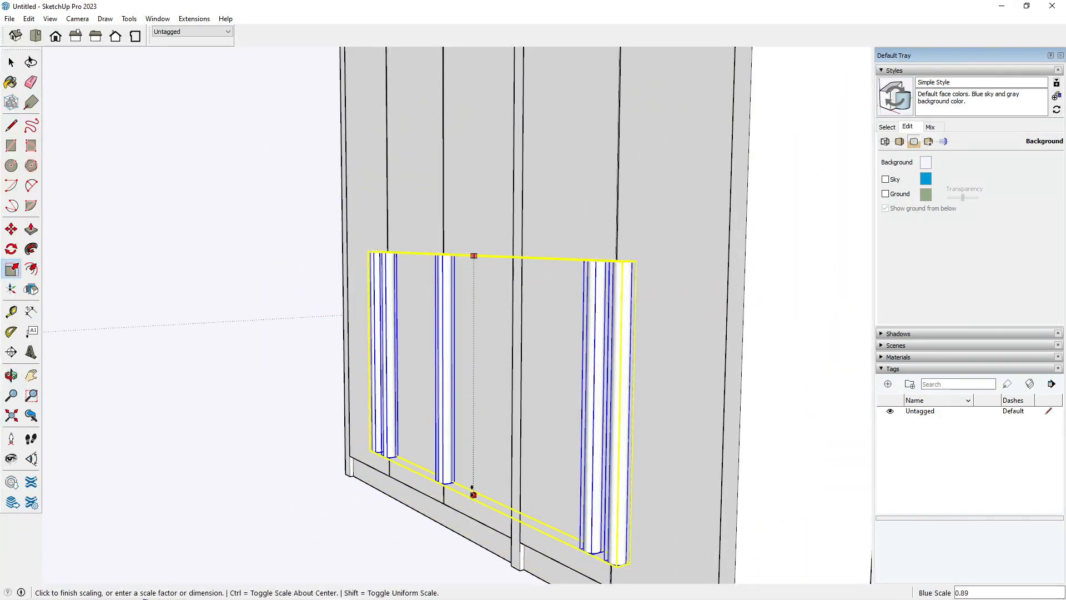
{"action": "left_click", "coordinate": [473, 465]}
{"action": "key", "text": "space"}
{"action": "left_click", "coordinate": [396, 534]}
- Put away the style settings and bring up the Stone material library
{"action": "middle_click_drag", "start_coordinate": [396, 534], "coordinate": [655, 567]}
{"action": "scroll", "coordinate": [480, 540], "scroll_direction": "down", "scroll_amount": 1}
{"action": "scroll", "coordinate": [481, 539], "scroll_direction": "down", "scroll_amount": 2}
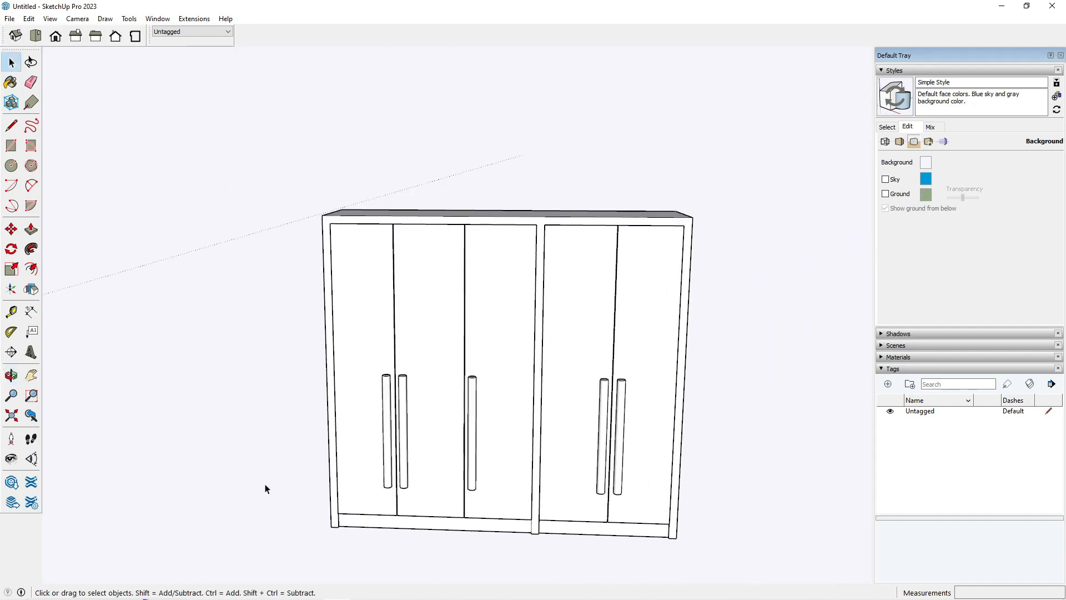
{"action": "middle_click_drag", "start_coordinate": [265, 488], "coordinate": [419, 485]}
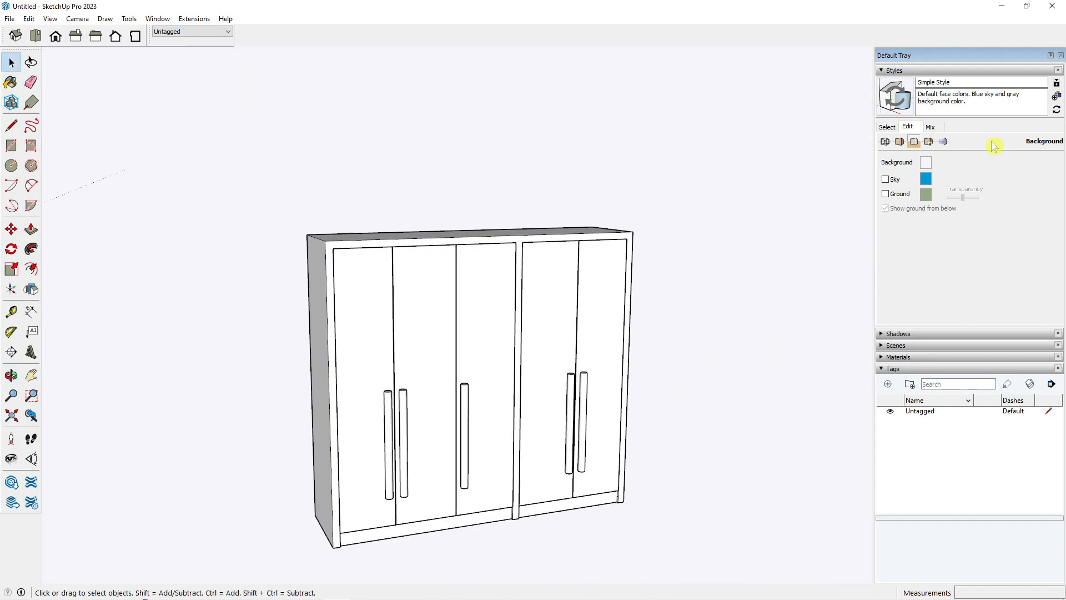
{"action": "left_click", "coordinate": [887, 127]}
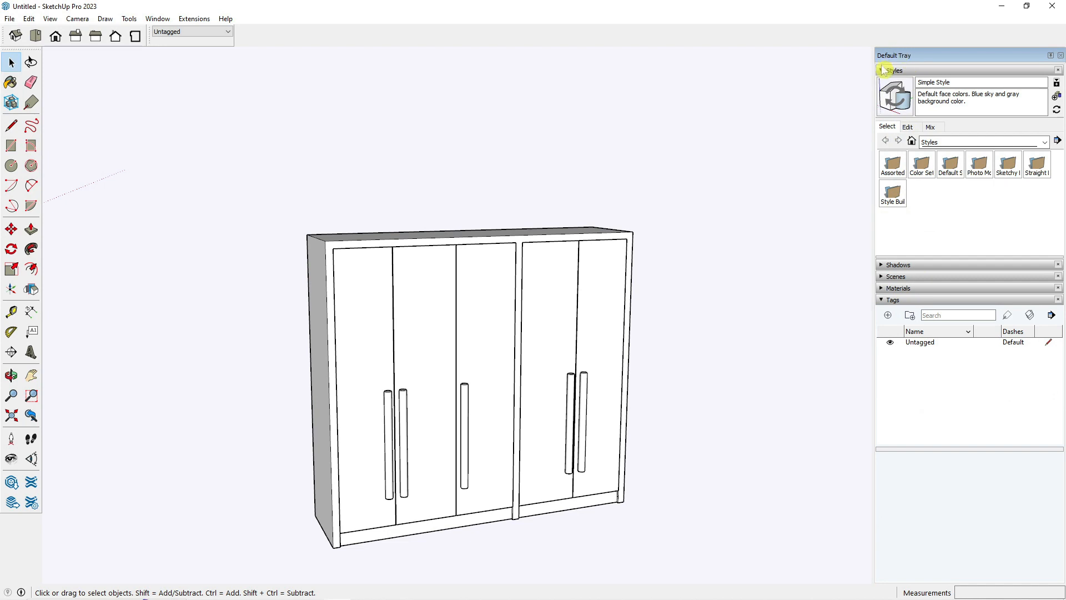
{"action": "left_click", "coordinate": [884, 71]}
{"action": "left_click", "coordinate": [897, 106]}
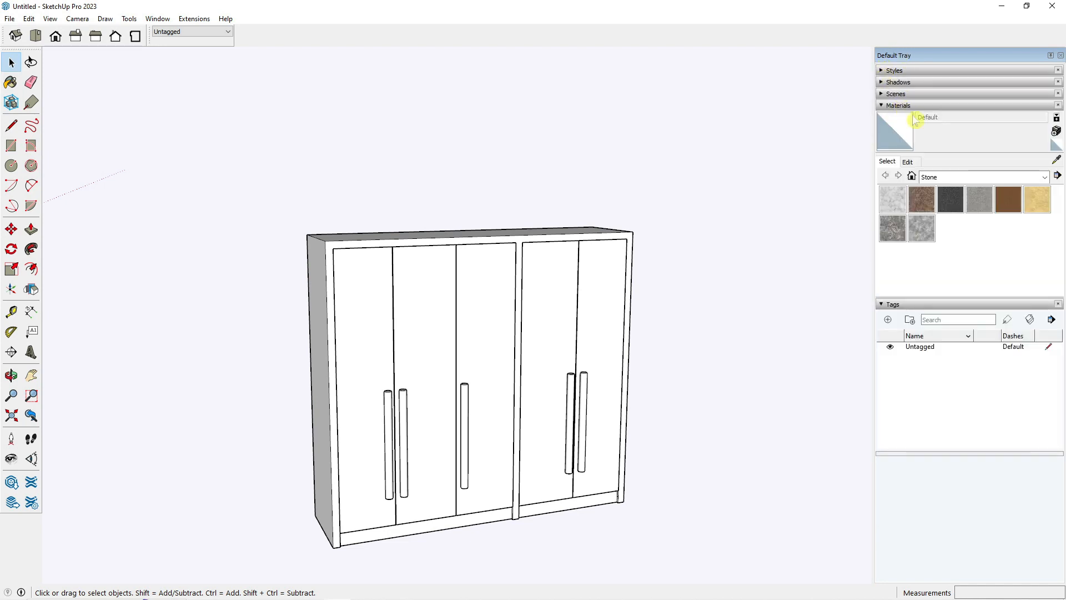
{"action": "left_click", "coordinate": [907, 162]}
{"action": "left_click", "coordinate": [887, 162]}
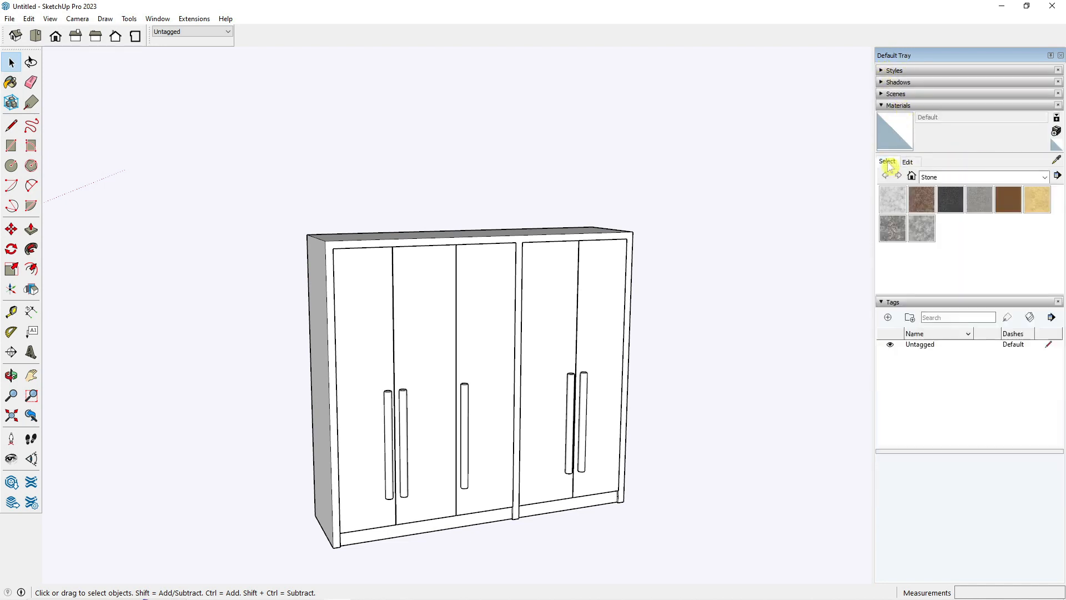
{"action": "middle_click_drag", "start_coordinate": [291, 333], "coordinate": [312, 273]}
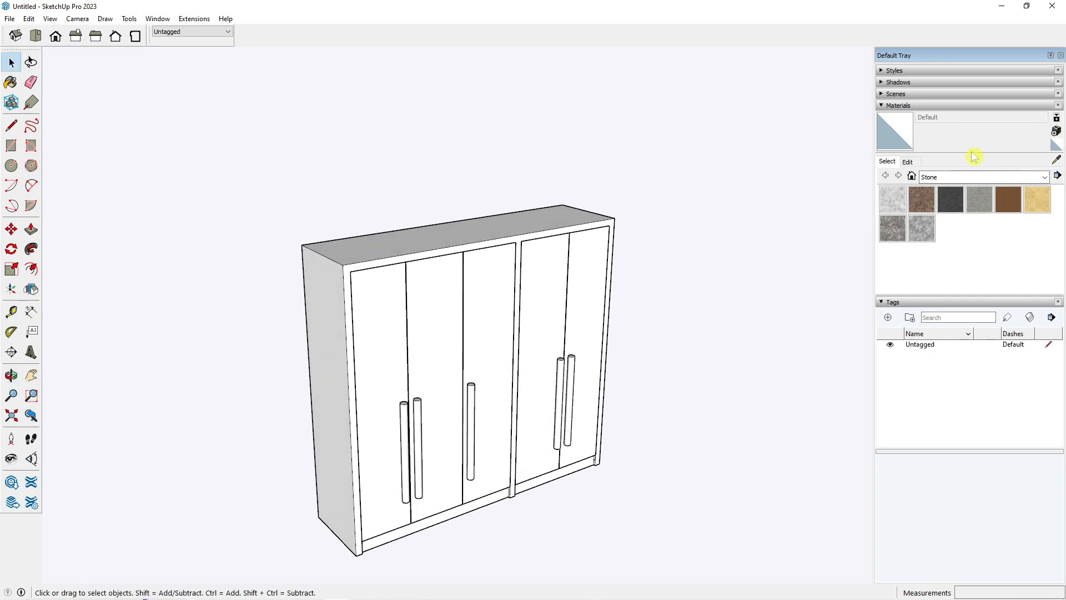
- Create a material from the light wood-grain image in the Downloads folder and paint the wardrobe frame with it
{"action": "left_click", "coordinate": [1056, 131]}
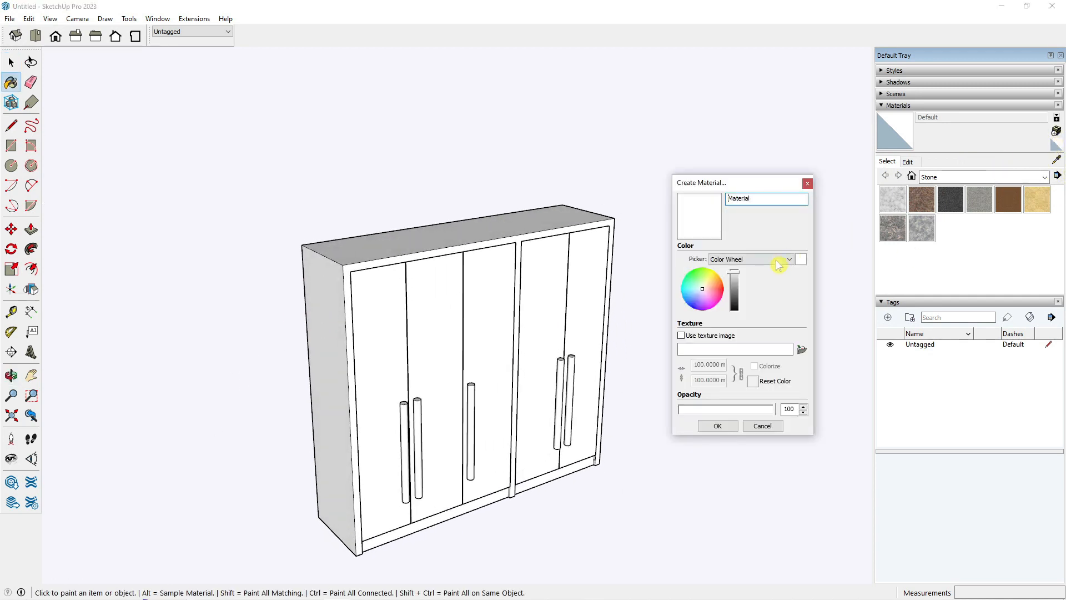
{"action": "left_click", "coordinate": [802, 350]}
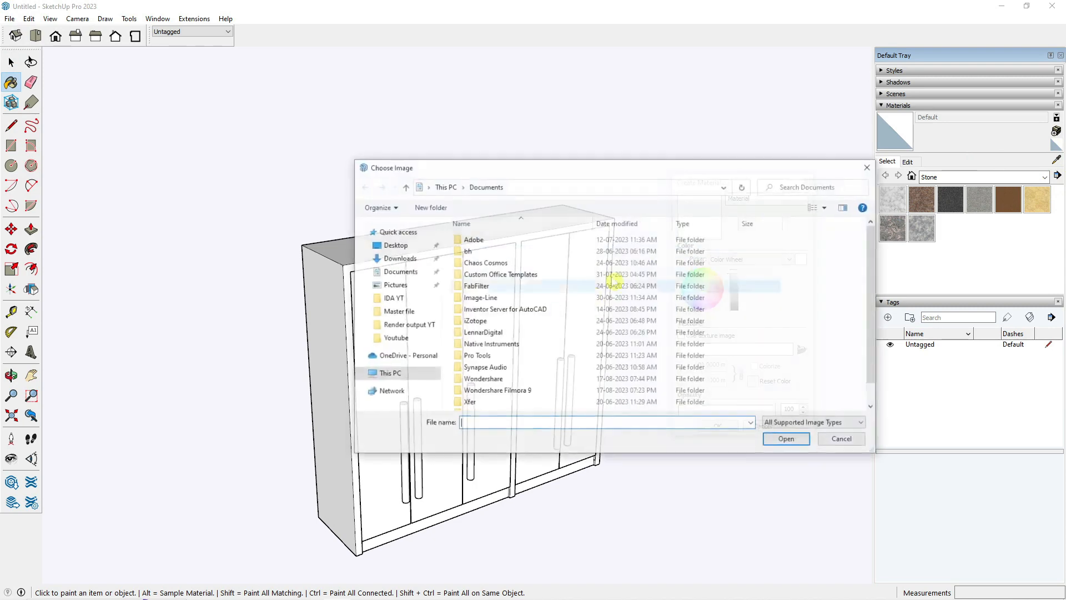
{"action": "left_click", "coordinate": [395, 258]}
{"action": "double_click", "coordinate": [479, 278]}
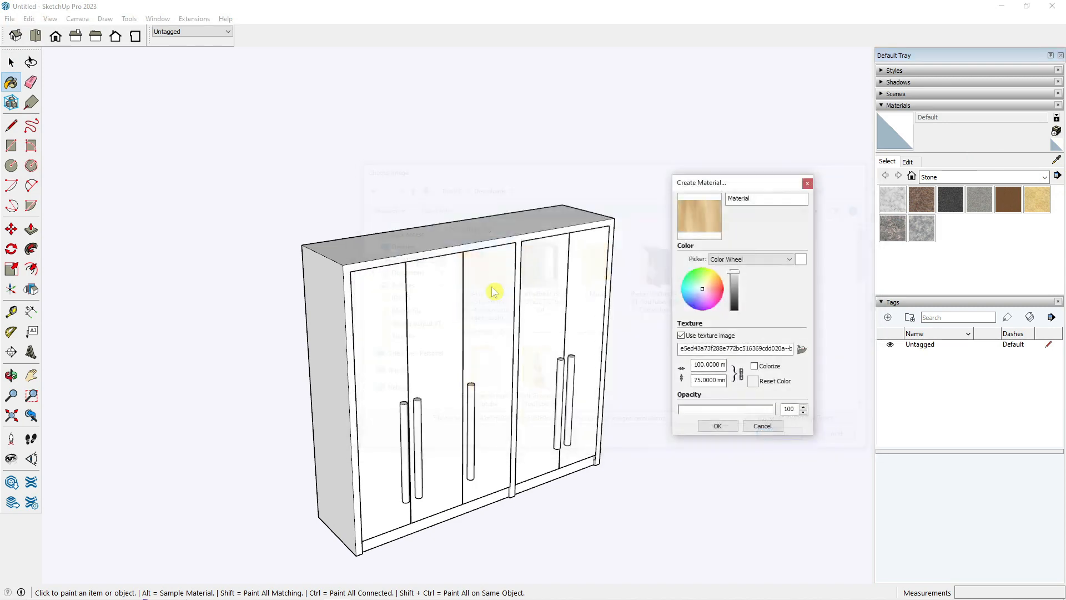
{"action": "left_click", "coordinate": [717, 426]}
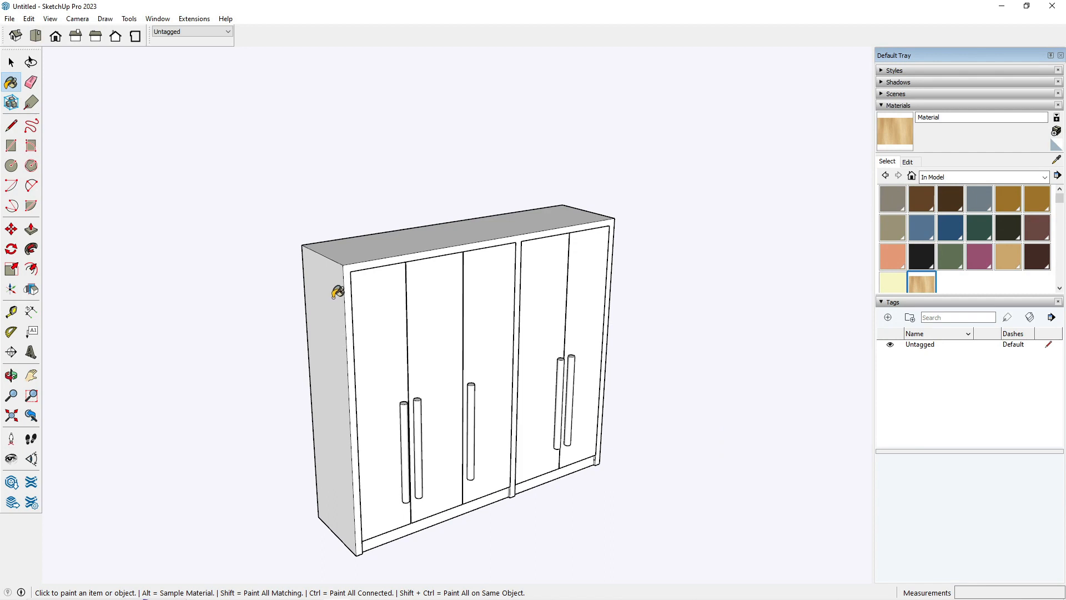
{"action": "left_click", "coordinate": [336, 293]}
- Unlink the wood texture's proportions and set its size to 600 mm wide by 2100 mm high
{"action": "left_click", "coordinate": [907, 162]}
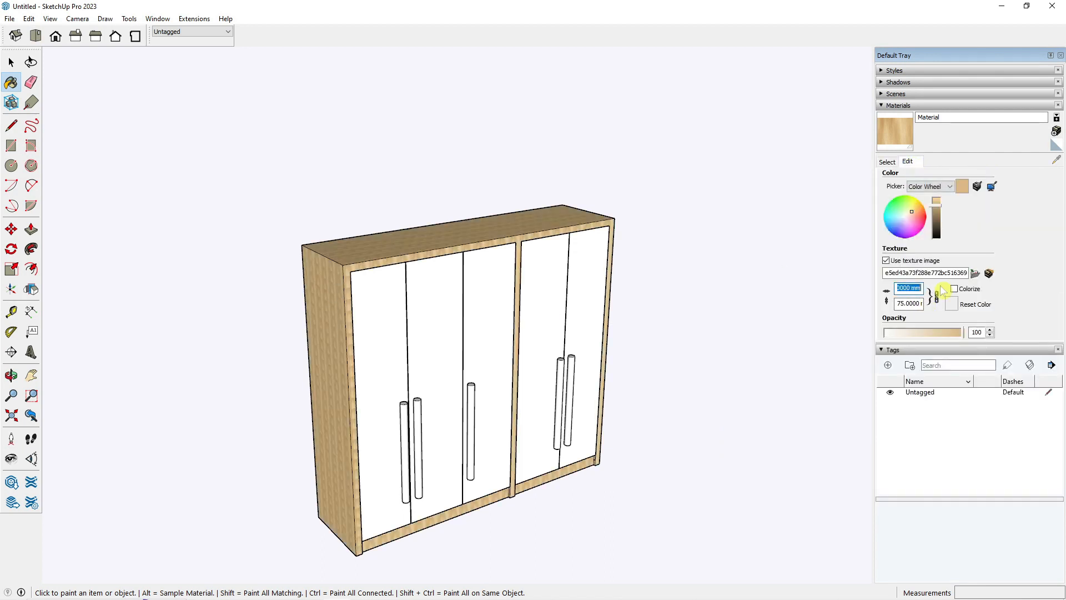
{"action": "type", "text": "600."}
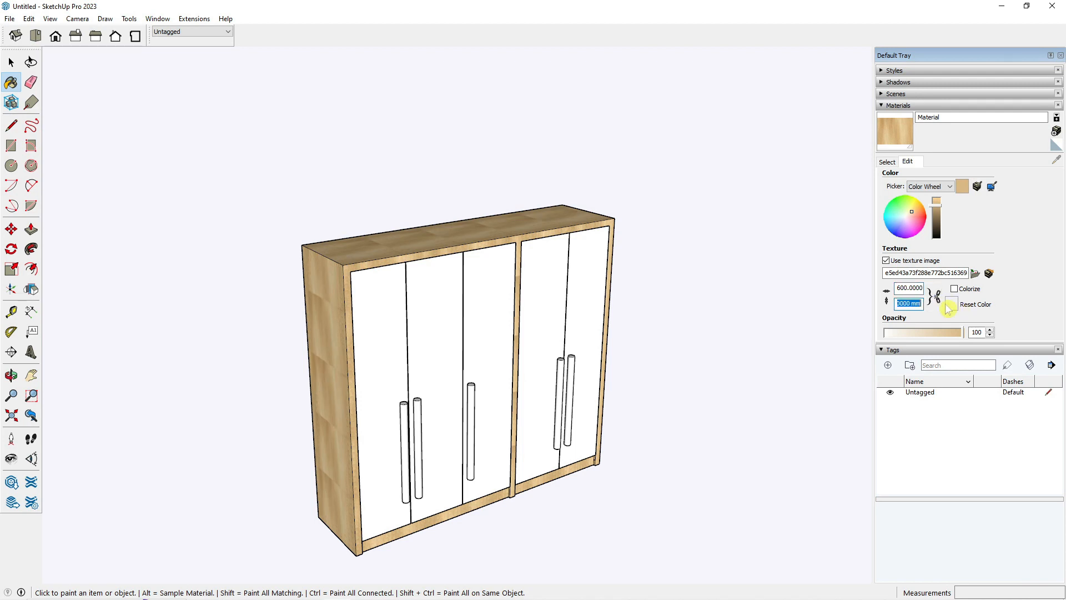
{"action": "type", "text": "2100."}
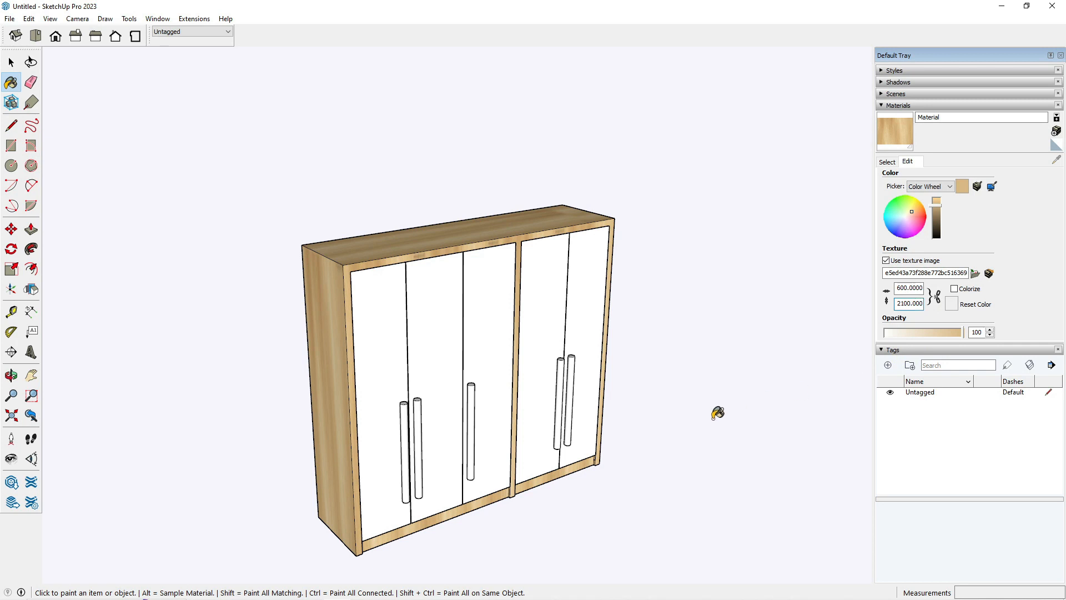
{"action": "scroll", "coordinate": [488, 452], "scroll_direction": "up", "scroll_amount": 3}
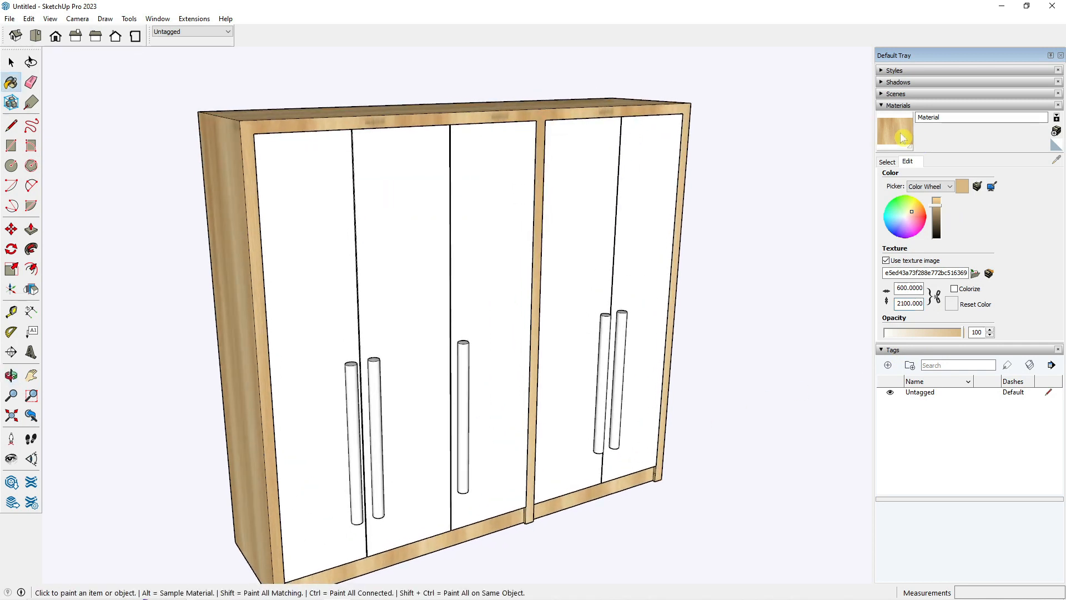
- Paint all five handle cylinders with the light wood-grain material used on the wardrobe frame
{"action": "scroll", "coordinate": [312, 390], "scroll_direction": "up", "scroll_amount": 2}
{"action": "left_click", "coordinate": [362, 370]}
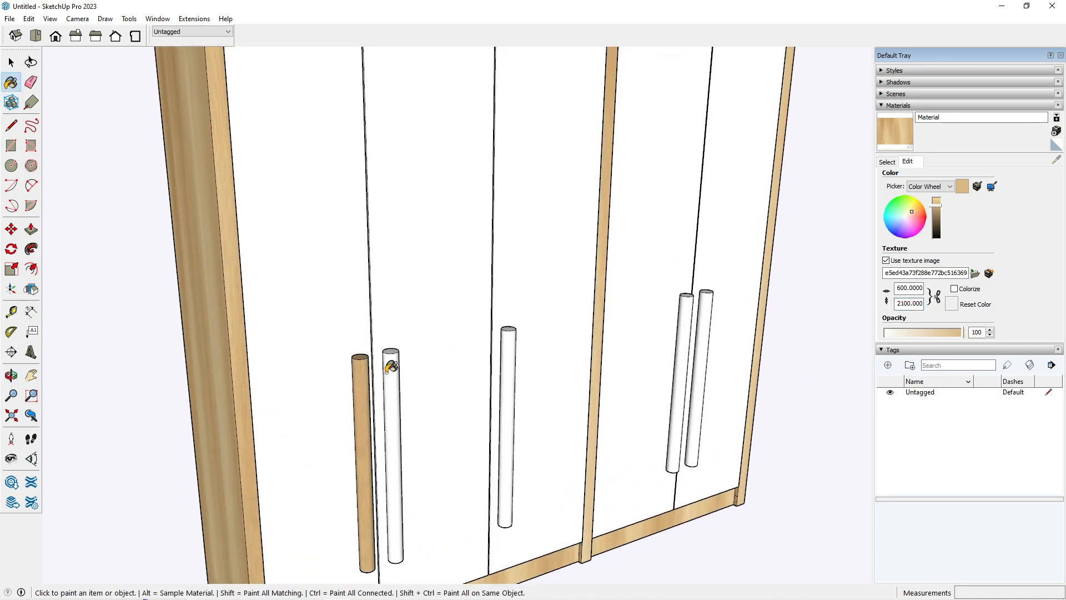
{"action": "left_click", "coordinate": [393, 366]}
{"action": "left_click", "coordinate": [510, 348]}
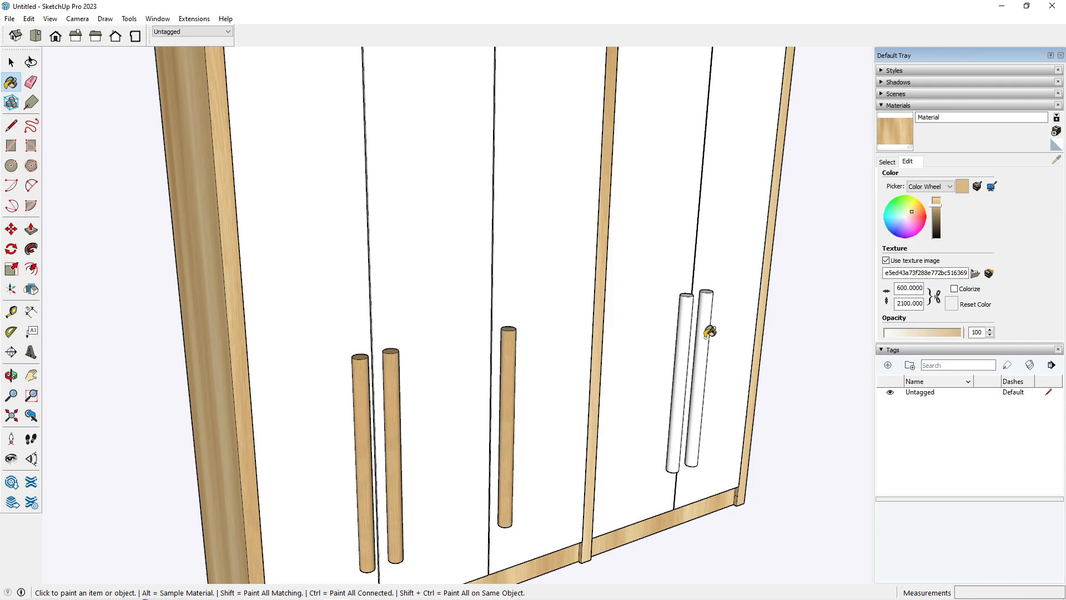
{"action": "left_click", "coordinate": [687, 328]}
{"action": "left_click", "coordinate": [706, 332]}
{"action": "scroll", "coordinate": [507, 373], "scroll_direction": "down", "scroll_amount": 5}
{"action": "key", "text": "space"}
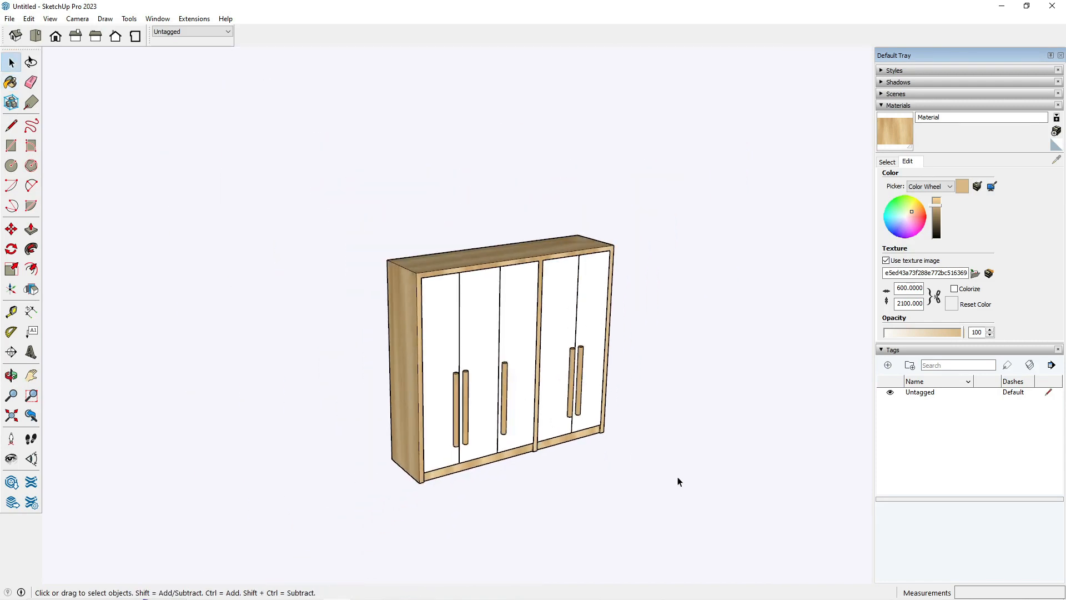
- Bring up the Colors material library and browse its swatches for a door colour
{"action": "scroll", "coordinate": [528, 459], "scroll_direction": "up", "scroll_amount": 3}
{"action": "middle_click_drag", "start_coordinate": [628, 333], "coordinate": [565, 296]}
{"action": "left_click", "coordinate": [883, 162]}
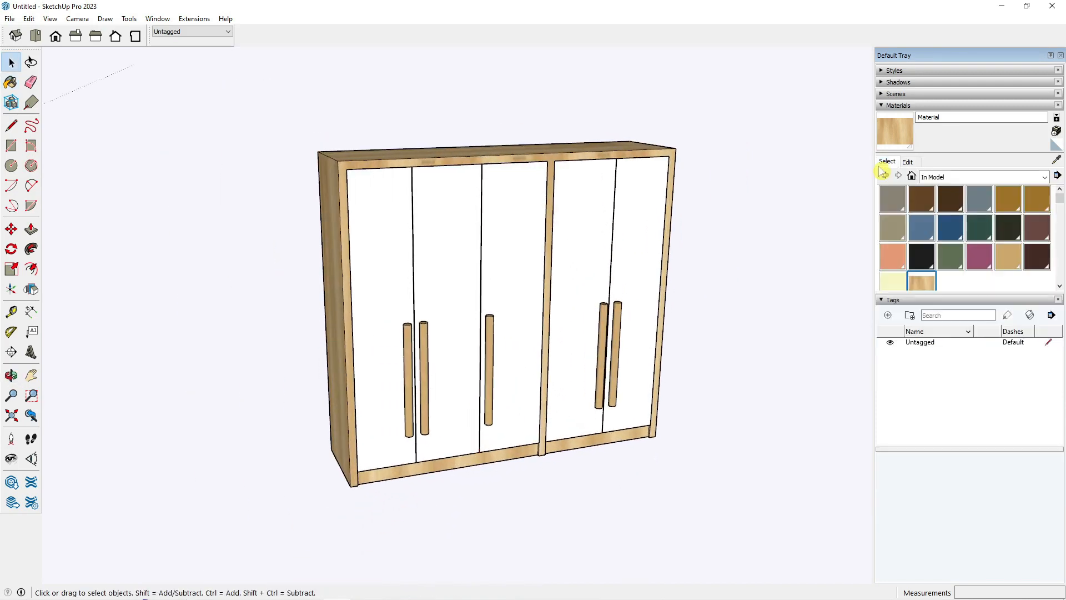
{"action": "left_click", "coordinate": [950, 176]}
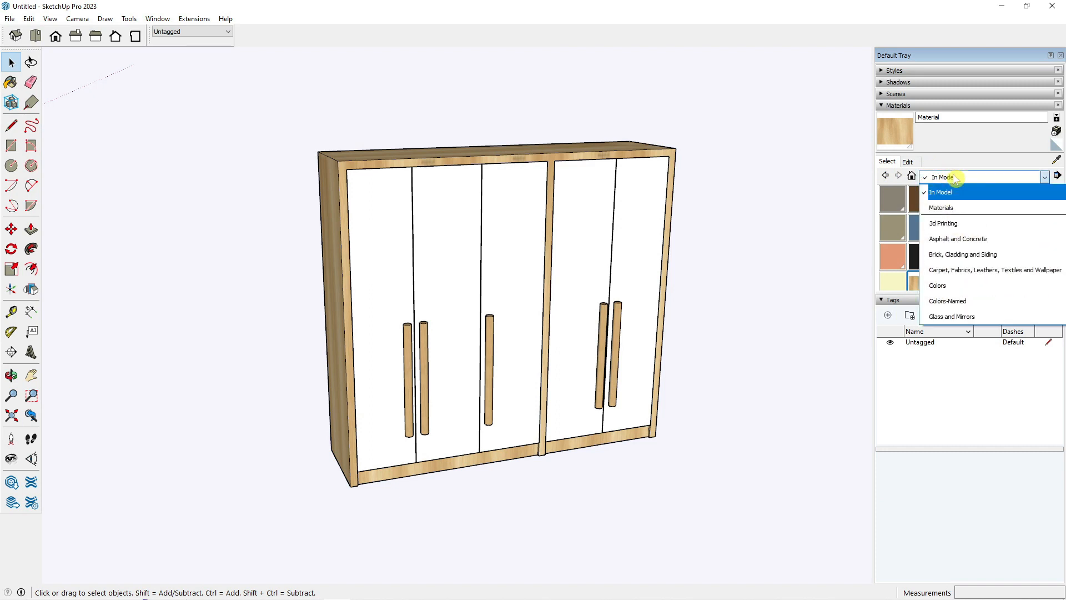
{"action": "left_click", "coordinate": [962, 286]}
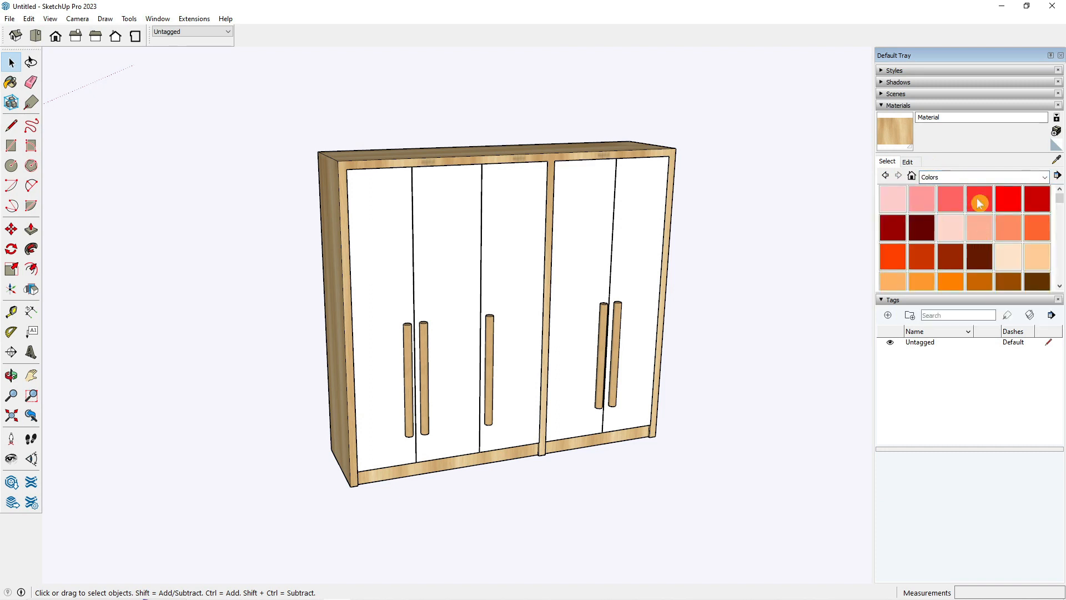
{"action": "scroll", "coordinate": [985, 259], "scroll_direction": "down", "scroll_amount": 3}
{"action": "scroll", "coordinate": [986, 260], "scroll_direction": "down", "scroll_amount": 5}
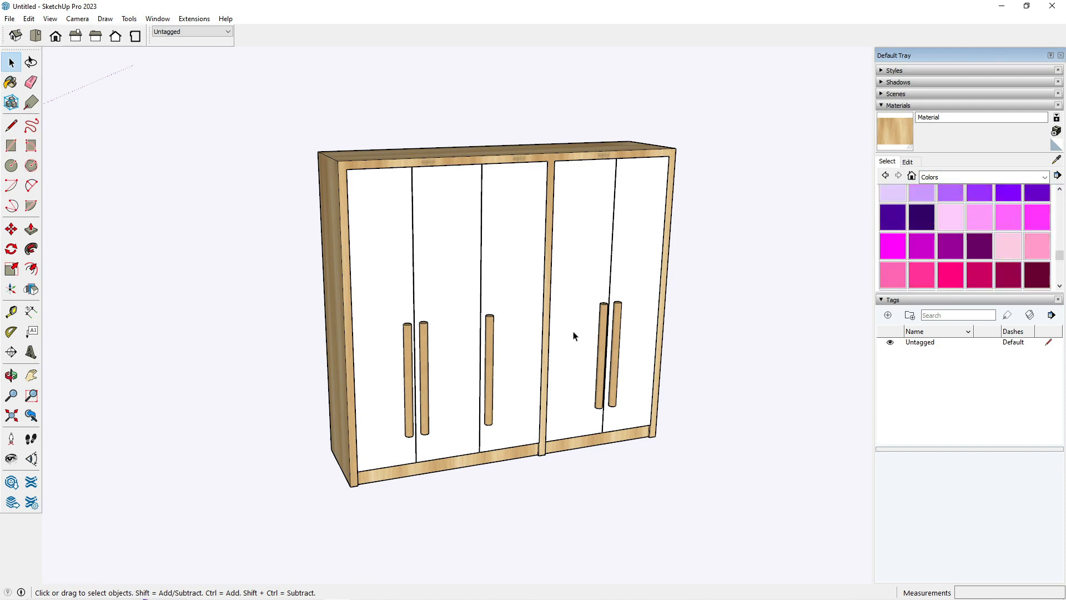
- Select the rightmost door, sample its material, and pick the white Color M00 from the Colors library
{"action": "scroll", "coordinate": [575, 334], "scroll_direction": "up", "scroll_amount": 4}
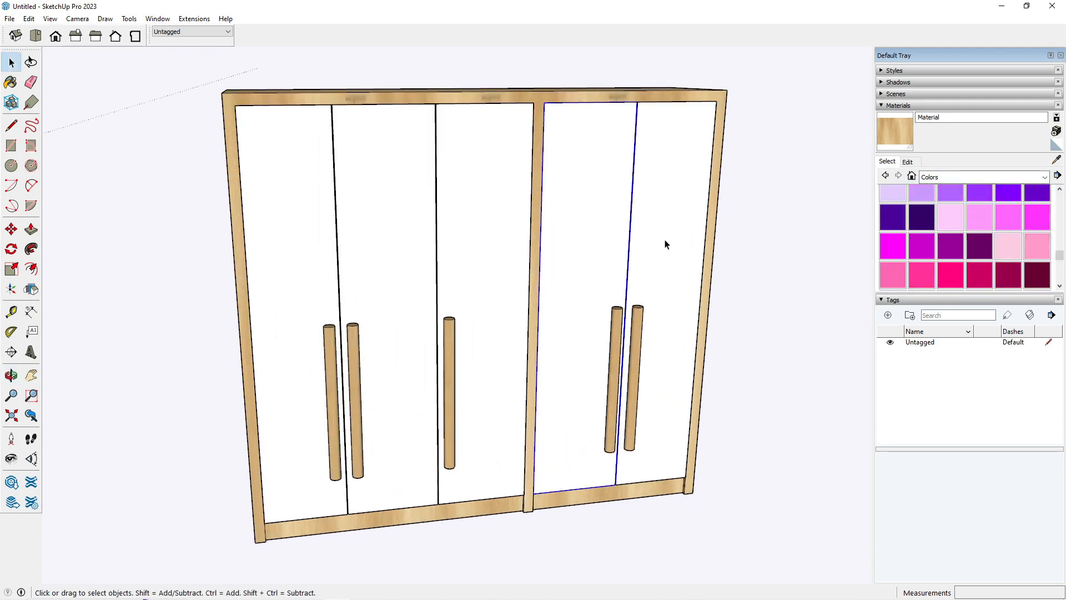
{"action": "left_click", "coordinate": [665, 244]}
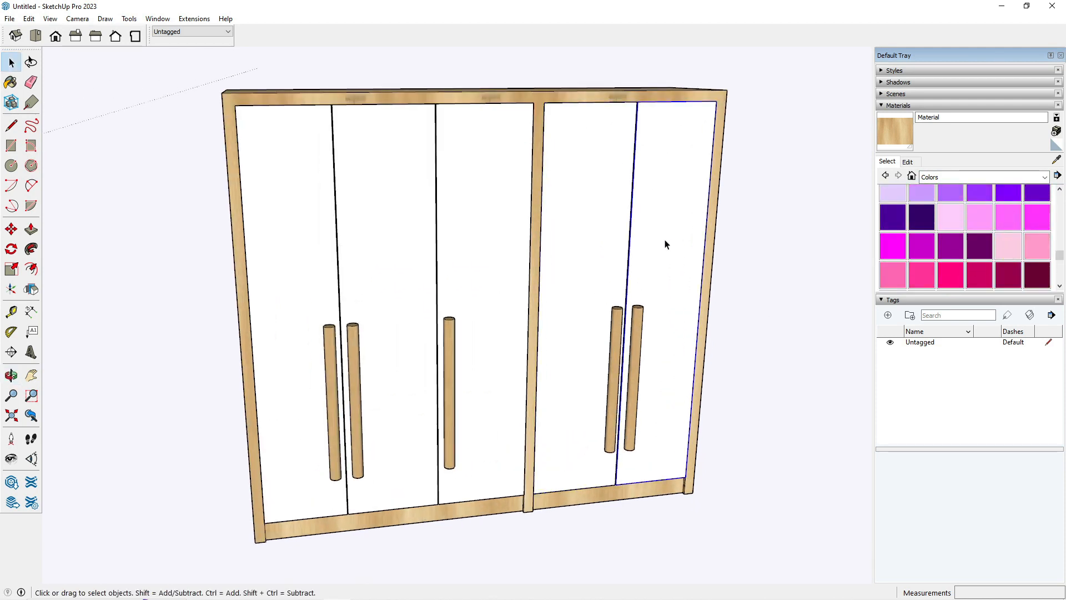
{"action": "left_click", "coordinate": [1056, 161]}
{"action": "left_click", "coordinate": [672, 212]}
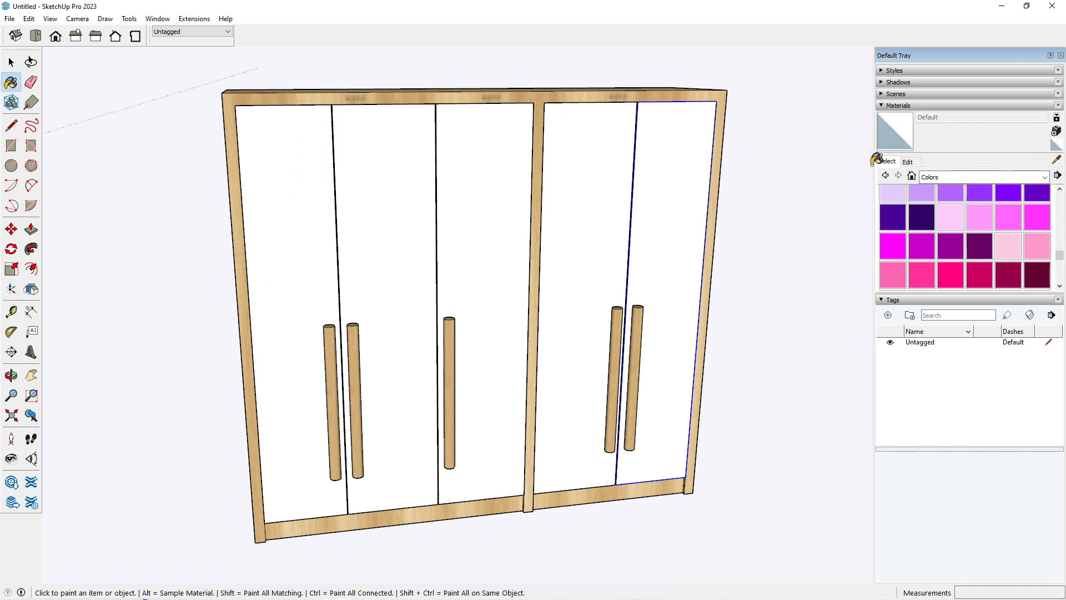
{"action": "scroll", "coordinate": [977, 236], "scroll_direction": "down", "scroll_amount": 2}
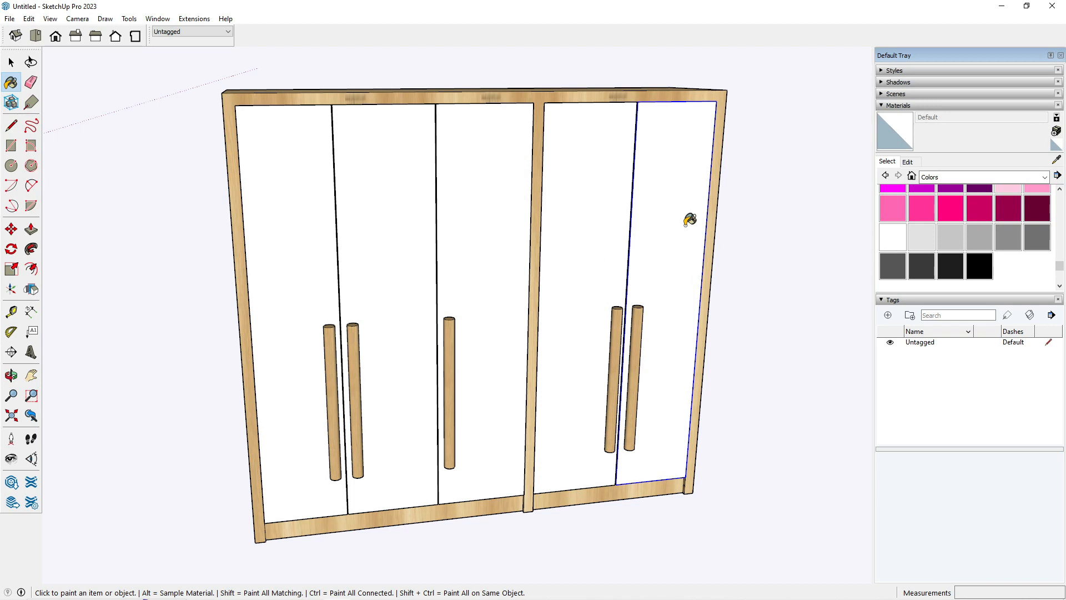
{"action": "left_click", "coordinate": [894, 236]}
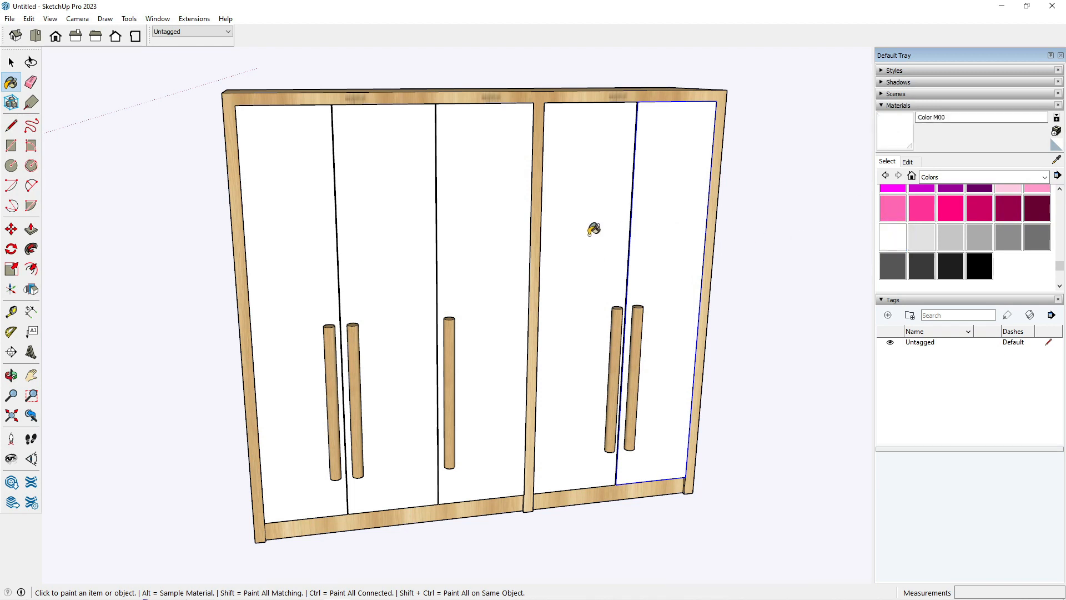
- Paint the three doors of the wider wardrobe section with the grey Color M04
{"action": "left_click", "coordinate": [1008, 238]}
{"action": "left_click", "coordinate": [495, 247]}
{"action": "left_click", "coordinate": [387, 254]}
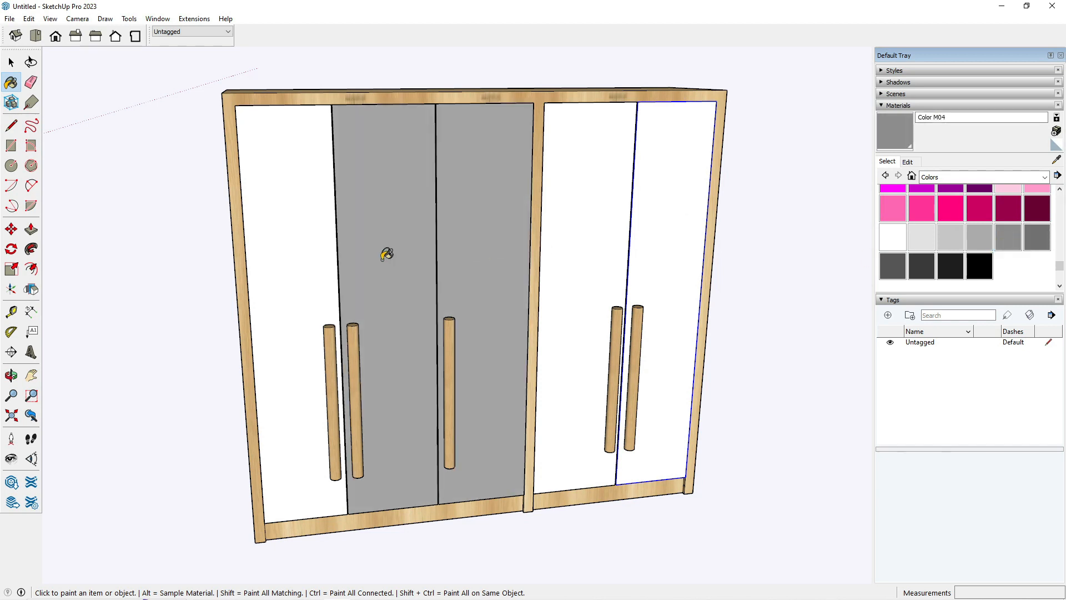
{"action": "left_click", "coordinate": [310, 248]}
{"action": "middle_click_drag", "start_coordinate": [417, 358], "coordinate": [452, 302]}
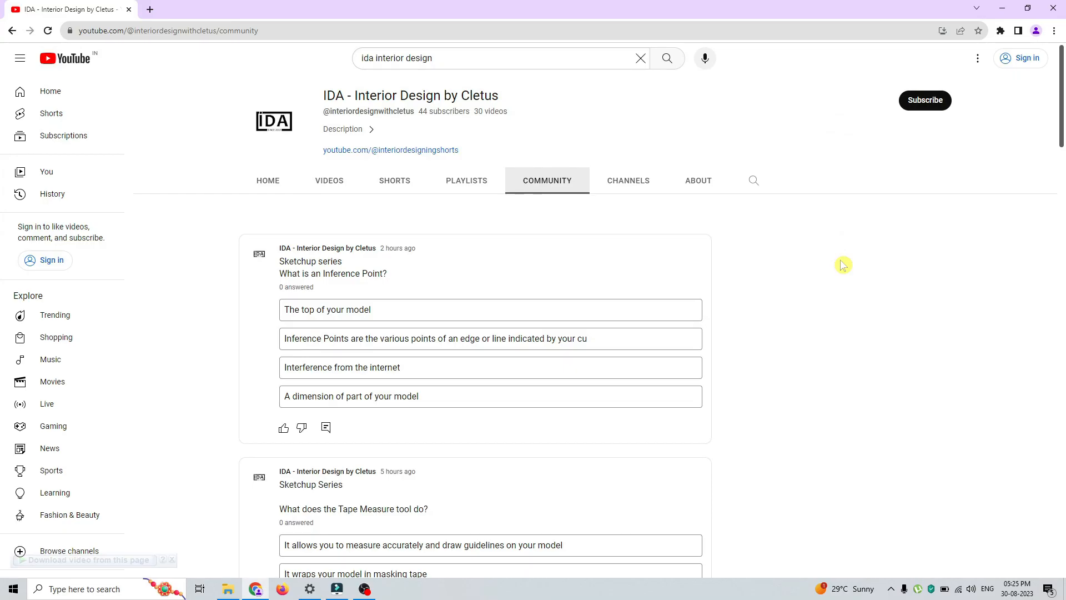
- Switch to the interior design channel's Community page on YouTube and look through its SketchUp quiz posts
{"action": "scroll", "coordinate": [843, 265], "scroll_direction": "down", "scroll_amount": 3}
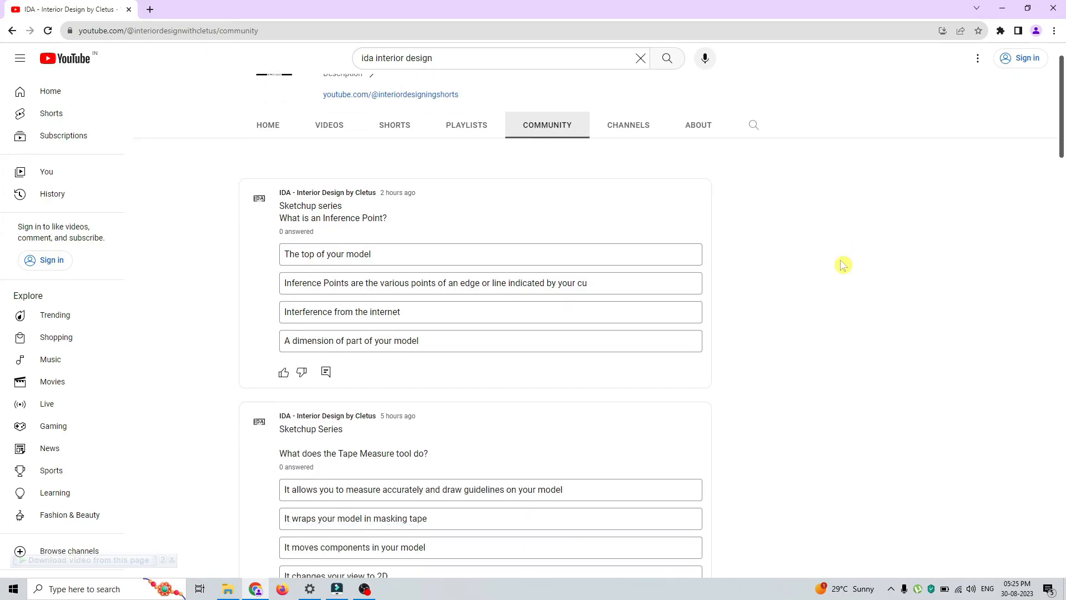
{"action": "scroll", "coordinate": [843, 265], "scroll_direction": "down", "scroll_amount": 6}
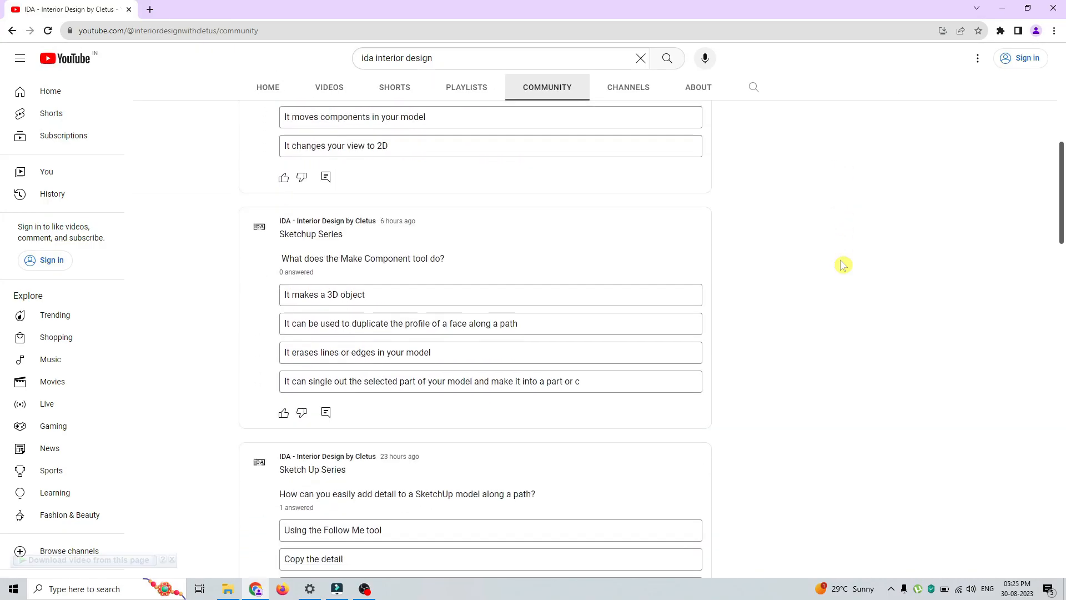
{"action": "scroll", "coordinate": [843, 265], "scroll_direction": "down", "scroll_amount": 10}
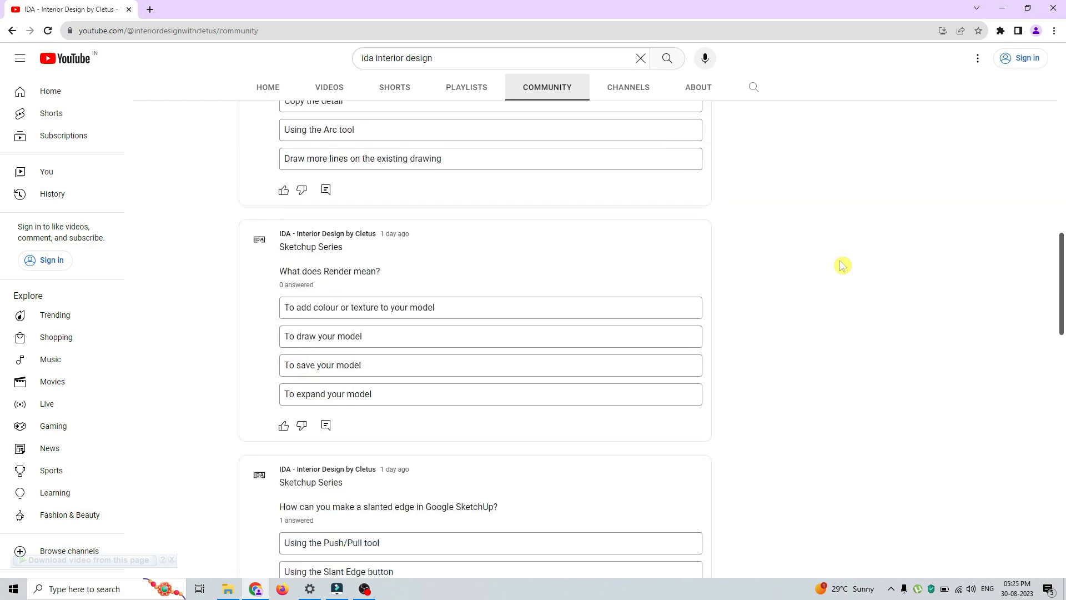
{"action": "scroll", "coordinate": [842, 265], "scroll_direction": "down", "scroll_amount": 14}
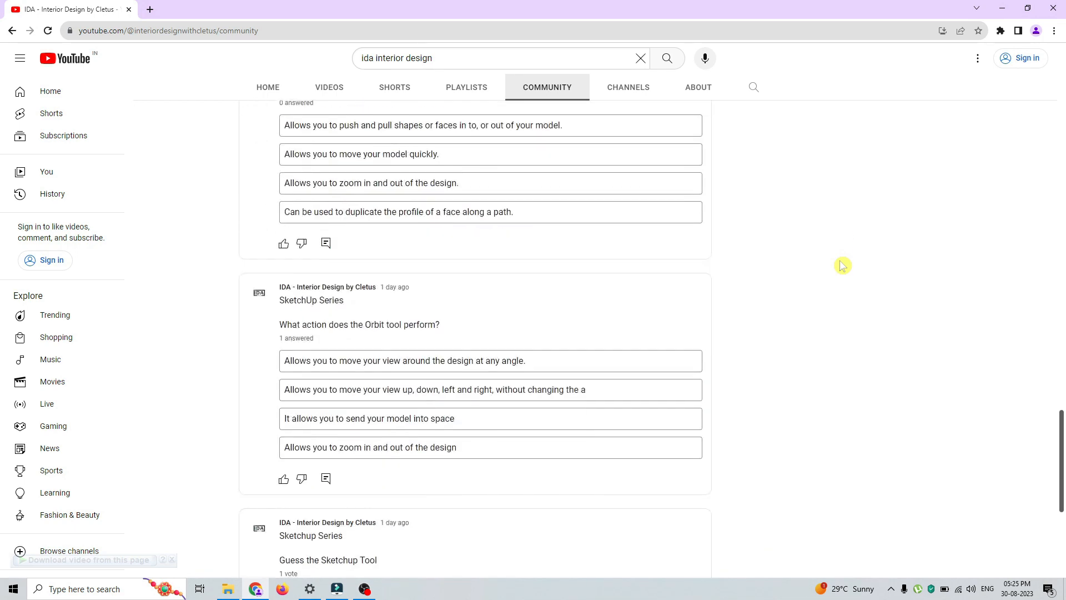
{"action": "scroll", "coordinate": [843, 265], "scroll_direction": "down", "scroll_amount": 6}
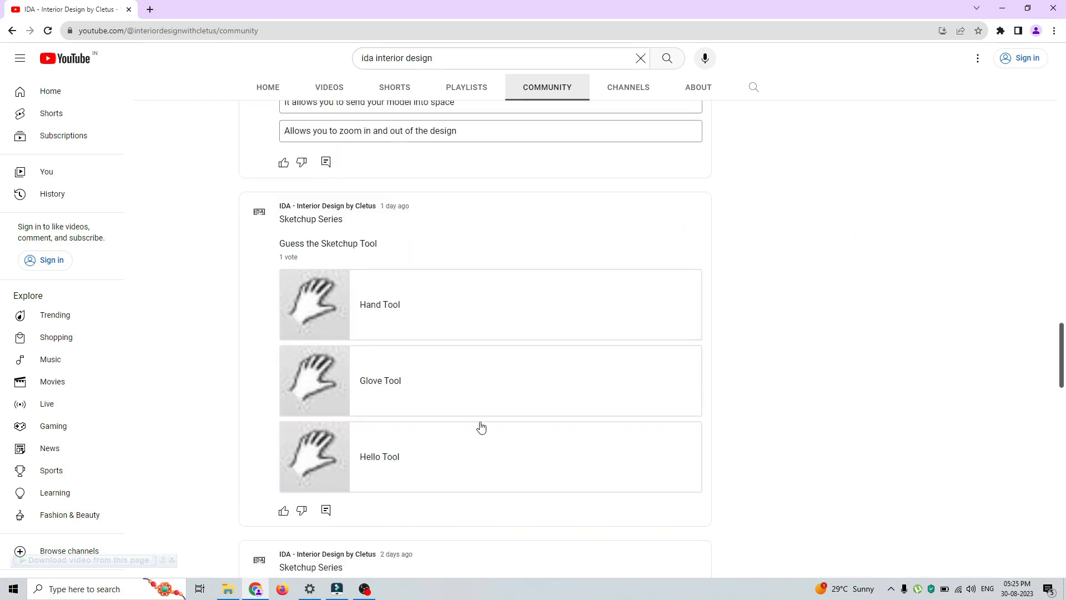
{"action": "scroll", "coordinate": [373, 537], "scroll_direction": "down", "scroll_amount": 5}
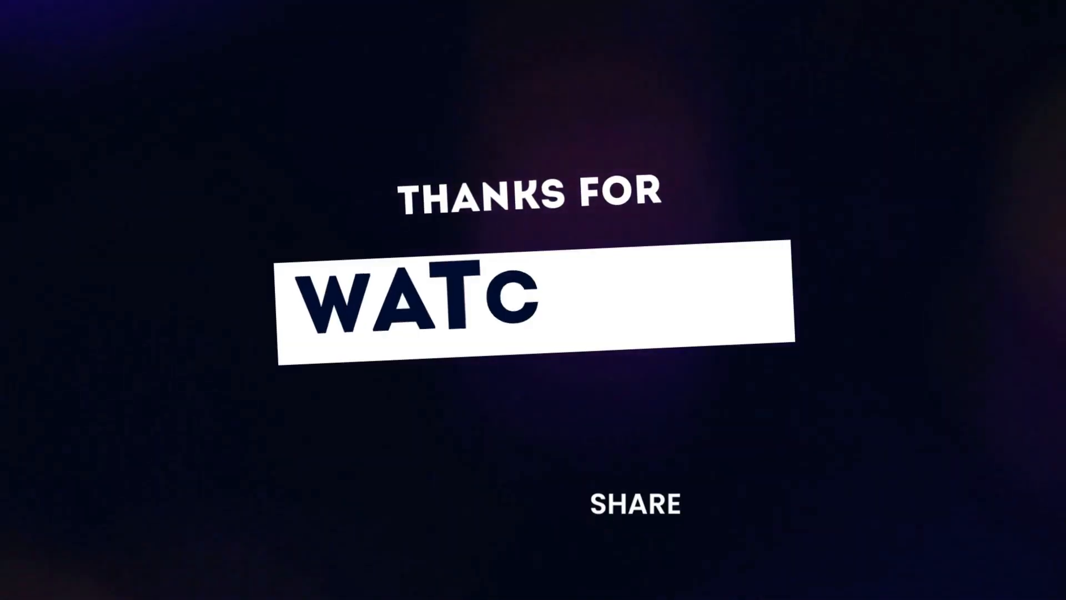